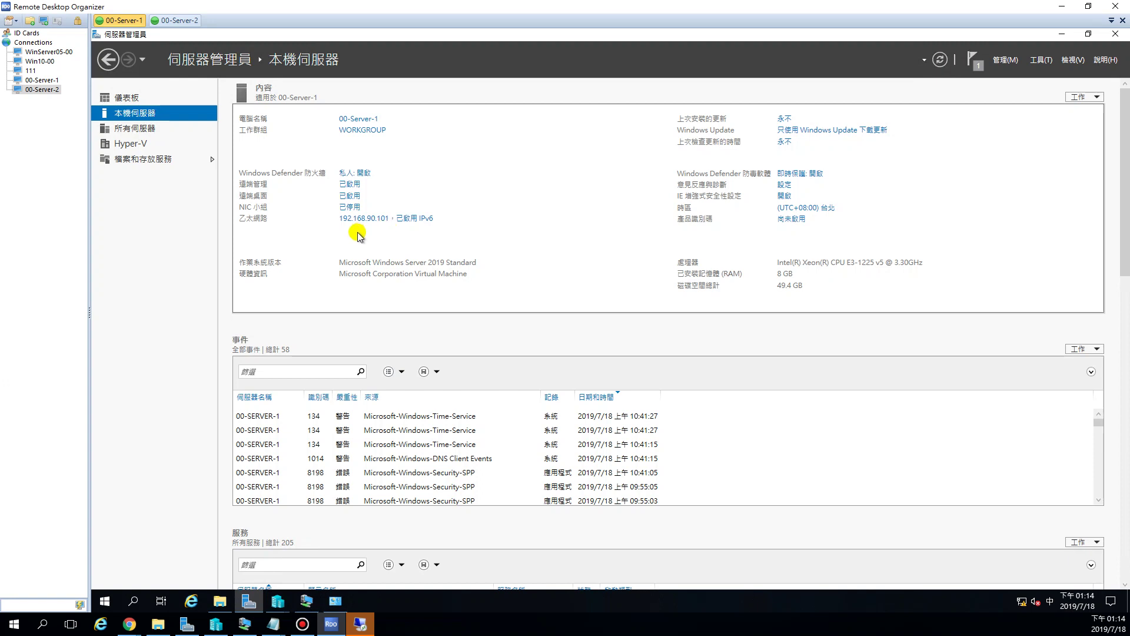
Step: Compare the local server settings of hosts 00-Server-1 and 00-Server-2, then check the network connections of 00-Server-1
{"action": "left_click", "coordinate": [179, 20]}
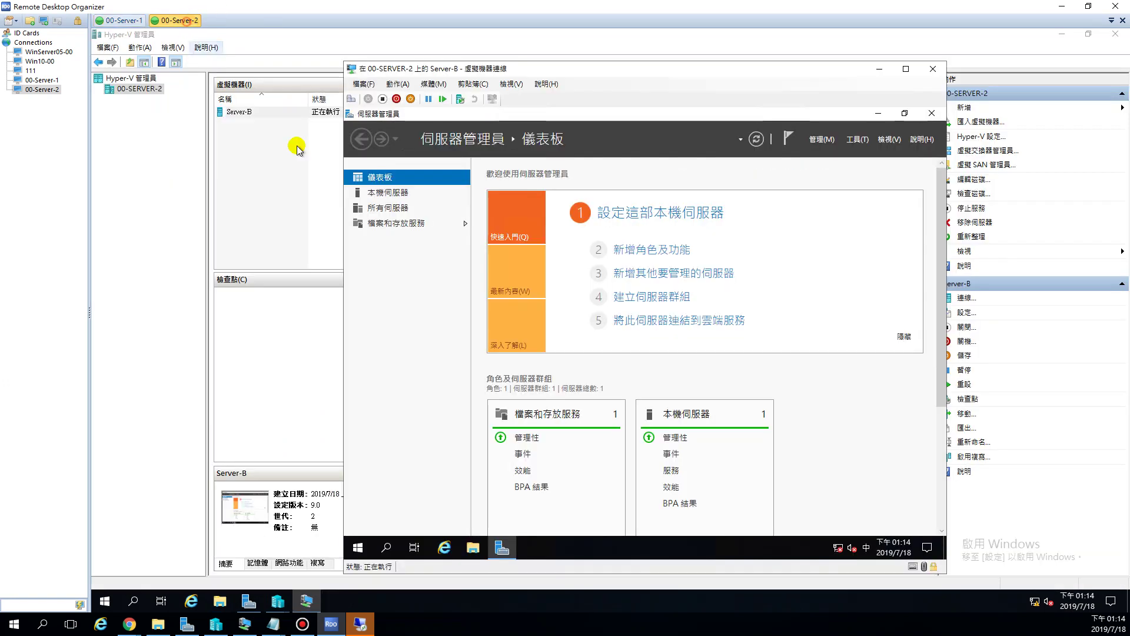
{"action": "left_click", "coordinate": [880, 68]}
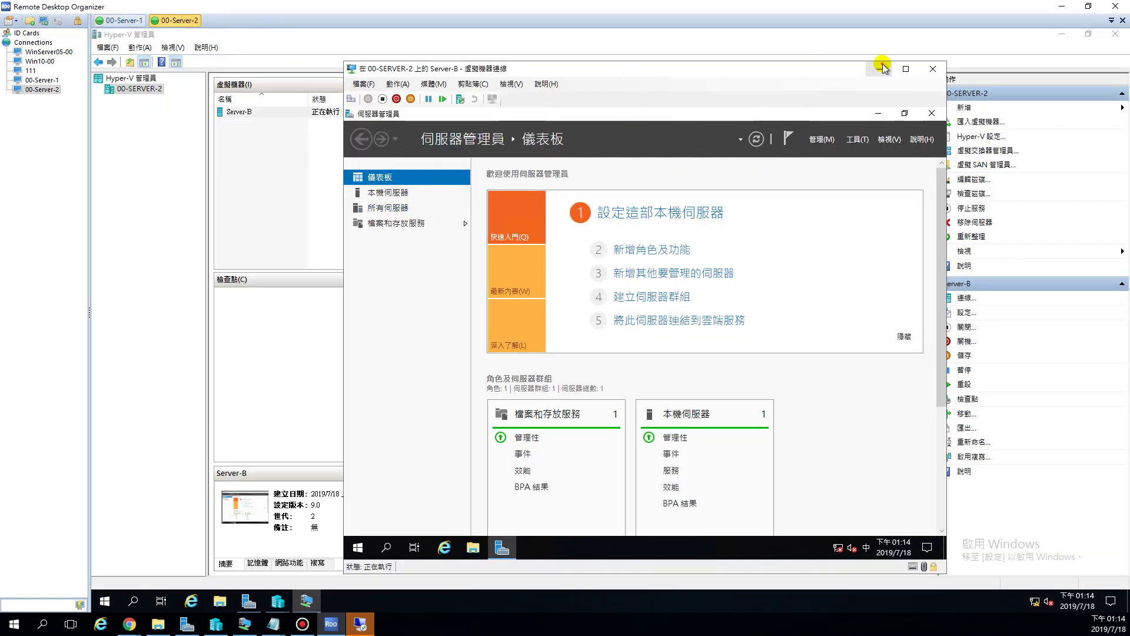
{"action": "left_click", "coordinate": [1062, 33]}
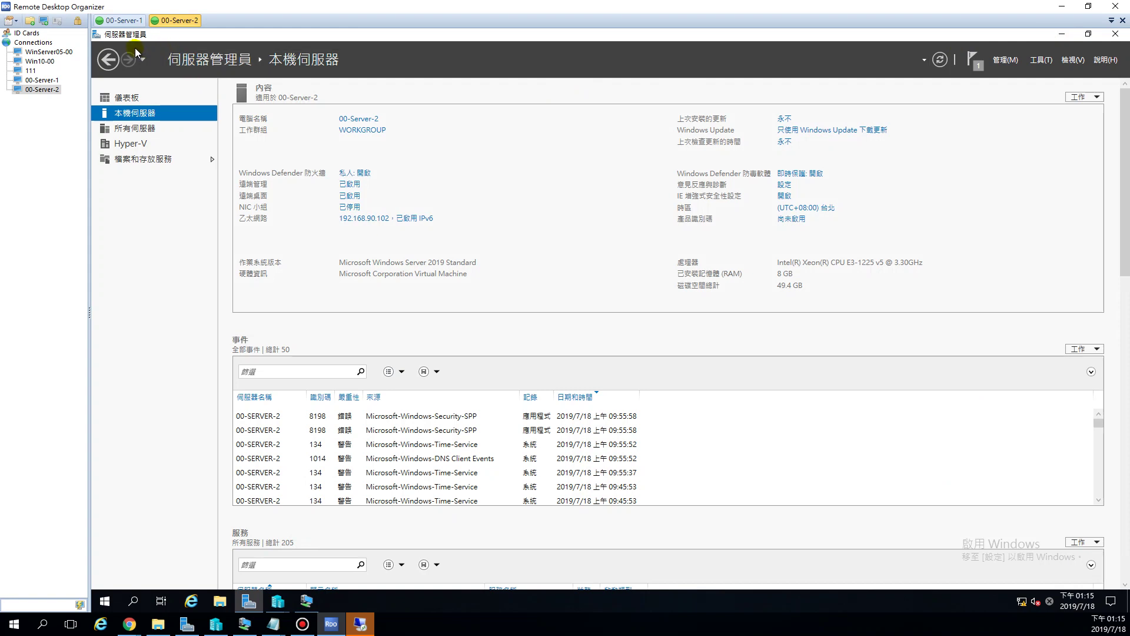
{"action": "left_click", "coordinate": [123, 21]}
{"action": "left_click", "coordinate": [173, 21]}
{"action": "left_click", "coordinate": [128, 22]}
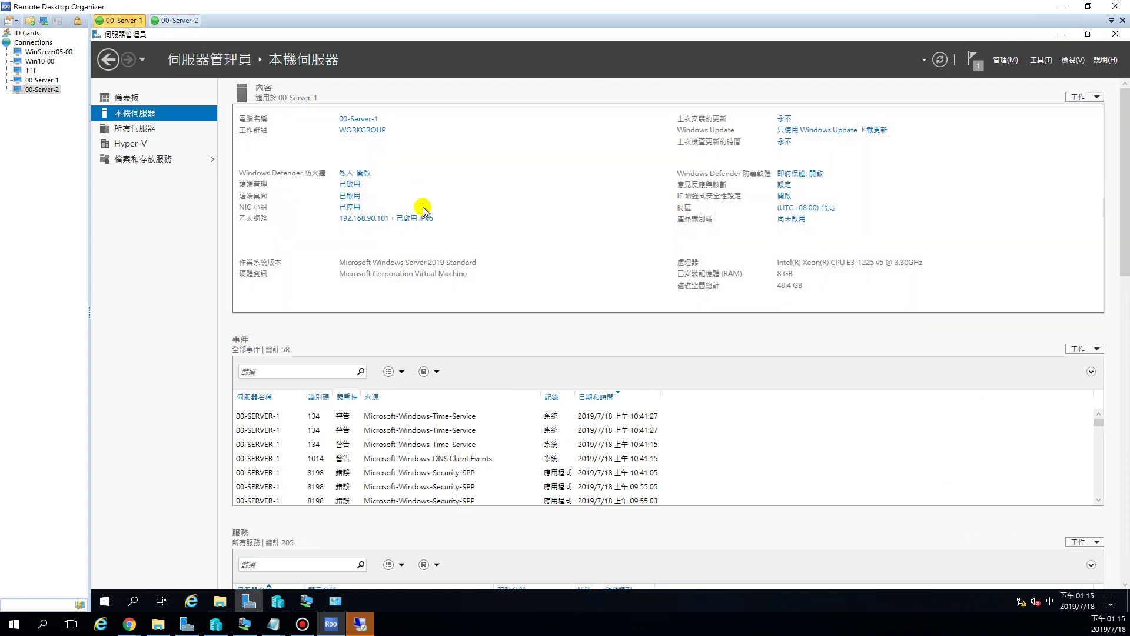
{"action": "left_click", "coordinate": [360, 222]}
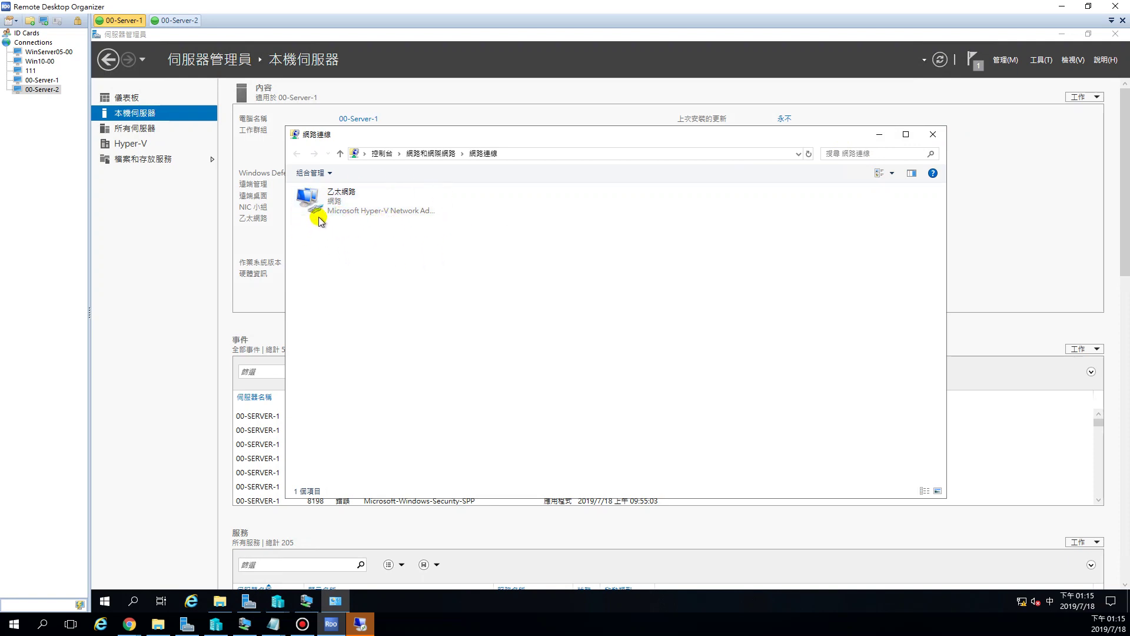
{"action": "left_click", "coordinate": [879, 134]}
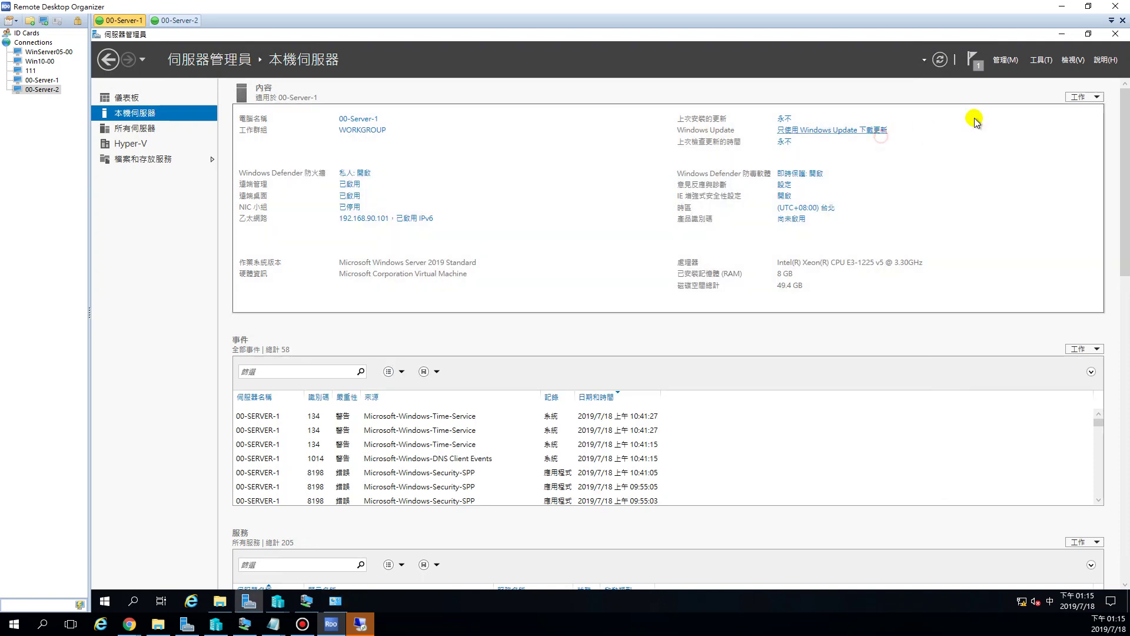
{"action": "left_click", "coordinate": [277, 601]}
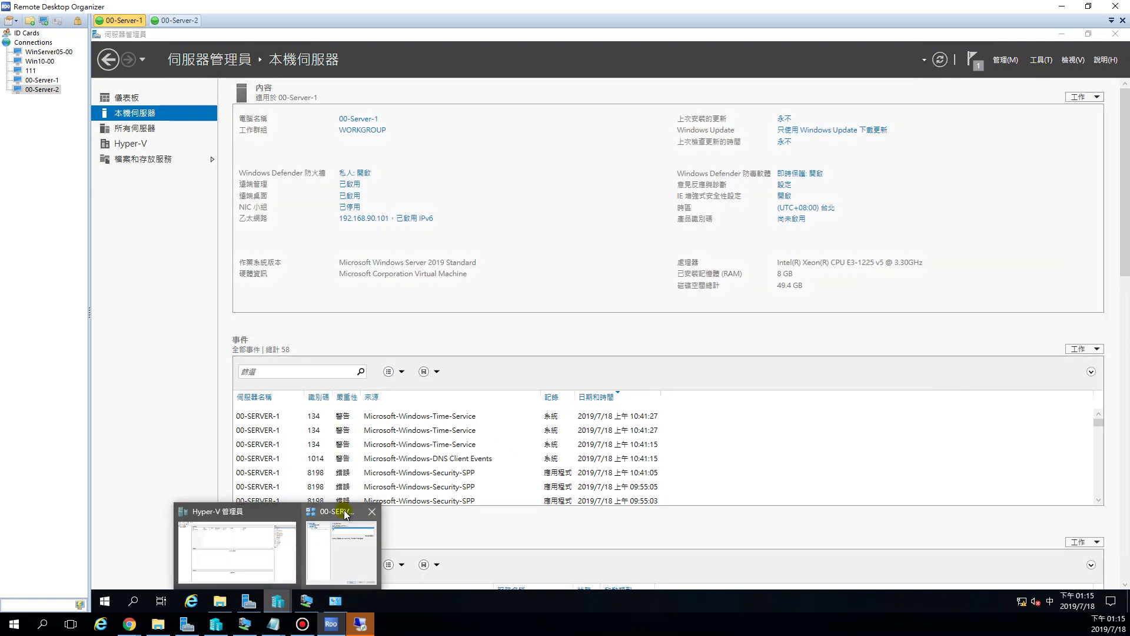
{"action": "left_click", "coordinate": [369, 550]}
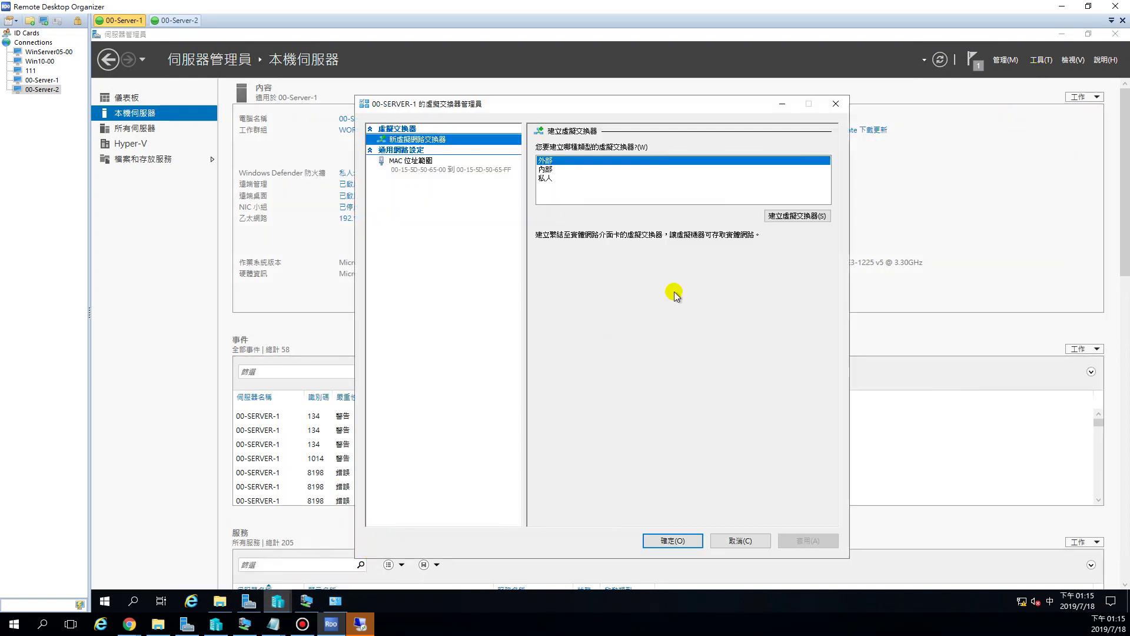
{"action": "left_click", "coordinate": [747, 541]}
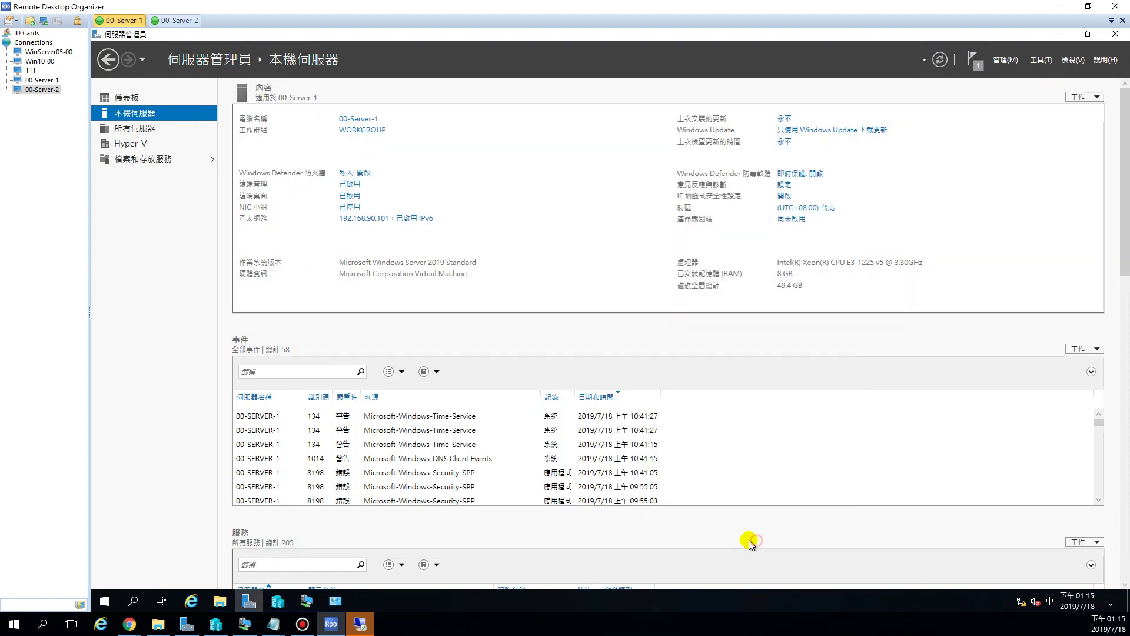
Step: Open the Virtual Switch Manager for host 00-SERVER-1 from Hyper-V Manager
{"action": "left_click", "coordinate": [275, 602]}
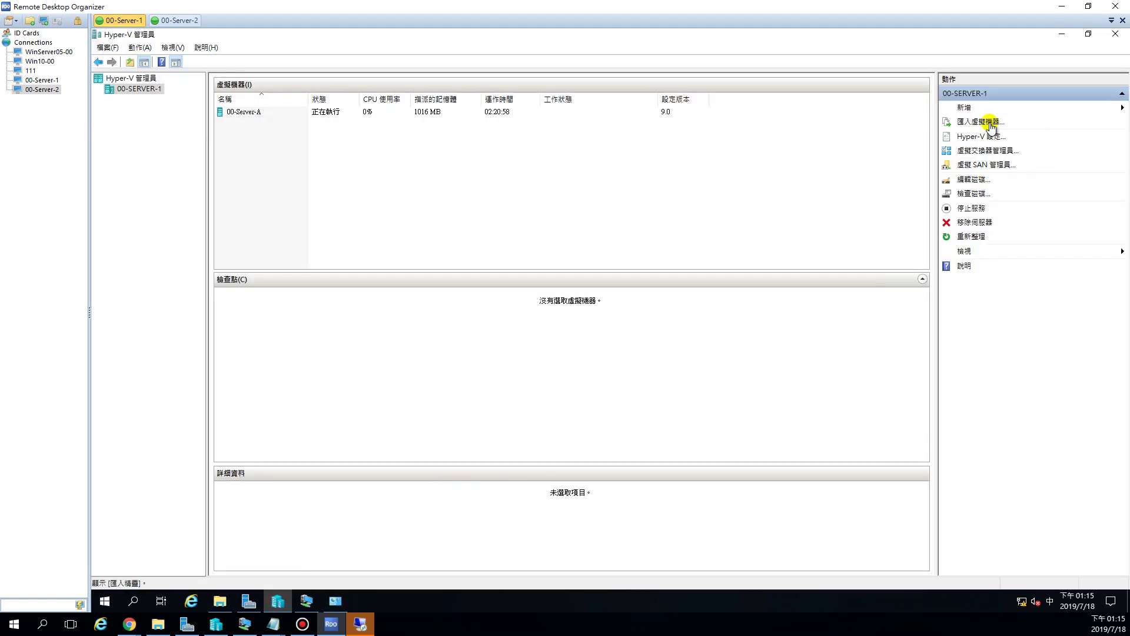
{"action": "left_click", "coordinate": [972, 151]}
{"action": "left_click_drag", "start_coordinate": [707, 122], "coordinate": [580, 83]}
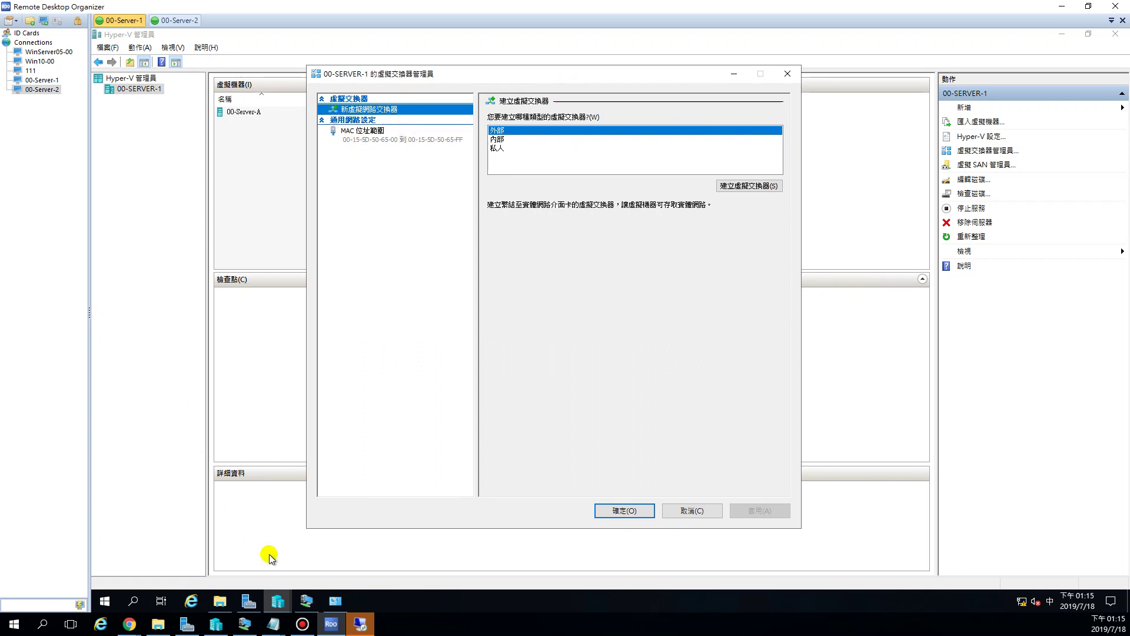
Step: Check which virtual switches the network adapter of virtual machine 00-Server-A can use, leaving its settings unchanged
{"action": "left_click", "coordinate": [306, 601]}
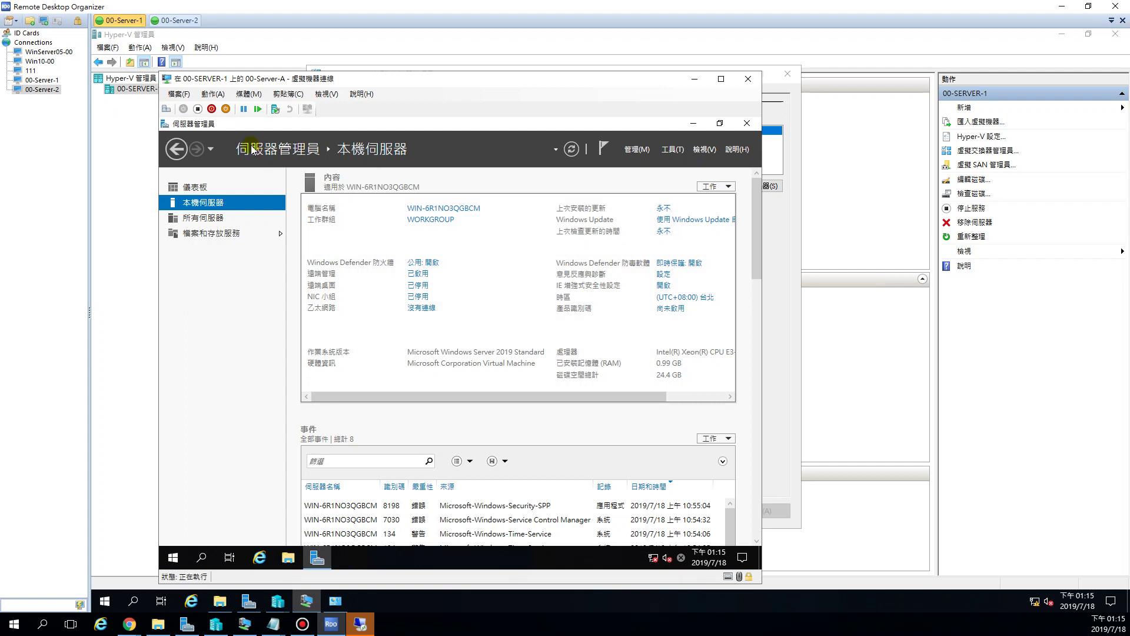
{"action": "left_click", "coordinate": [179, 94]}
{"action": "left_click", "coordinate": [186, 107]}
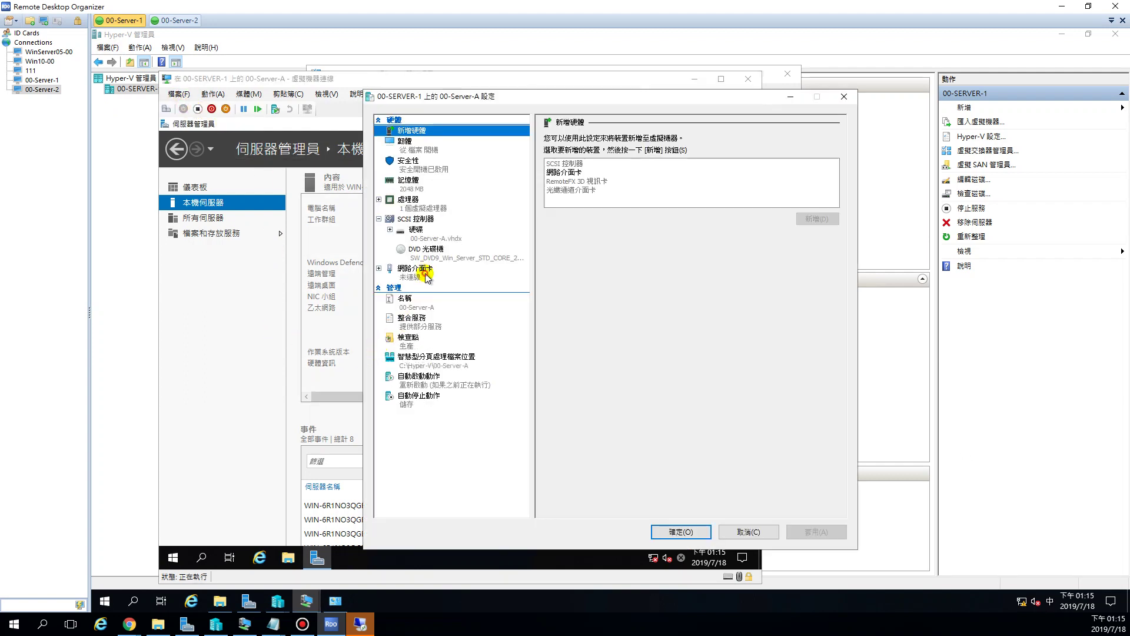
{"action": "left_click", "coordinate": [500, 272]}
{"action": "left_click", "coordinate": [687, 162]}
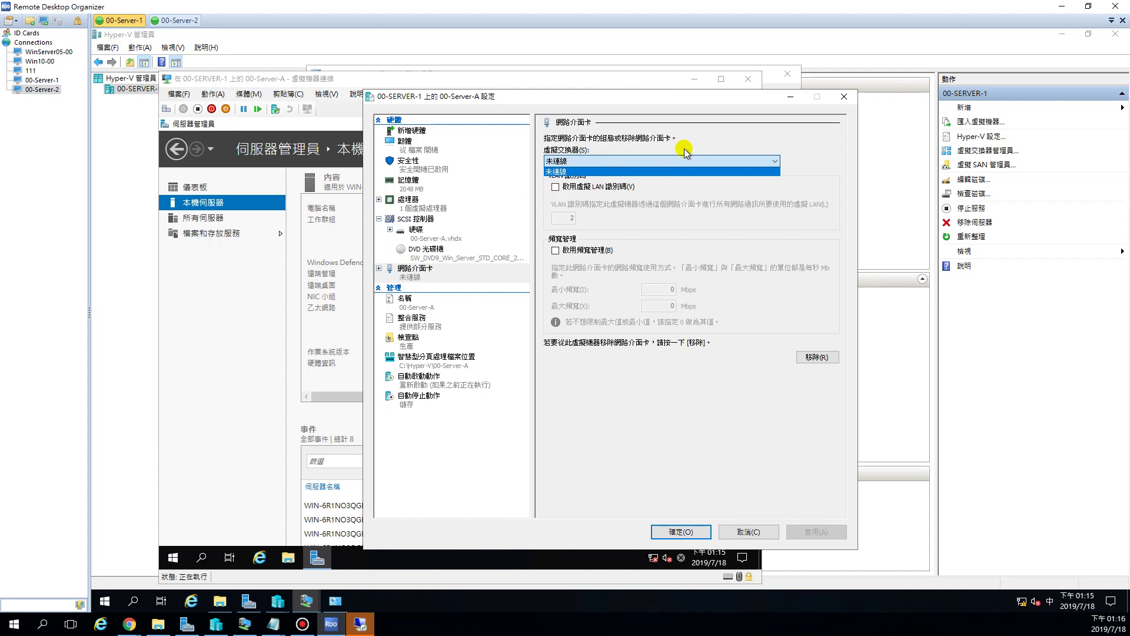
{"action": "left_click", "coordinate": [844, 96]}
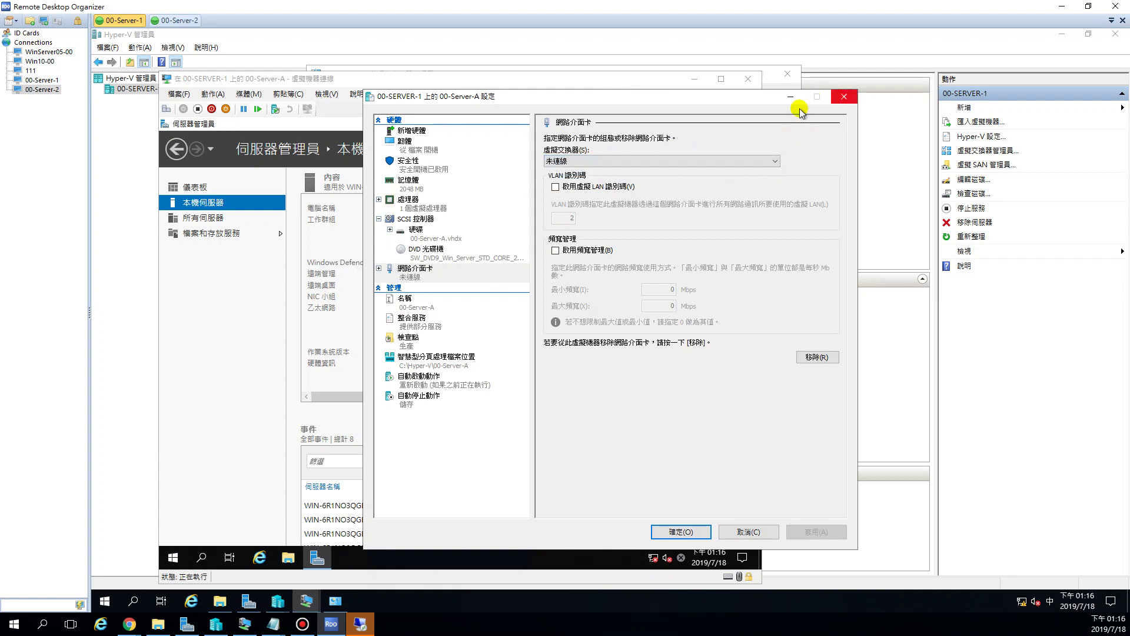
{"action": "left_click", "coordinate": [750, 532]}
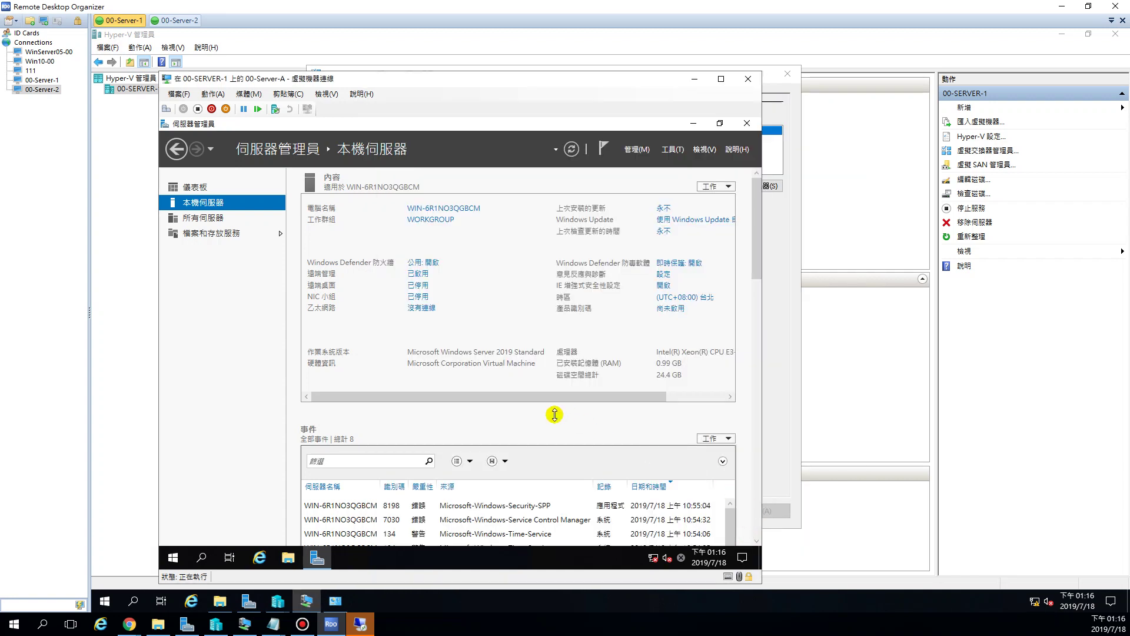
{"action": "left_click", "coordinate": [695, 78]}
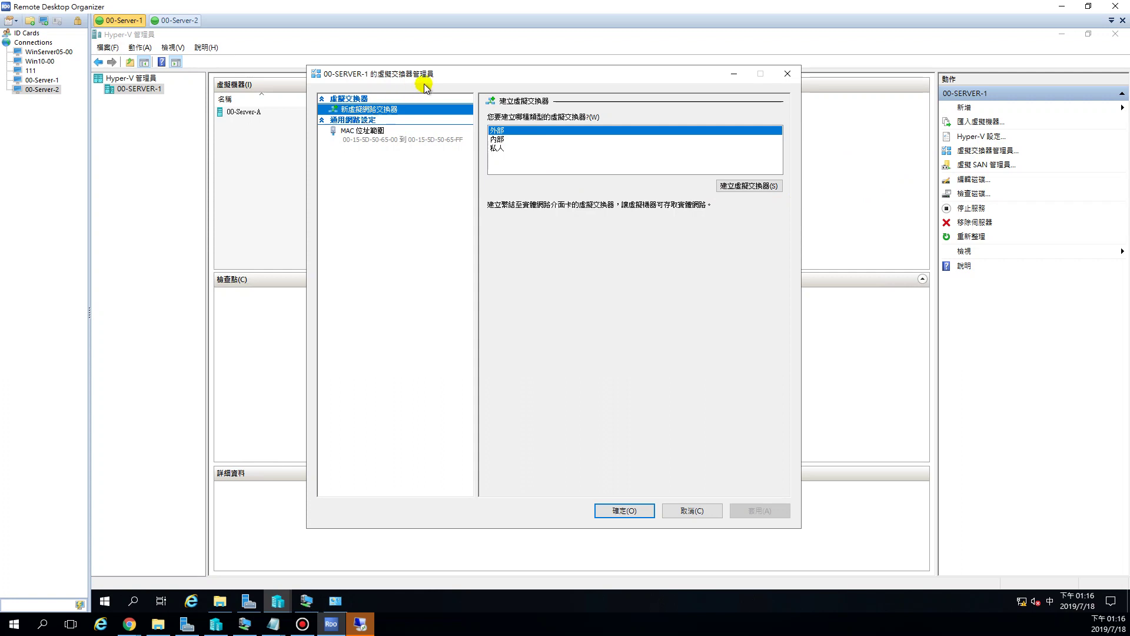
Step: Create a new virtual switch of the external type (外部) on 00-SERVER-1
{"action": "left_click_drag", "start_coordinate": [433, 75], "coordinate": [409, 81]}
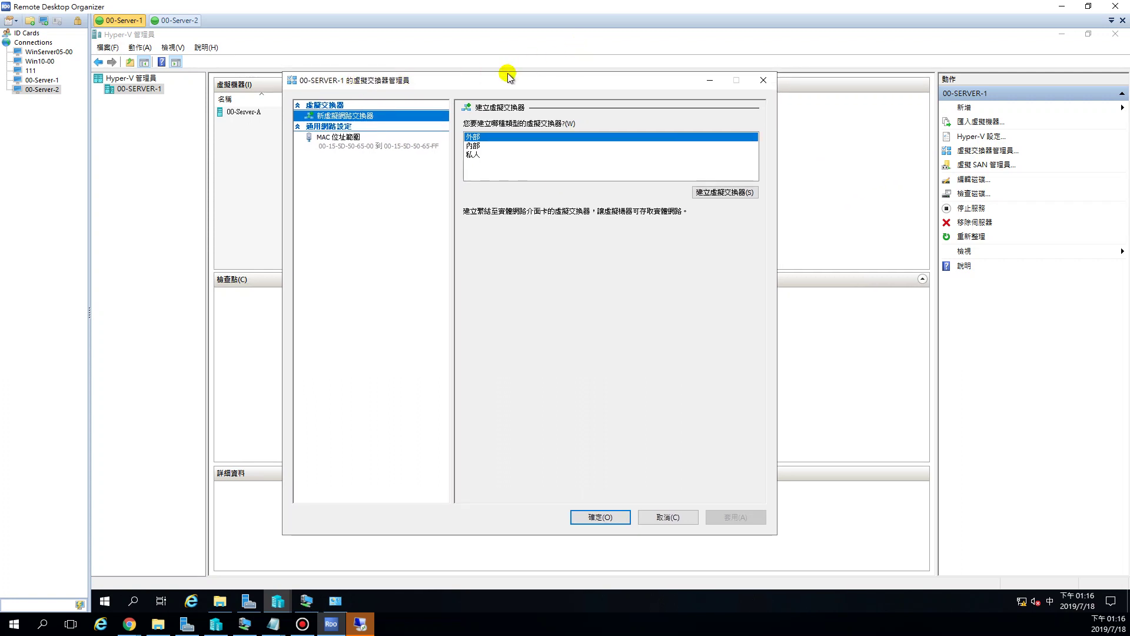
{"action": "left_click", "coordinate": [483, 138]}
{"action": "left_click", "coordinate": [719, 192]}
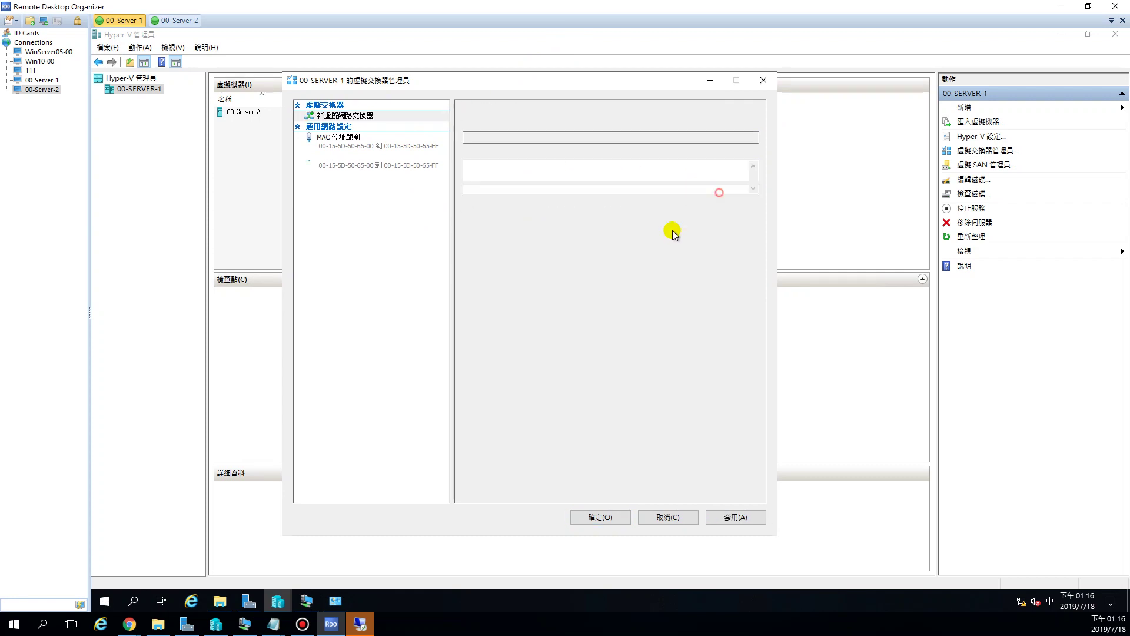
{"action": "left_click", "coordinate": [559, 136]}
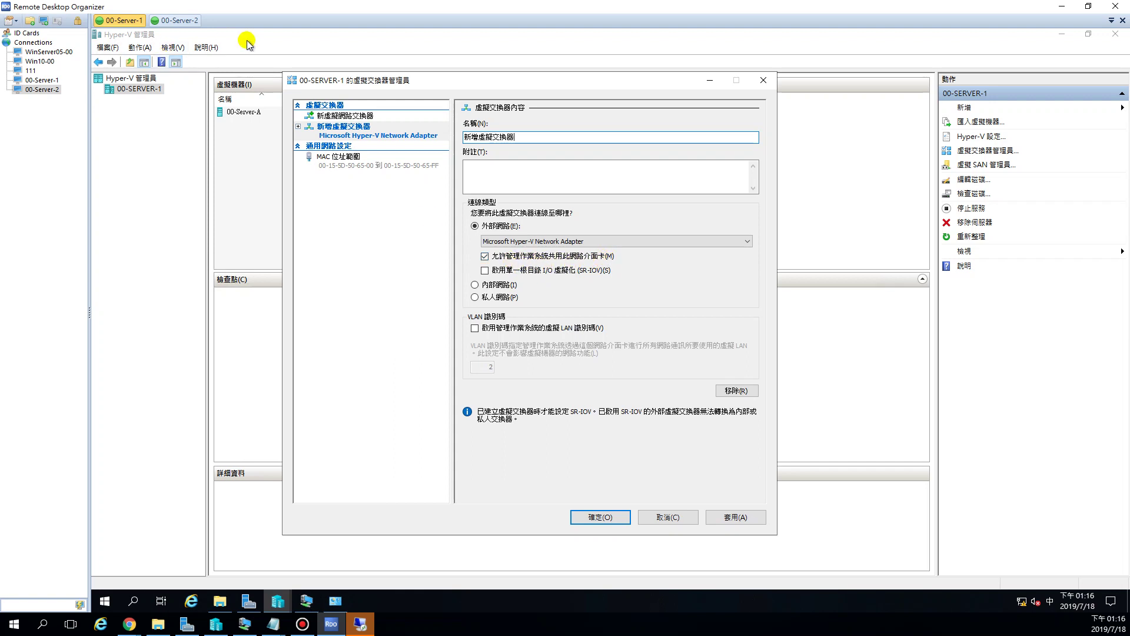
Step: Set the open windows aside and examine the TCP/IPv4 settings of 00-Server-1's Ethernet adapter (乙太網路)
{"action": "left_click", "coordinate": [711, 80]}
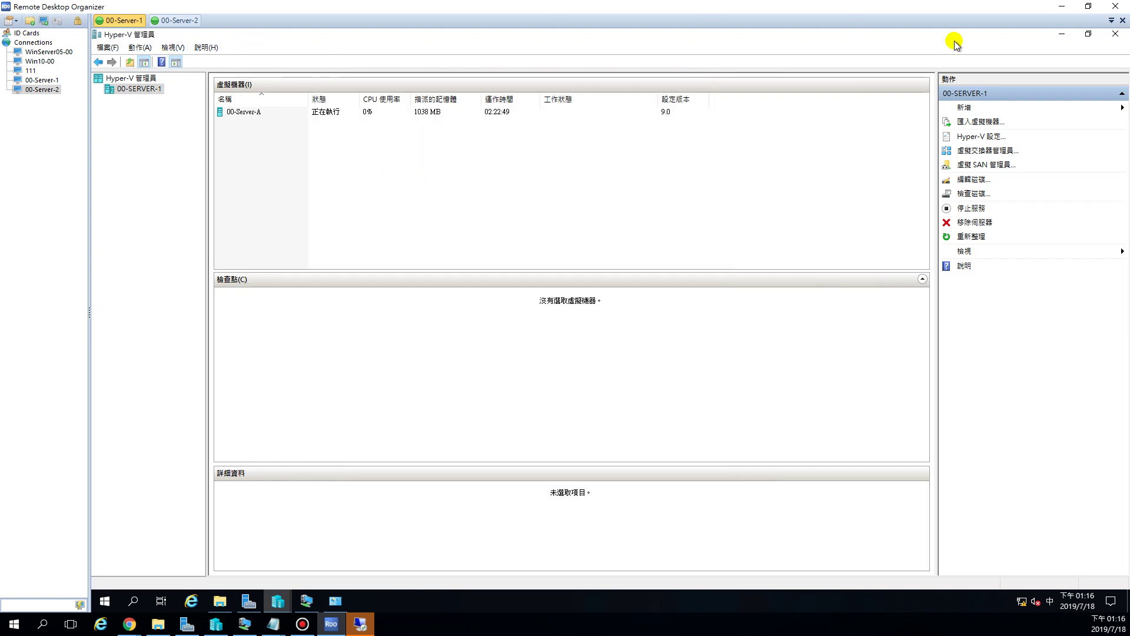
{"action": "left_click", "coordinate": [1062, 34]}
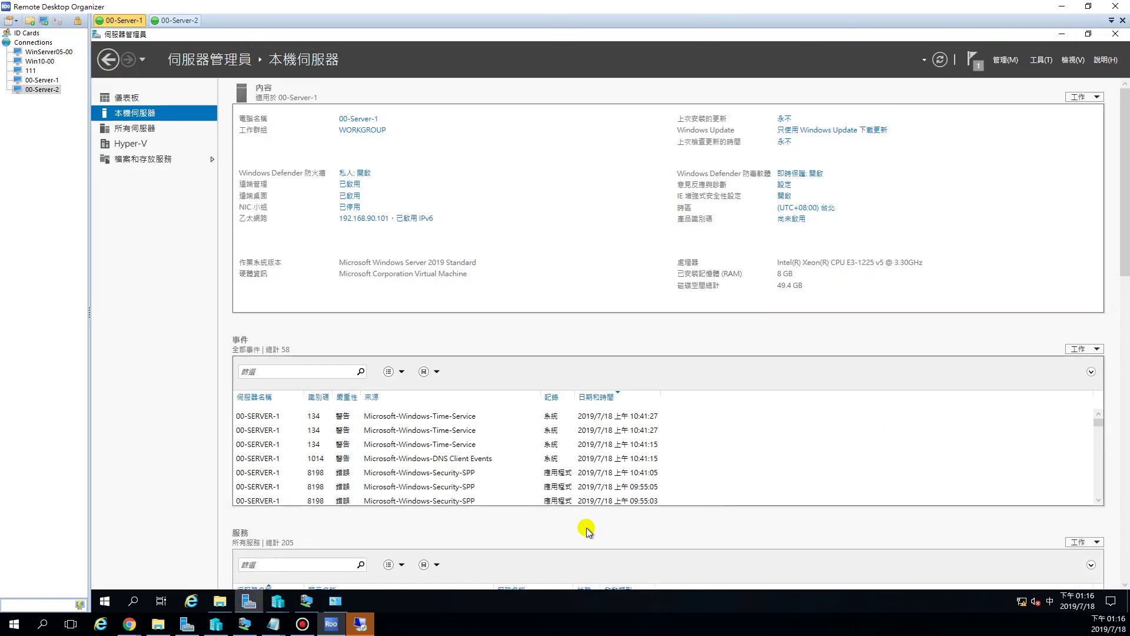
{"action": "left_click", "coordinate": [1062, 33]}
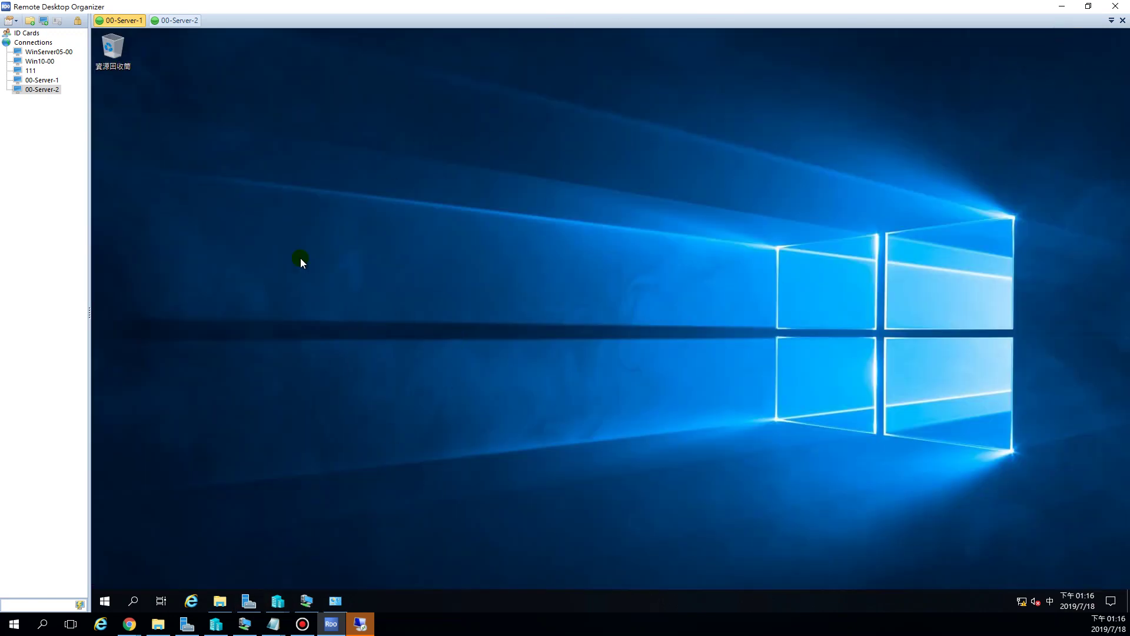
{"action": "left_click", "coordinate": [333, 602]}
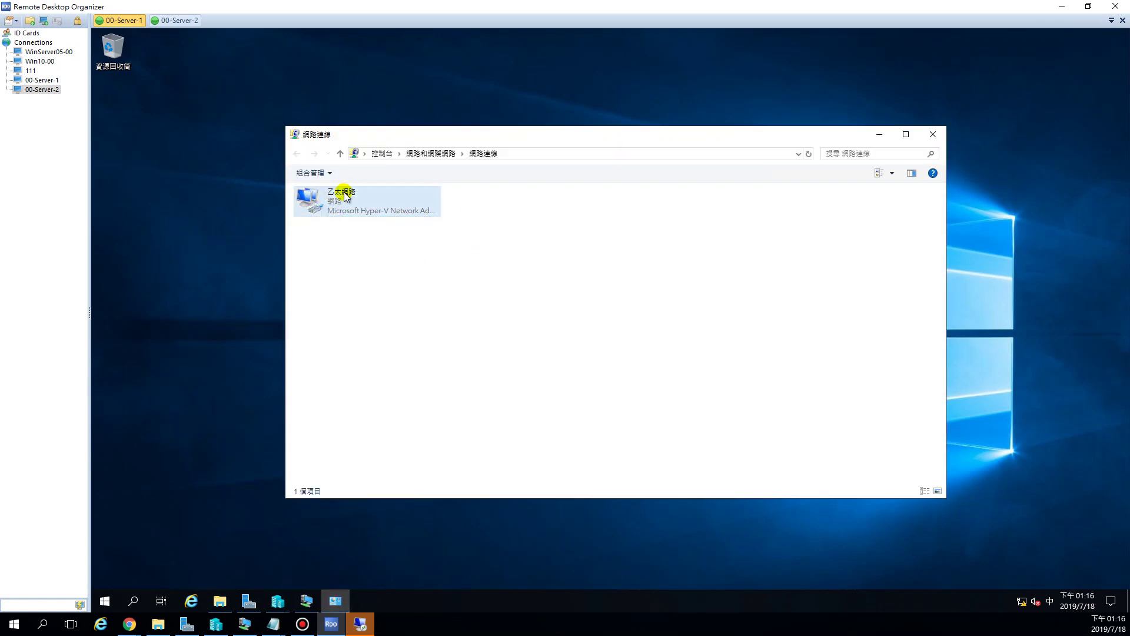
{"action": "right_click", "coordinate": [344, 192]}
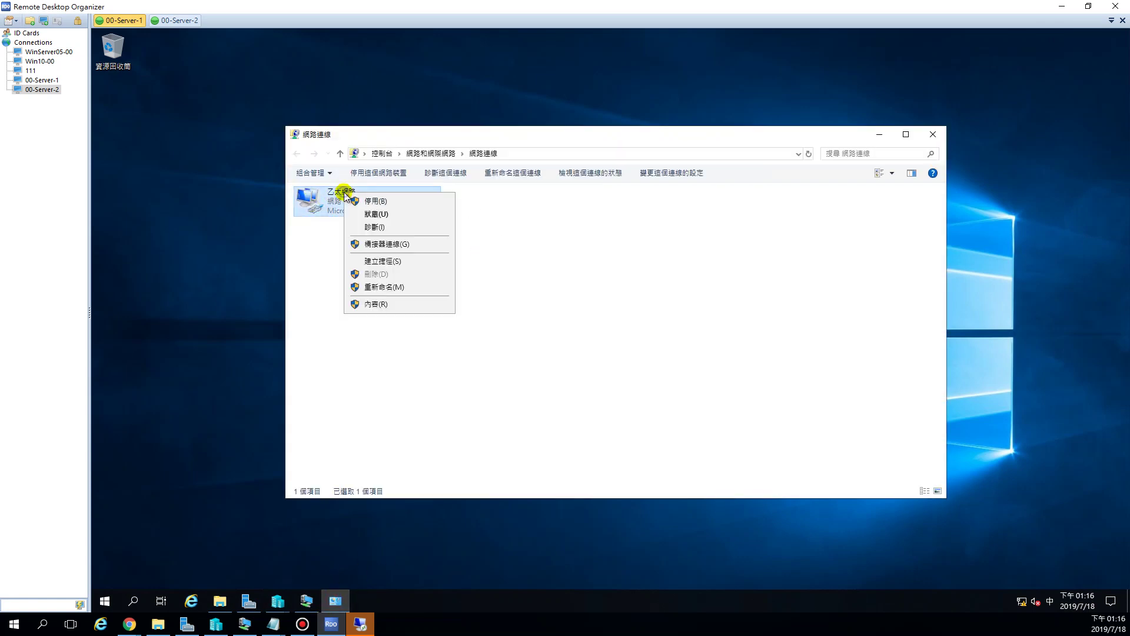
{"action": "left_click", "coordinate": [395, 306]}
{"action": "left_click", "coordinate": [440, 325]}
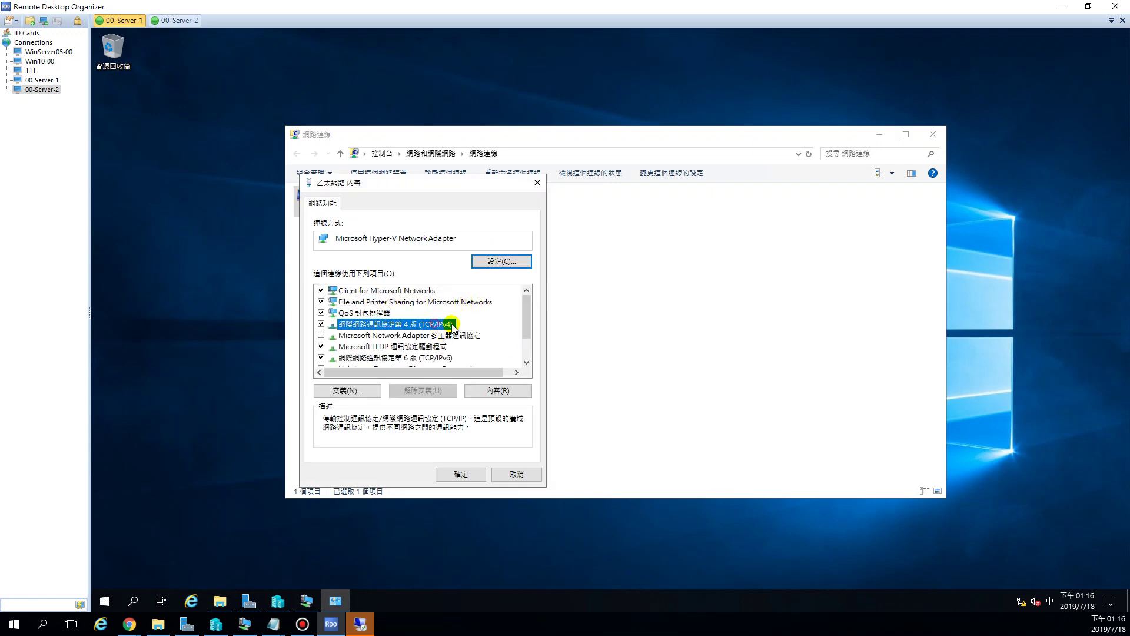
{"action": "left_click", "coordinate": [501, 389]}
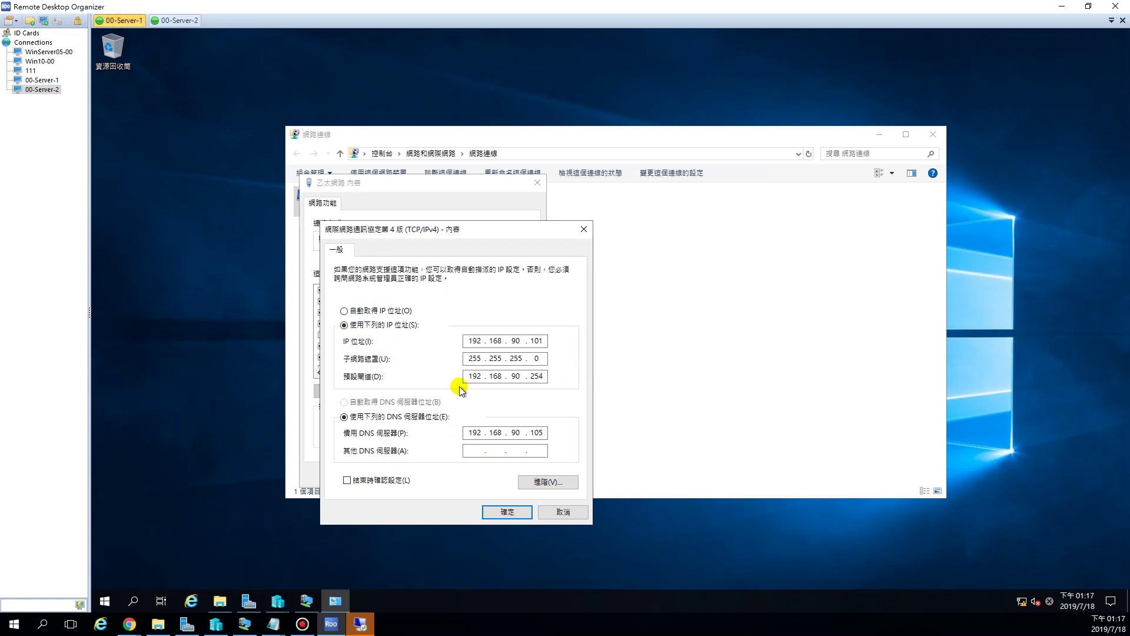
{"action": "left_click", "coordinate": [528, 341]}
Step: Look at the virtual machines in Hyper-V Manager, and close the Ethernet adapter's IPv4 and connection properties without changes
{"action": "left_click", "coordinate": [277, 601]}
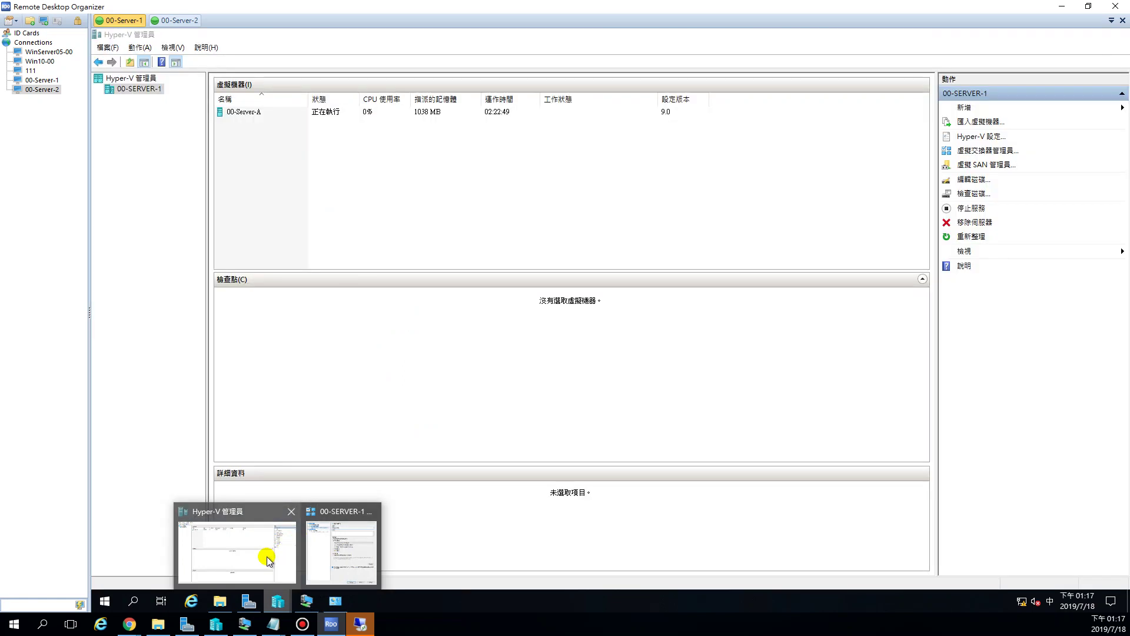
{"action": "left_click", "coordinate": [266, 555]}
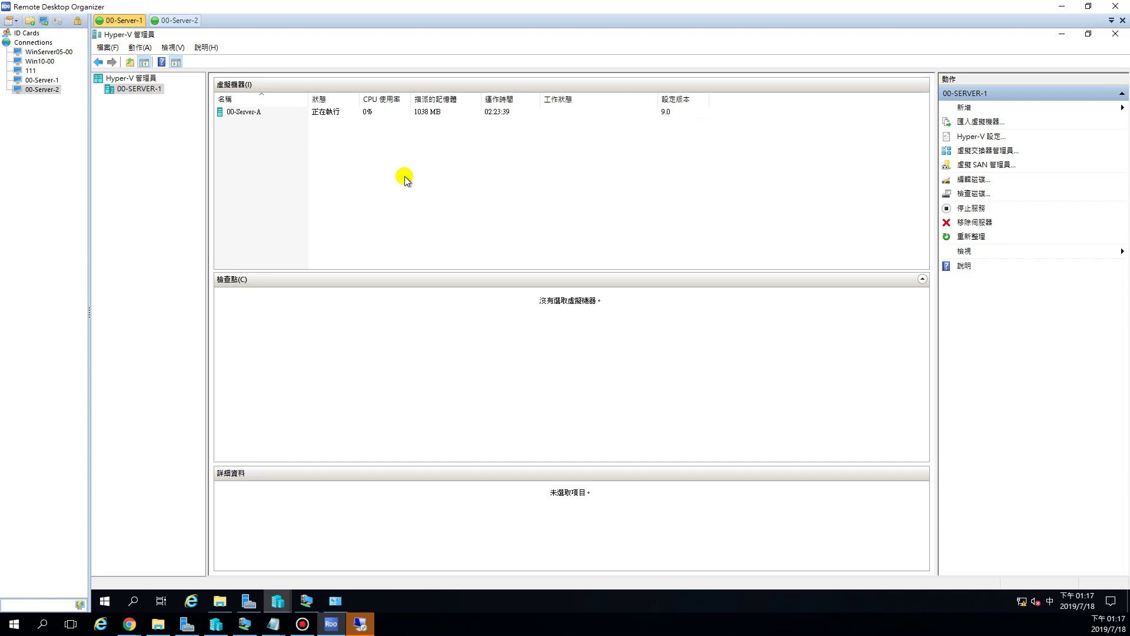
{"action": "left_click", "coordinate": [334, 601]}
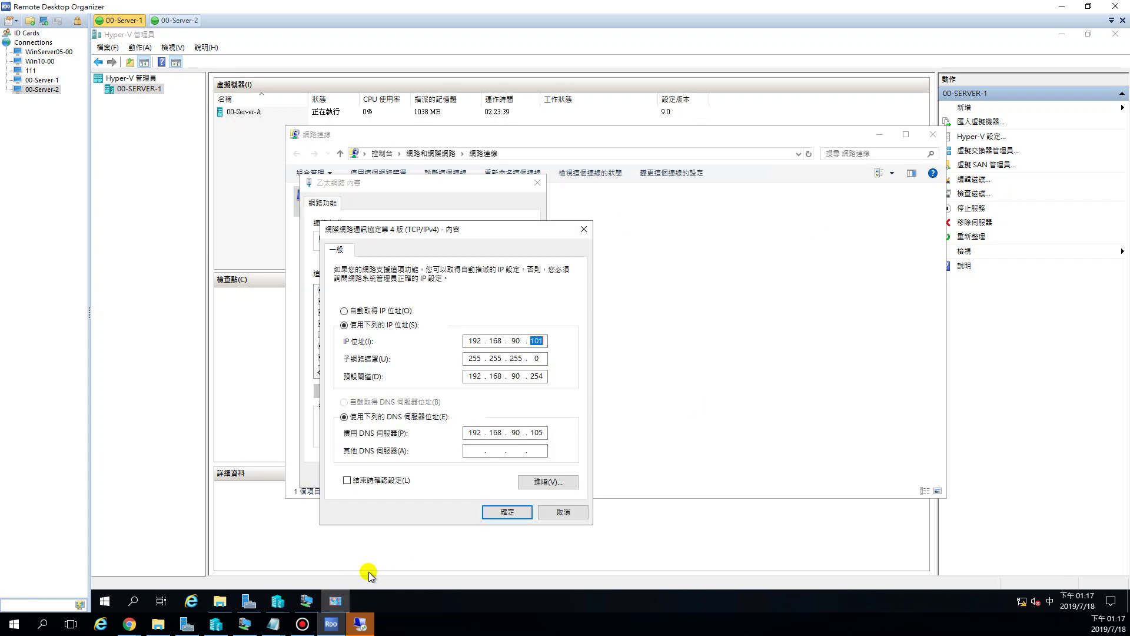
{"action": "left_click", "coordinate": [565, 512]}
{"action": "left_click", "coordinate": [509, 477]}
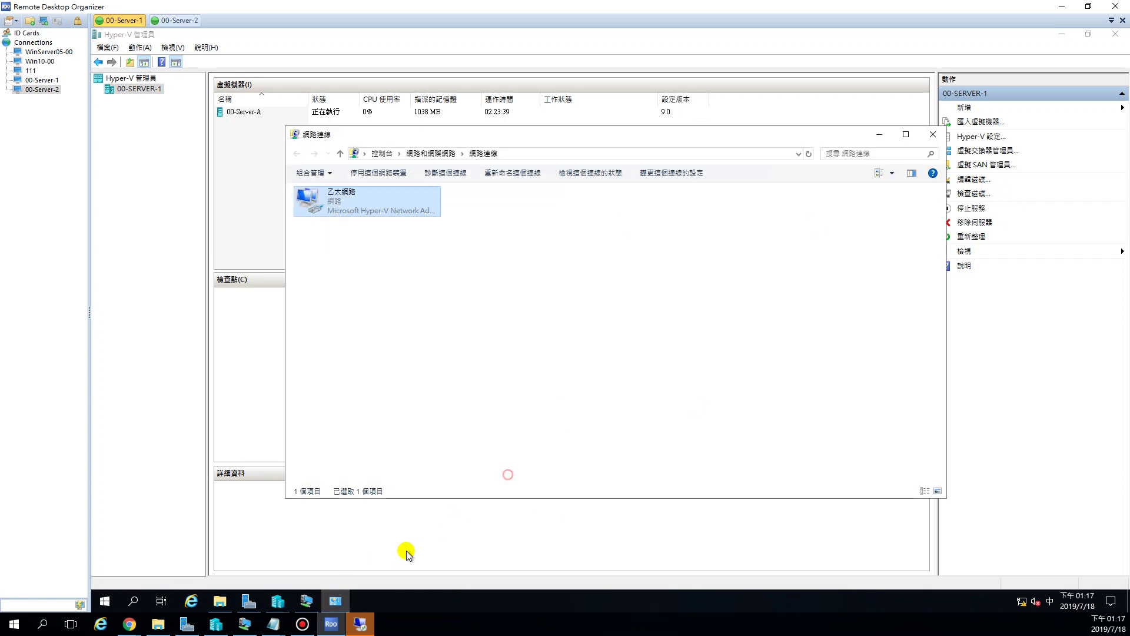
Step: Disable sharing of the external network adapter with the management operating system (允許管理作業系統共用此網路介面卡) for the new virtual switch
{"action": "left_click", "coordinate": [310, 605]}
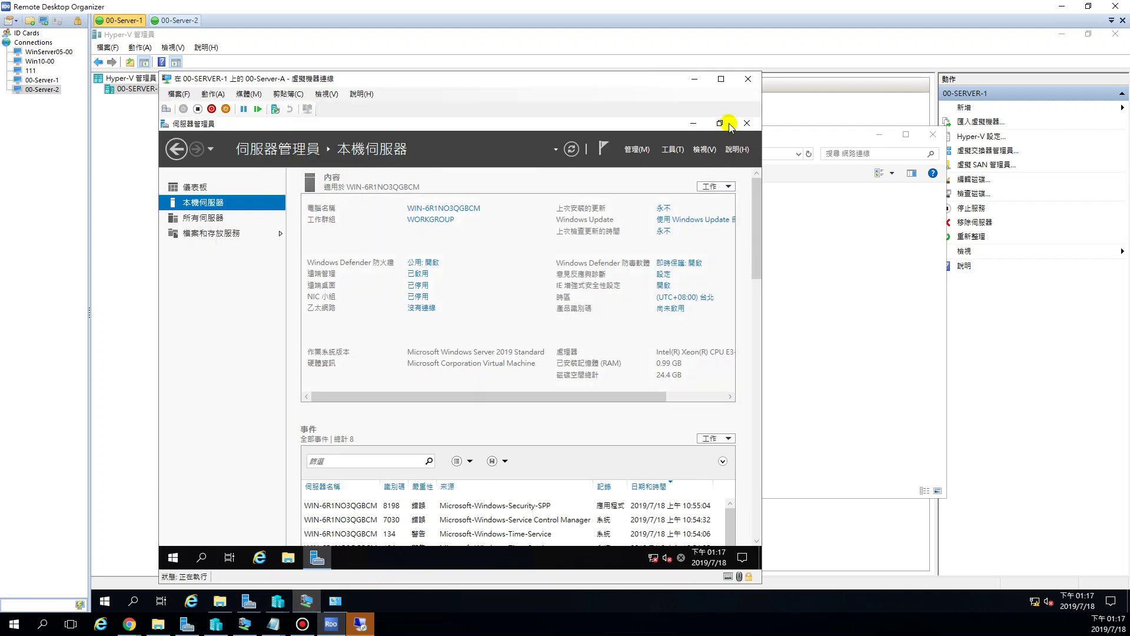
{"action": "left_click", "coordinate": [691, 83]}
{"action": "mouse_move", "coordinate": [278, 600]}
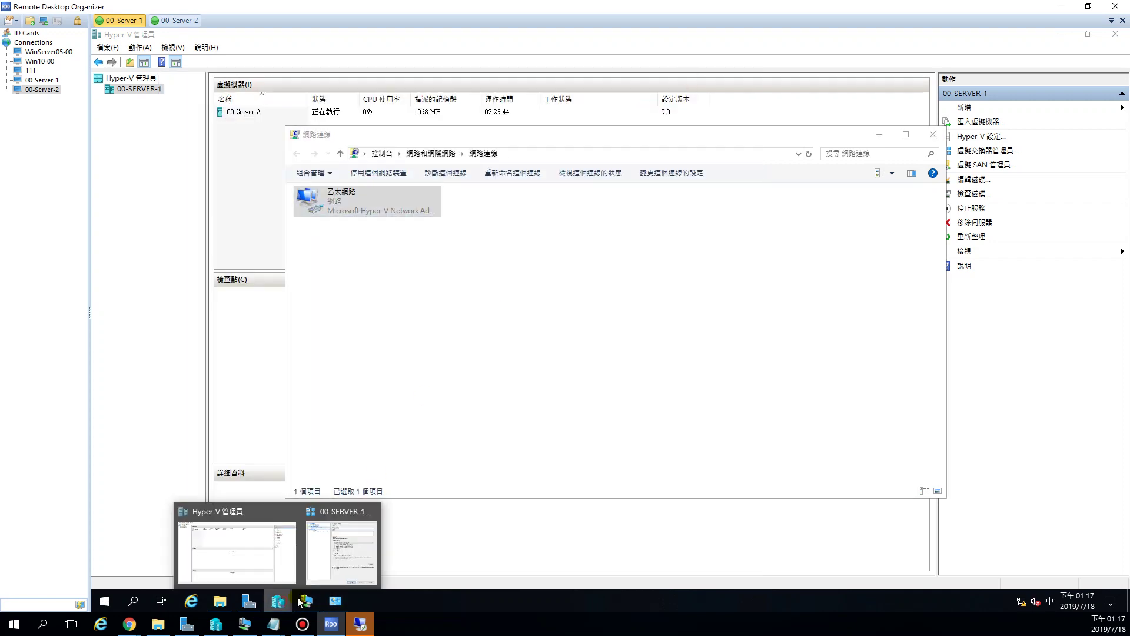
{"action": "left_click", "coordinate": [358, 559]}
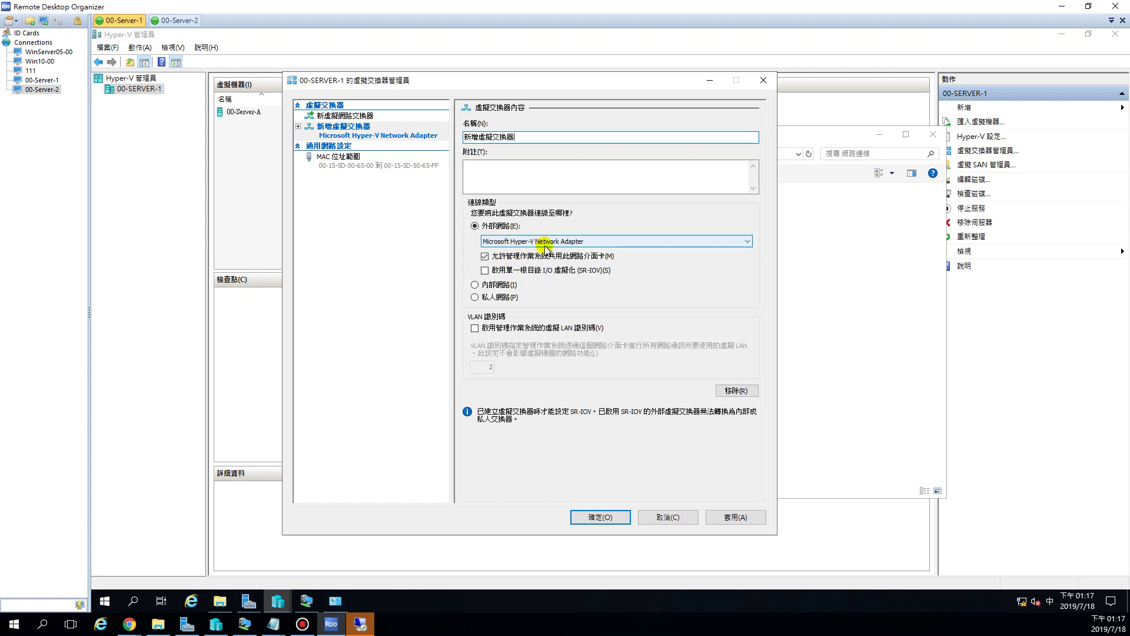
{"action": "left_click", "coordinate": [484, 257]}
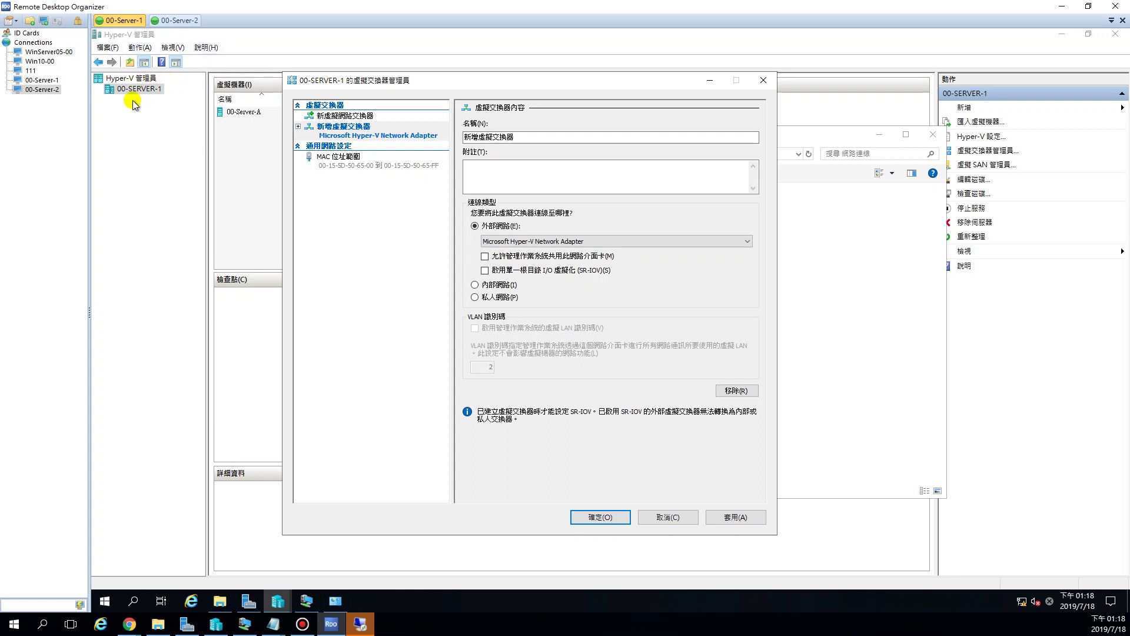
Step: Allow the management operating system to share the external network adapter (允許管理作業系統共用此網路介面卡) for the new virtual switch
{"action": "left_click", "coordinate": [485, 256]}
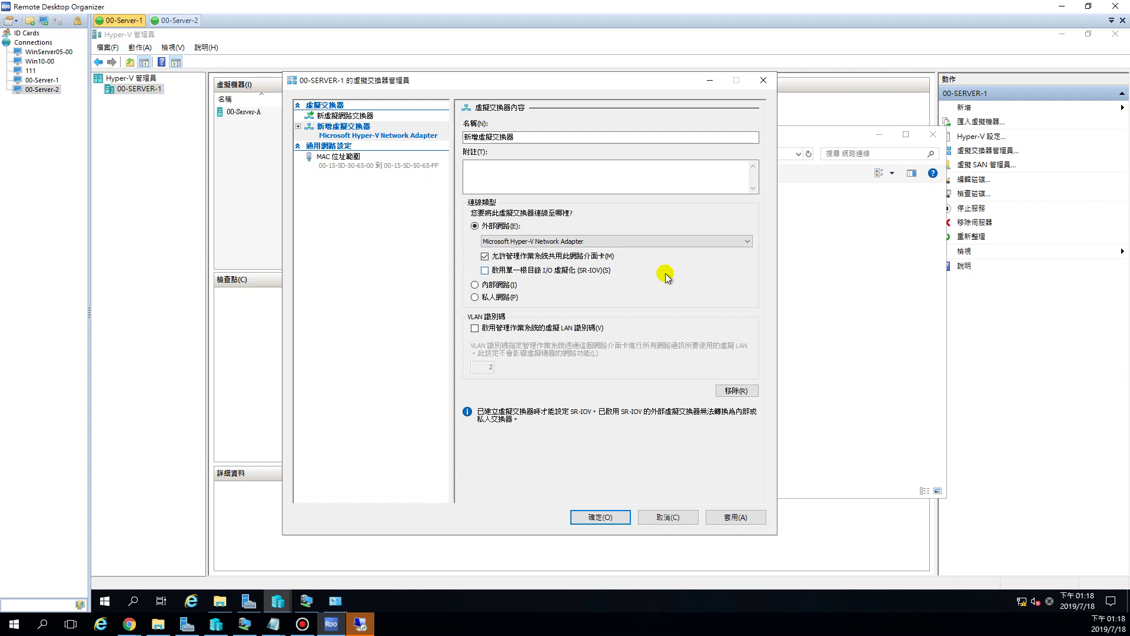
Step: Switch to the host's Hyper-V Manager and examine the 50-內部虛擬交換器 and 90-外部虛擬交換器 virtual switch settings on A406-TEACHER
{"action": "left_click", "coordinate": [1067, 9]}
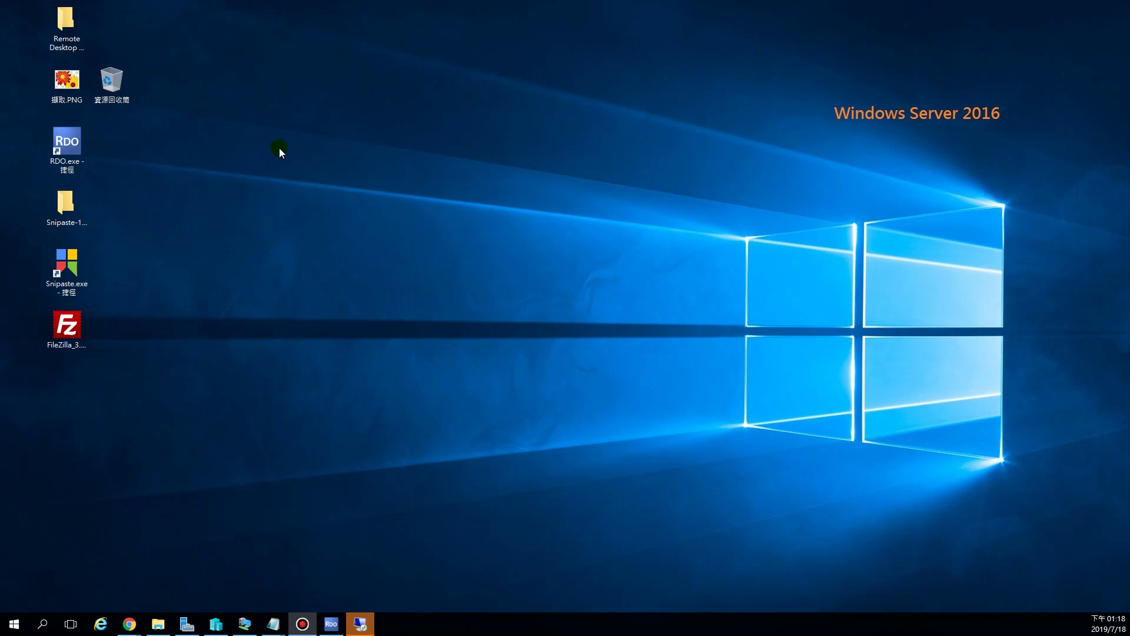
{"action": "left_click", "coordinate": [216, 624]}
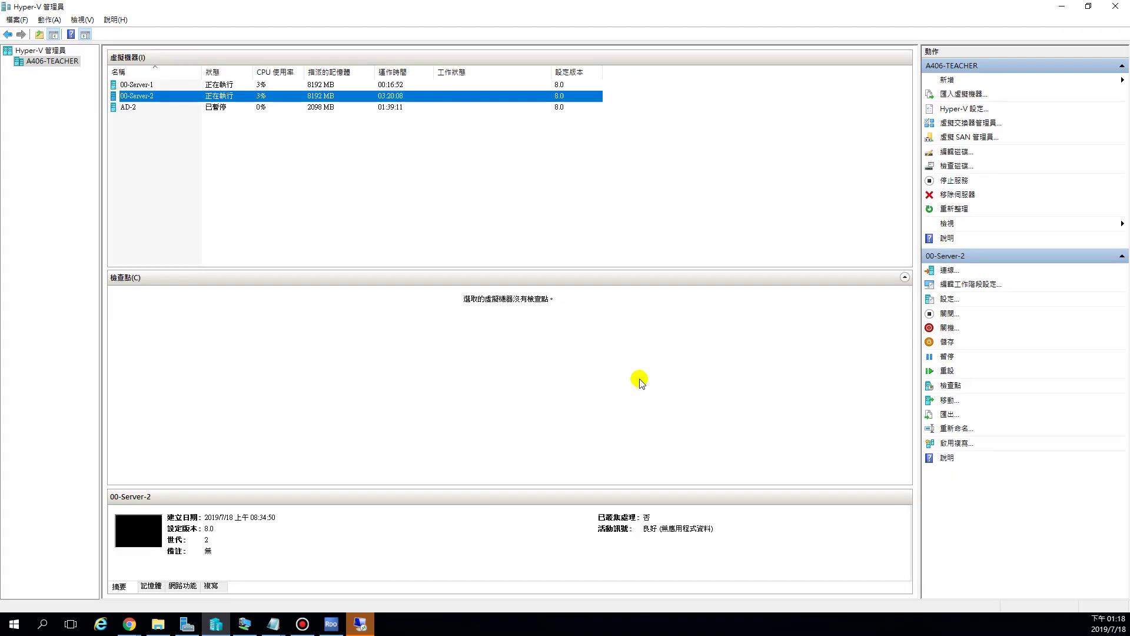
{"action": "left_click", "coordinate": [953, 122]}
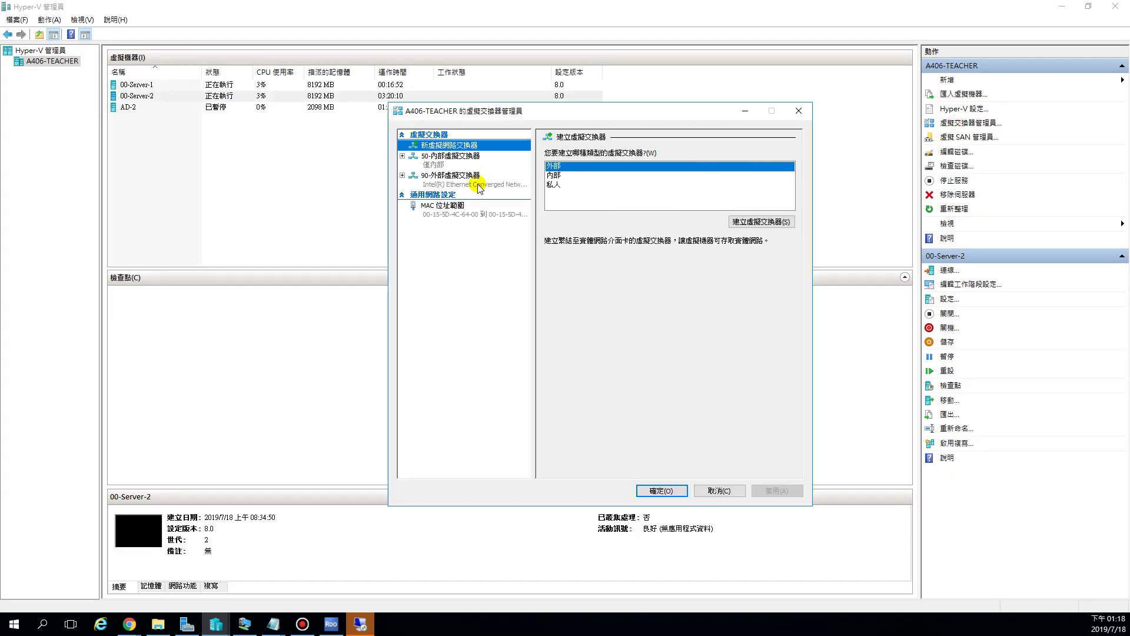
{"action": "left_click", "coordinate": [442, 158]}
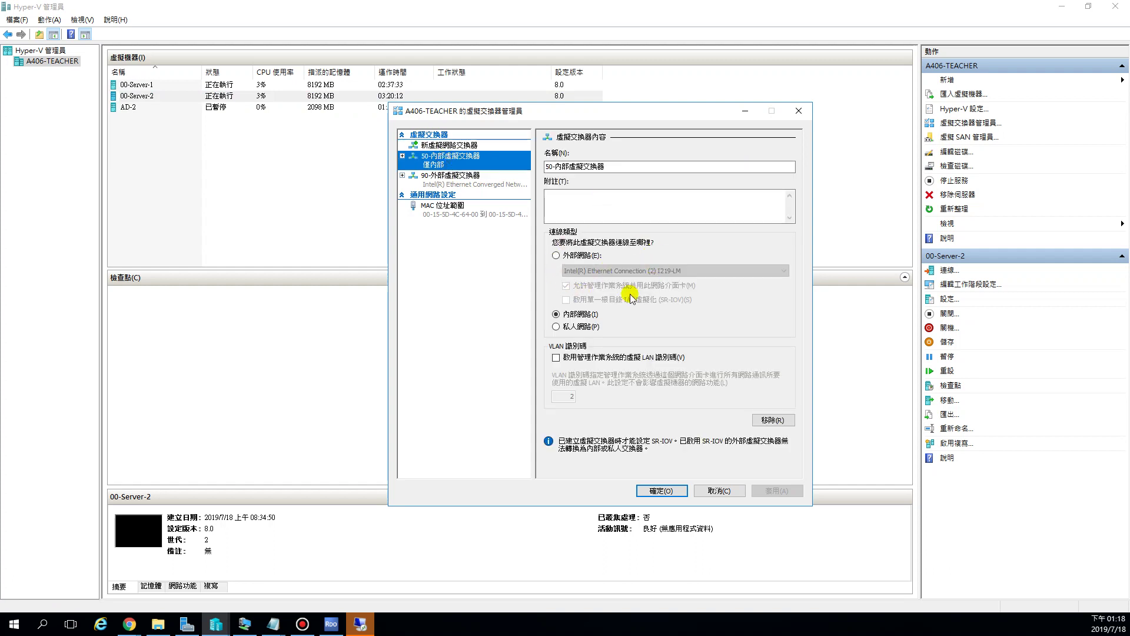
{"action": "left_click", "coordinate": [431, 180]}
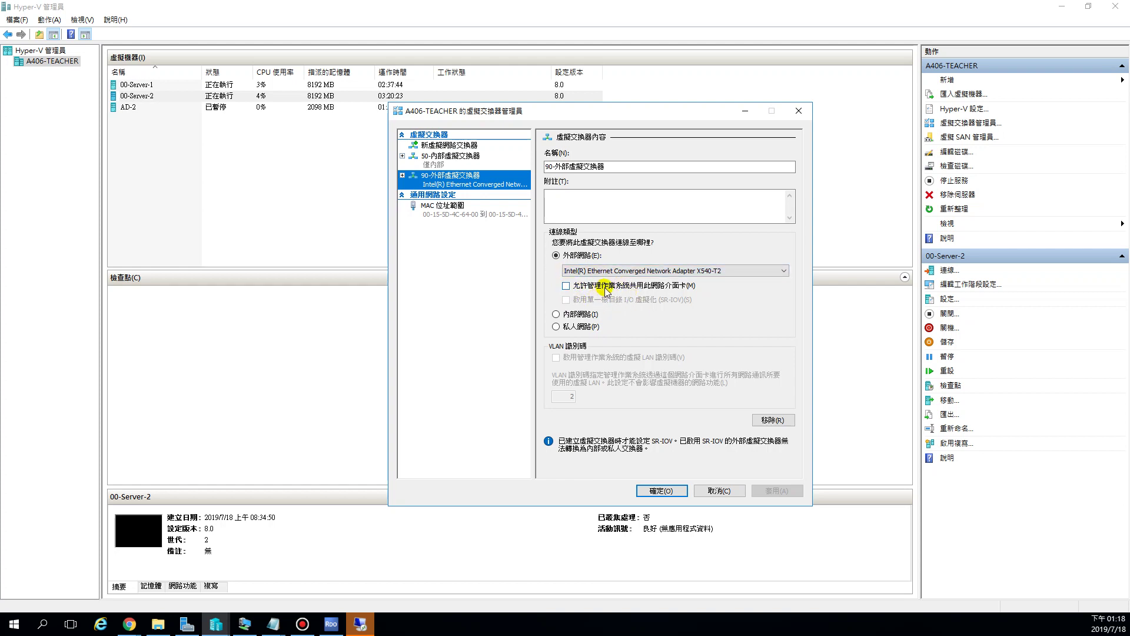
Step: Switch to the host's Server Manager, examine the TCP/IPv4 settings of its Ethernet adapter (乙太網路), and close its dialogs without changes
{"action": "left_click", "coordinate": [187, 623]}
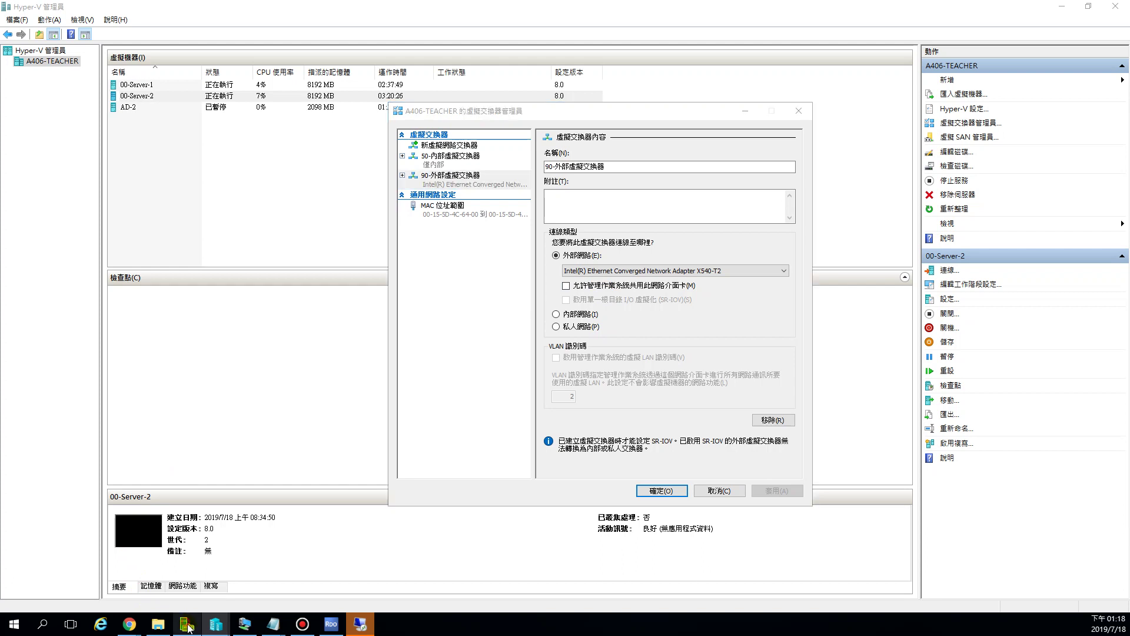
{"action": "left_click", "coordinate": [62, 87]}
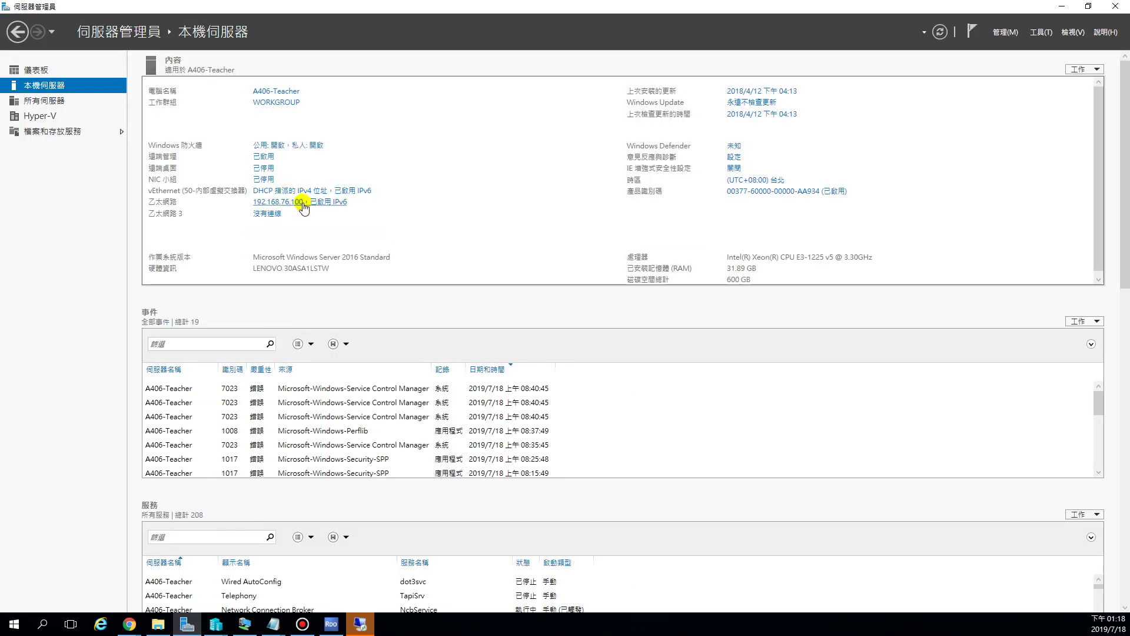
{"action": "left_click", "coordinate": [345, 203]}
{"action": "left_click", "coordinate": [117, 217]}
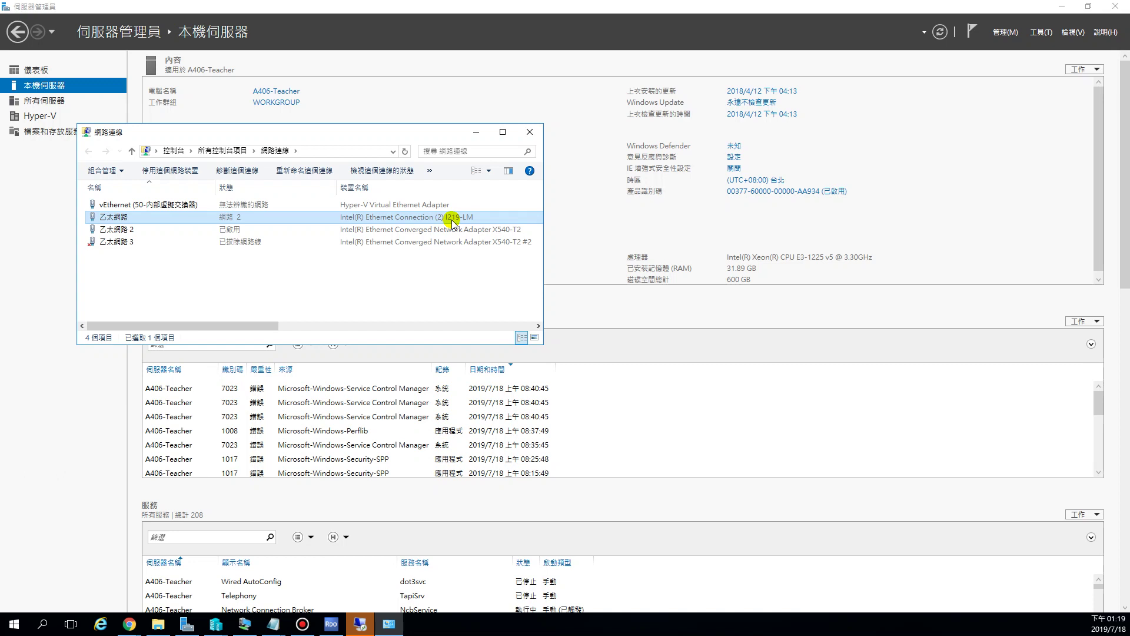
{"action": "left_click", "coordinate": [550, 252]}
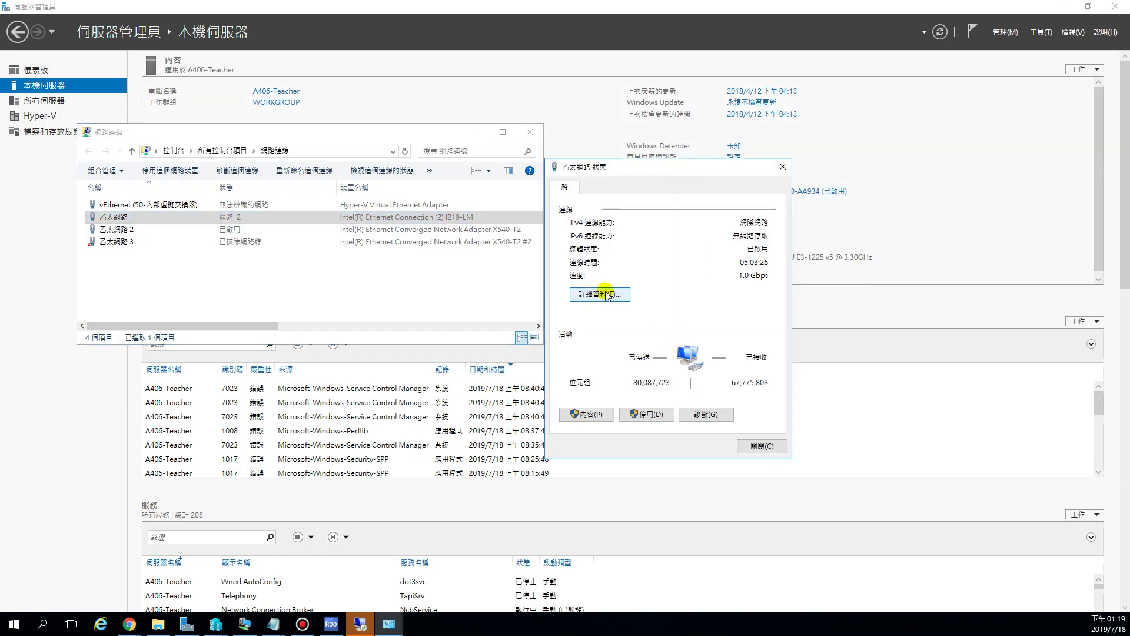
{"action": "left_click", "coordinate": [583, 414]}
{"action": "double_click", "coordinate": [647, 330]}
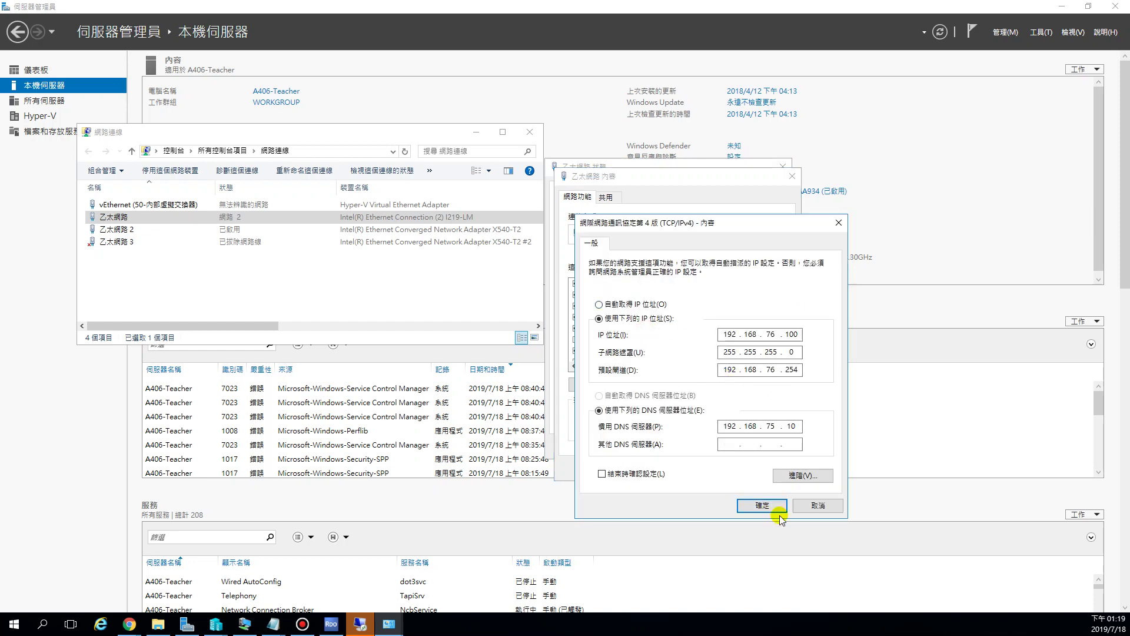
{"action": "left_click", "coordinate": [815, 506]}
{"action": "left_click", "coordinate": [762, 465]}
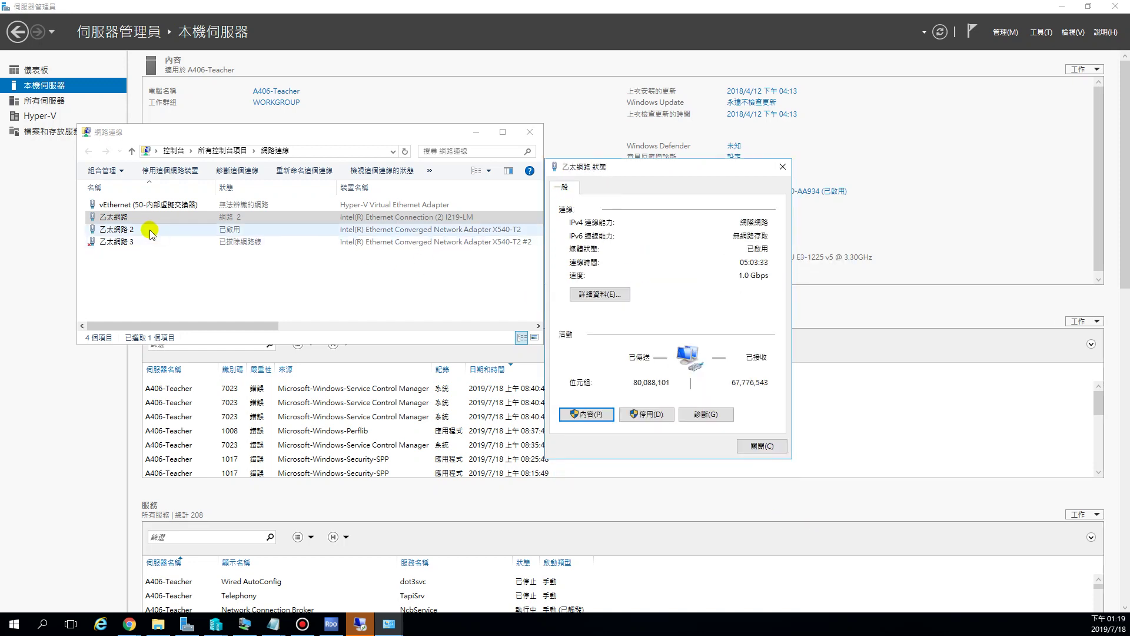
{"action": "left_click", "coordinate": [763, 445]}
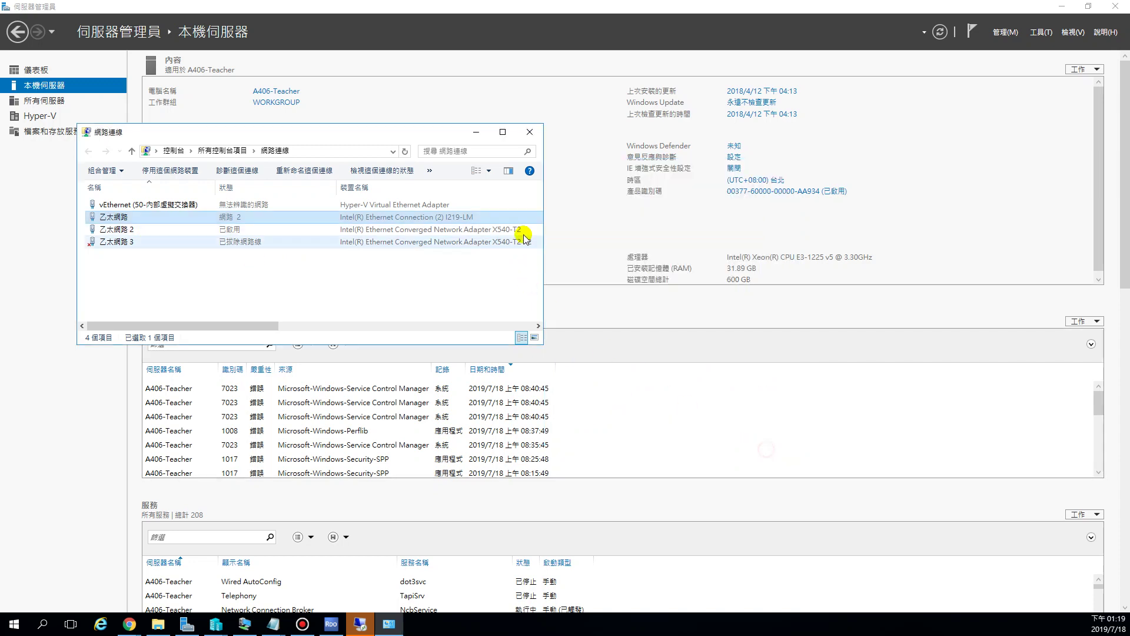
Step: Examine which protocol items the host's 乙太網路 2 adapter uses, including Hyper-V Extensible Virtual Switch, and close the network connections without changes
{"action": "left_click", "coordinate": [514, 229]}
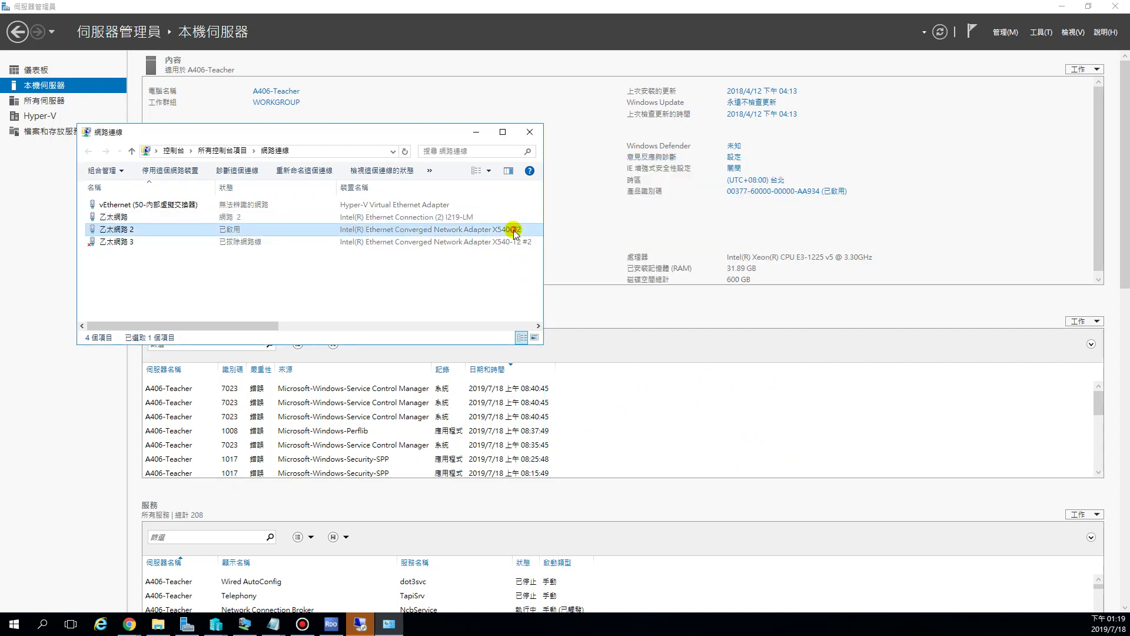
{"action": "right_click", "coordinate": [296, 230]}
{"action": "left_click", "coordinate": [353, 337]}
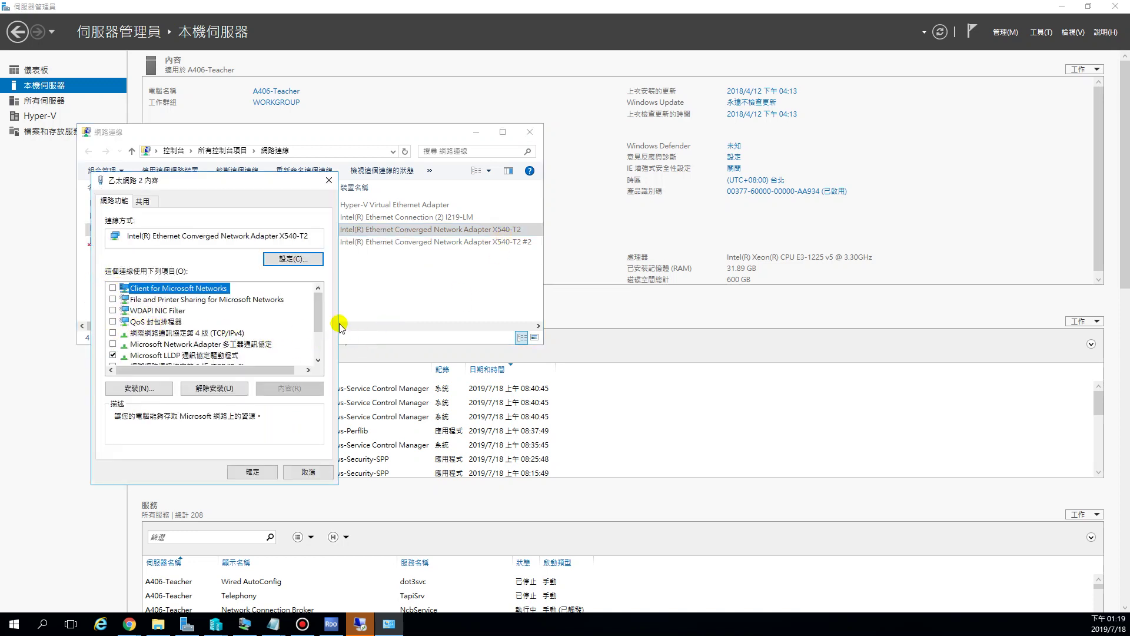
{"action": "left_click_drag", "start_coordinate": [319, 306], "coordinate": [321, 342]}
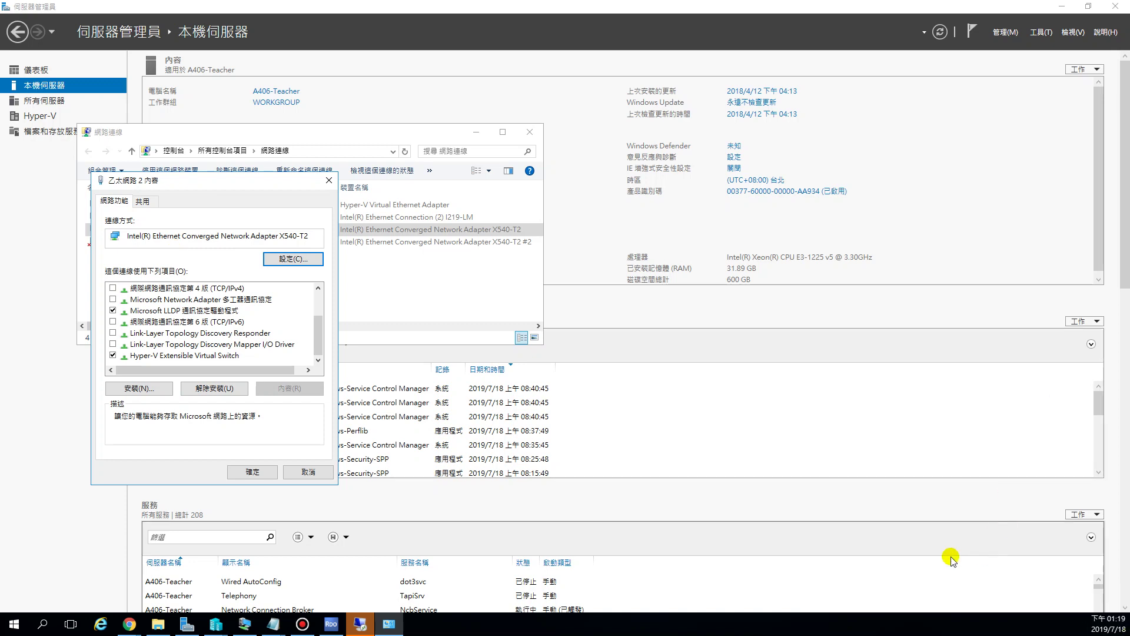
{"action": "left_click", "coordinate": [307, 471]}
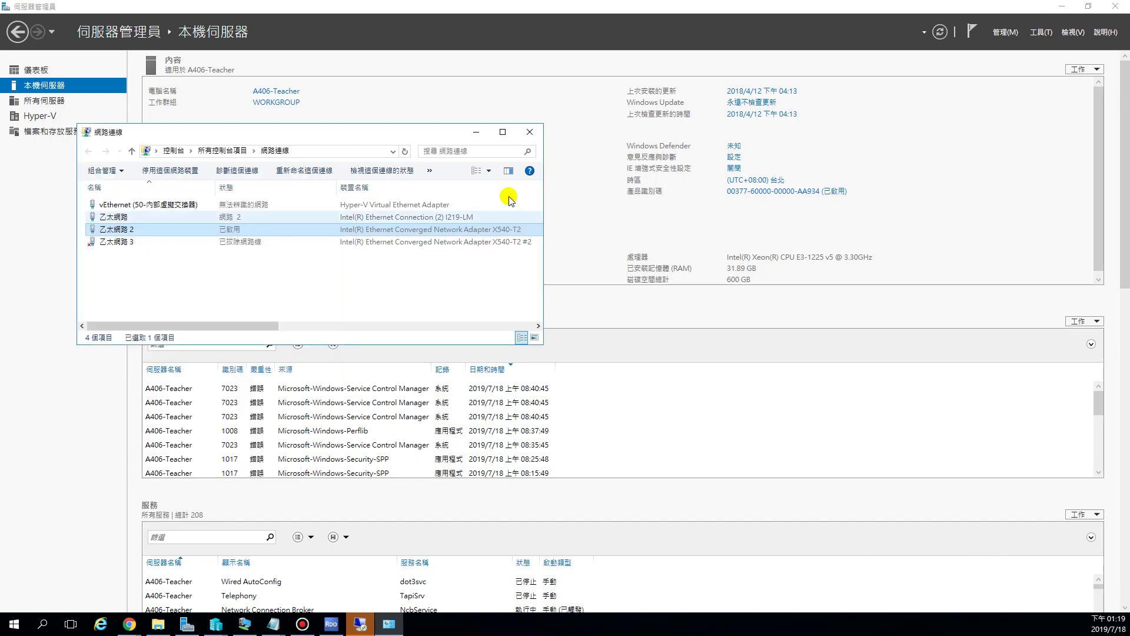
{"action": "left_click", "coordinate": [529, 132]}
Step: Return to Remote Desktop Organizer, name the new external switch on 00-SERVER-1 90-外部交換器, and apply the network changes
{"action": "left_click", "coordinate": [1062, 7]}
{"action": "left_click", "coordinate": [331, 623]}
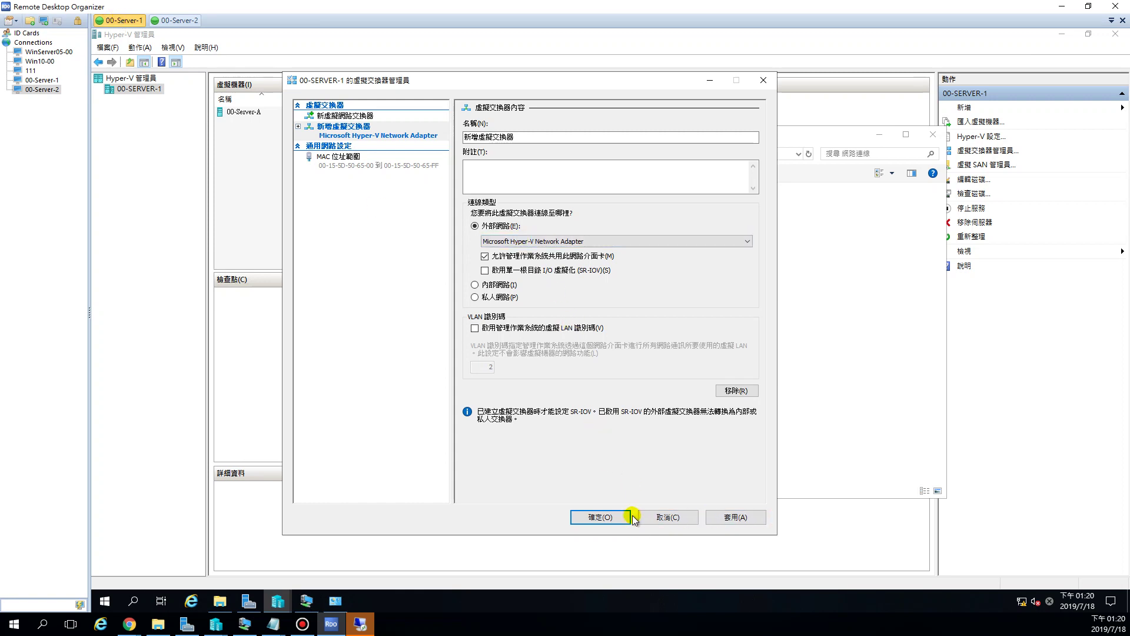
{"action": "left_click_drag", "start_coordinate": [484, 136], "coordinate": [464, 137]}
{"action": "type", "text": "90-"}
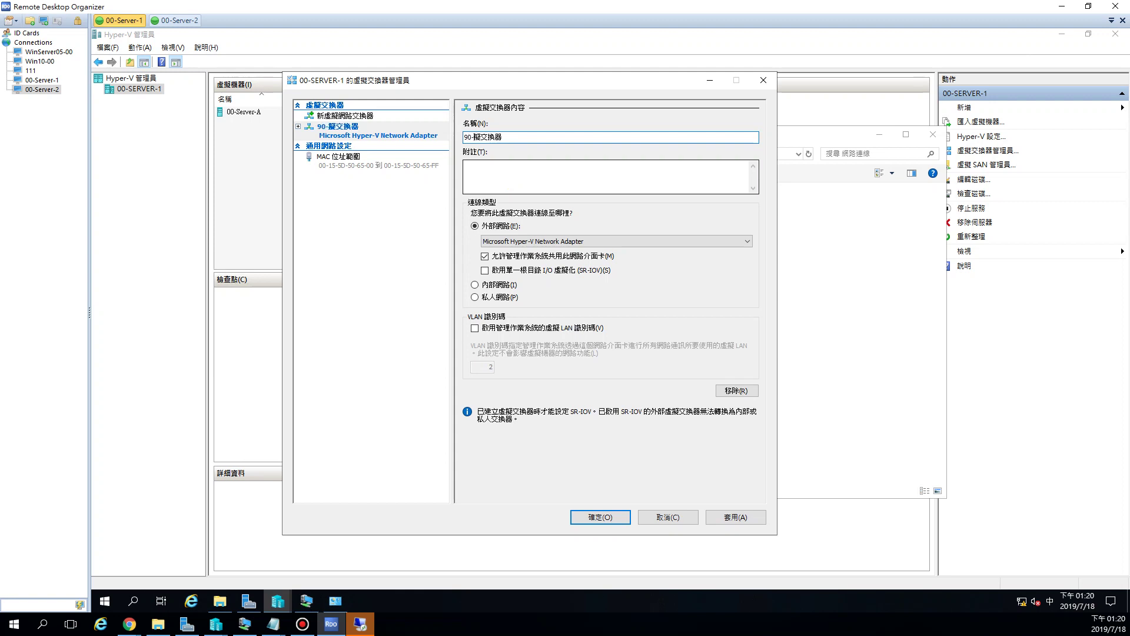
{"action": "type", "text": "外部"}
{"action": "key", "text": "Delete"}
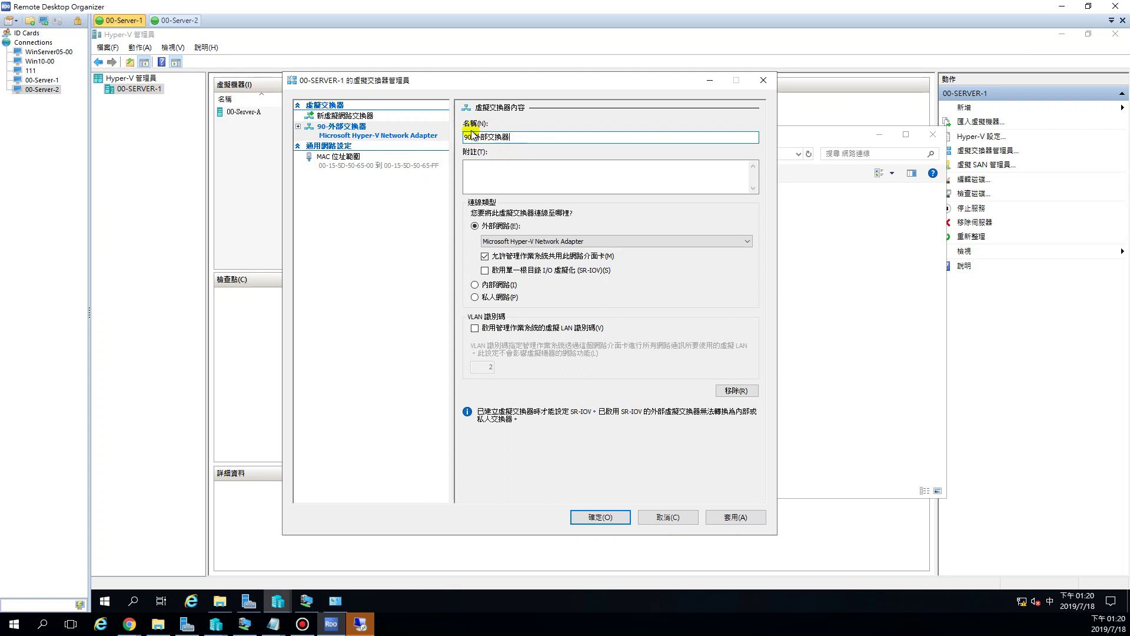
{"action": "double_click", "coordinate": [527, 137]}
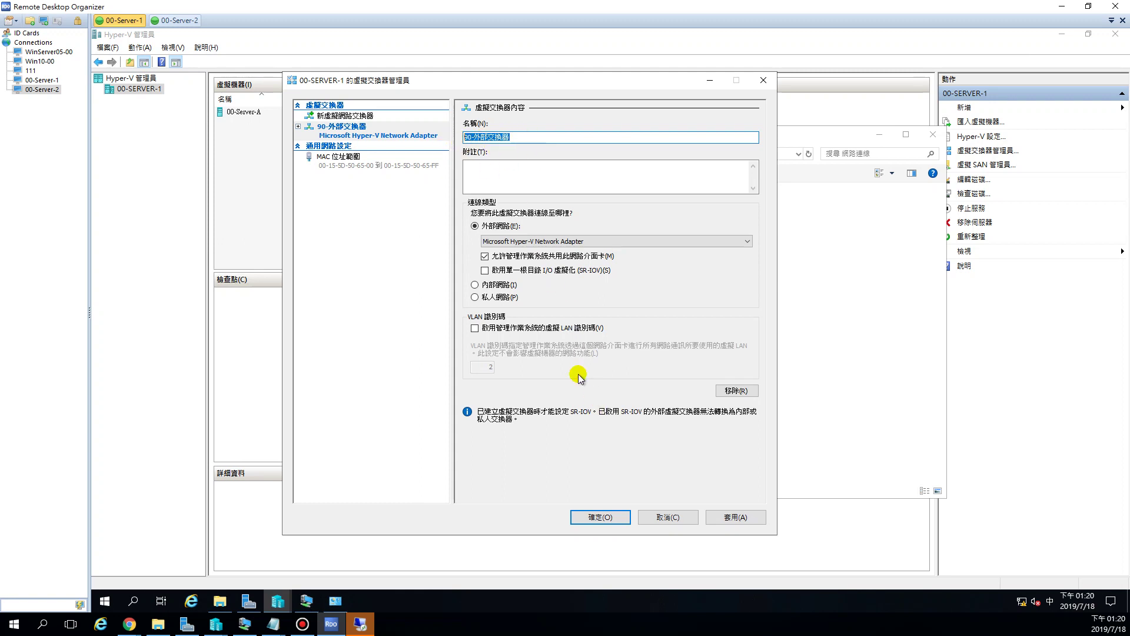
{"action": "left_click", "coordinate": [601, 517]}
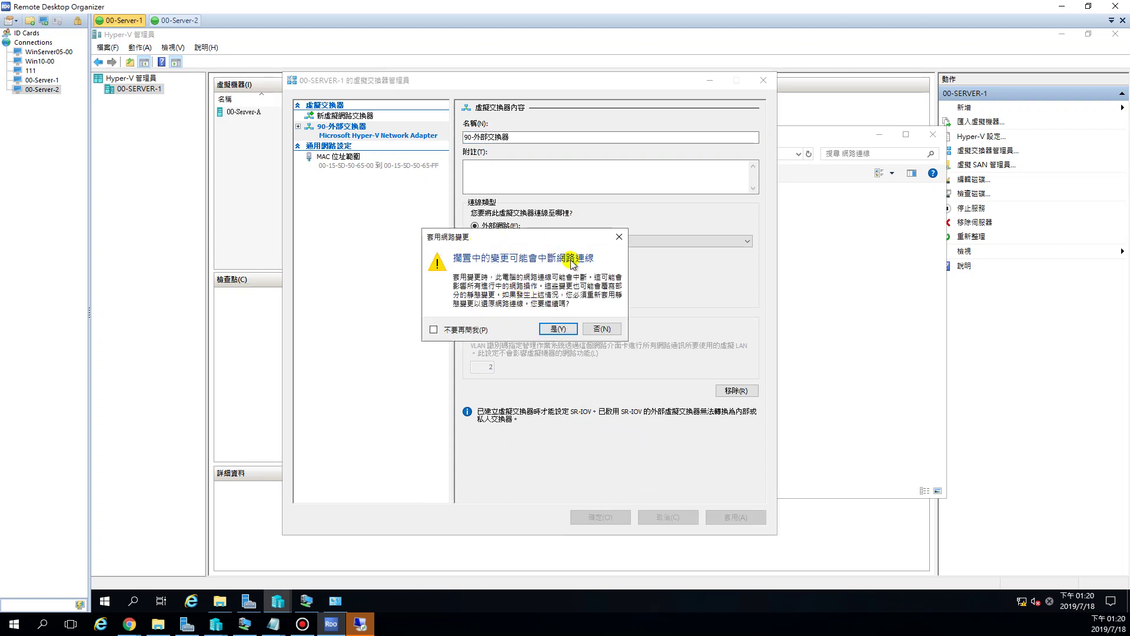
{"action": "left_click", "coordinate": [560, 330]}
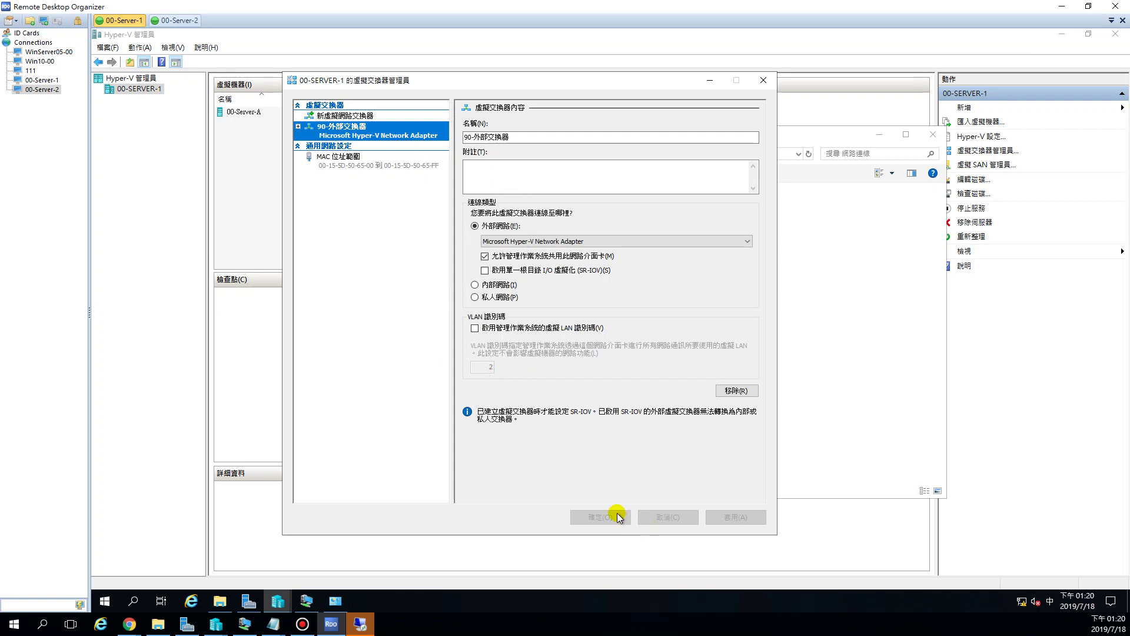
Step: Examine the protocol items of 00-Server-1's physical Ethernet adapter (乙太網路) in the network connections, and close its properties without changes
{"action": "left_click", "coordinate": [799, 272]}
{"action": "left_click", "coordinate": [343, 228]}
{"action": "left_click", "coordinate": [345, 248]}
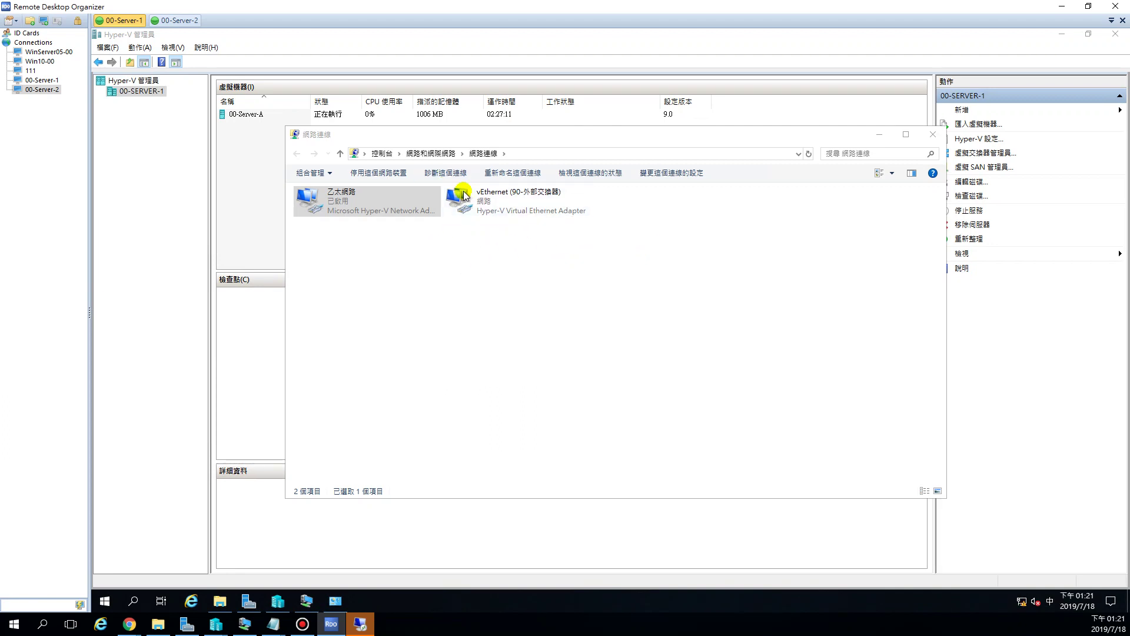
{"action": "left_click", "coordinate": [512, 213]}
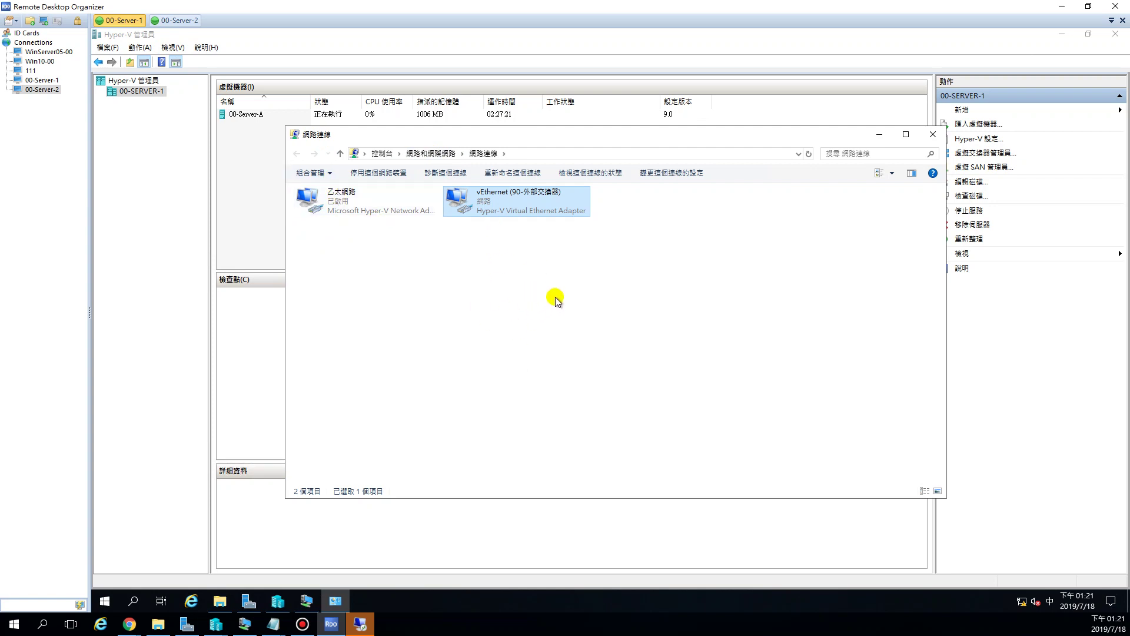
{"action": "right_click", "coordinate": [342, 198]}
{"action": "left_click", "coordinate": [421, 311]}
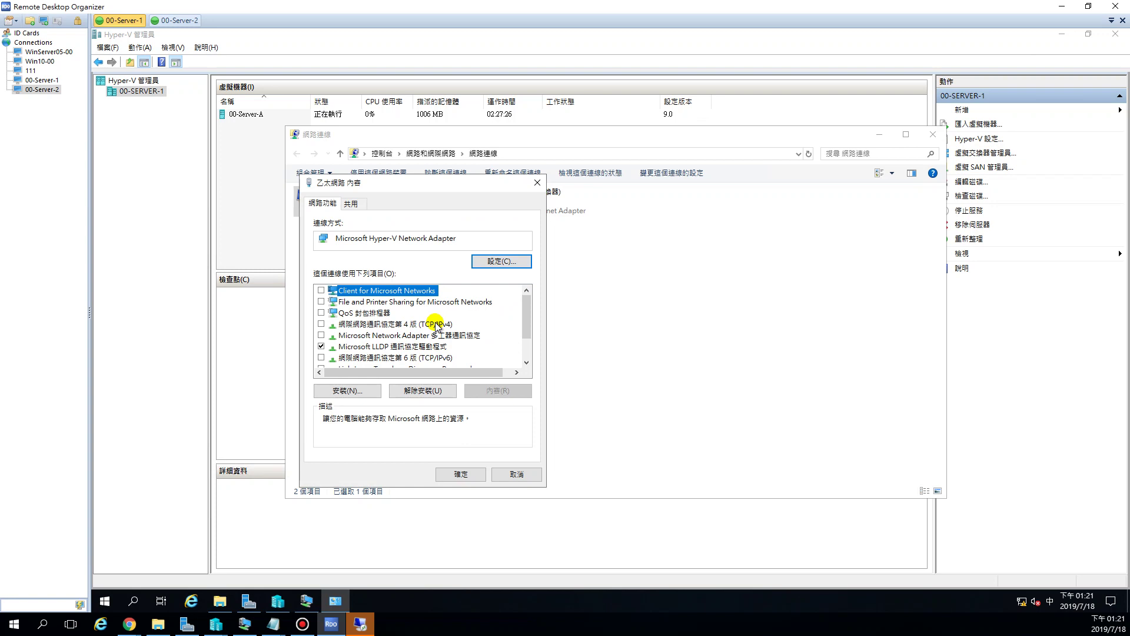
{"action": "left_click", "coordinate": [437, 325]}
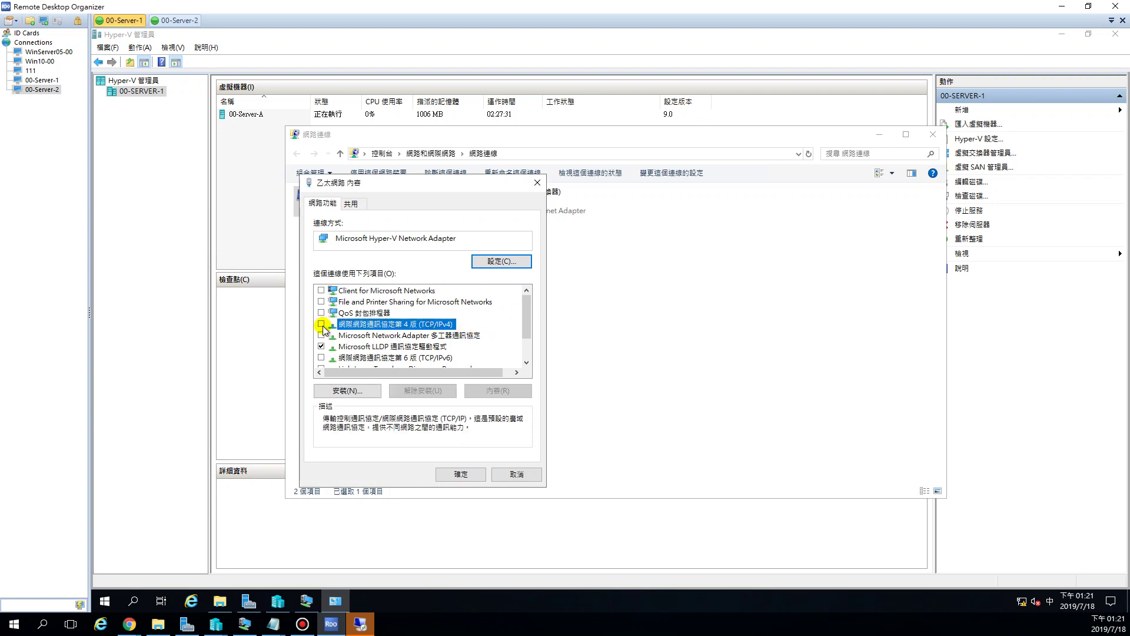
{"action": "left_click", "coordinate": [512, 474]}
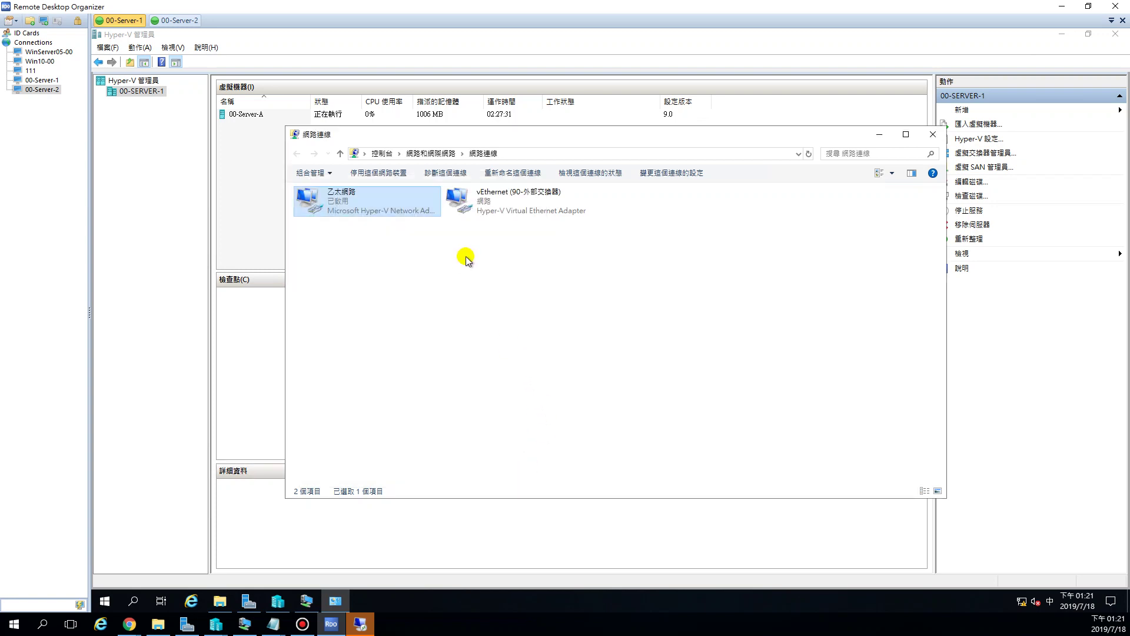
Step: Examine the TCP/IPv4 settings of the vEthernet (90-外部交換器) adapter, and close its properties and the network connections without changes
{"action": "left_click", "coordinate": [500, 207]}
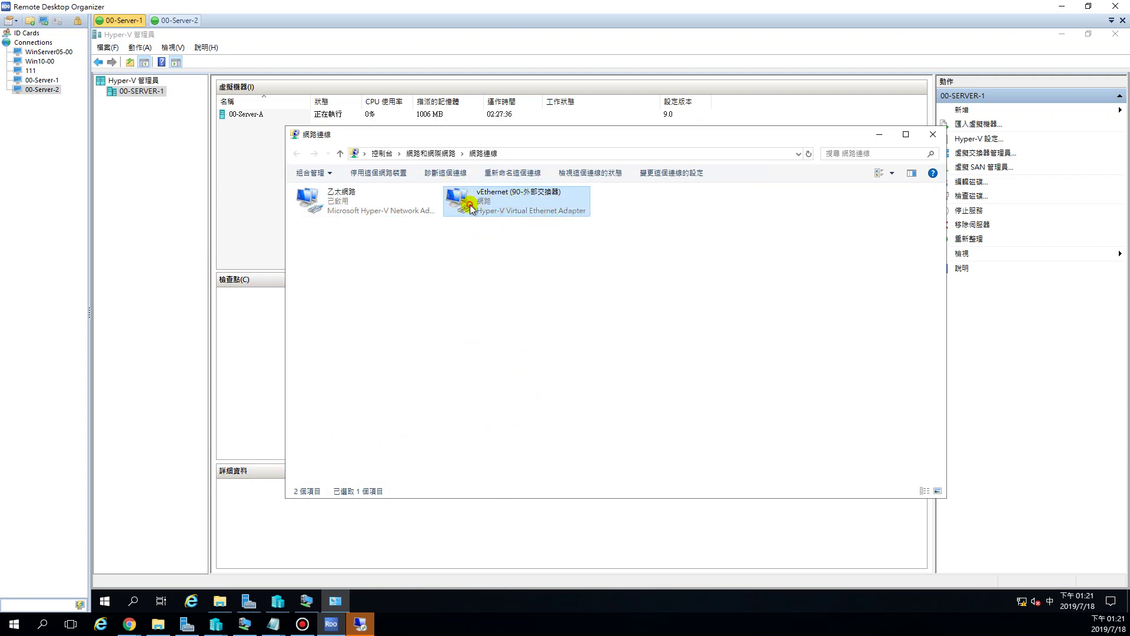
{"action": "right_click", "coordinate": [471, 207]}
{"action": "left_click", "coordinate": [513, 318]}
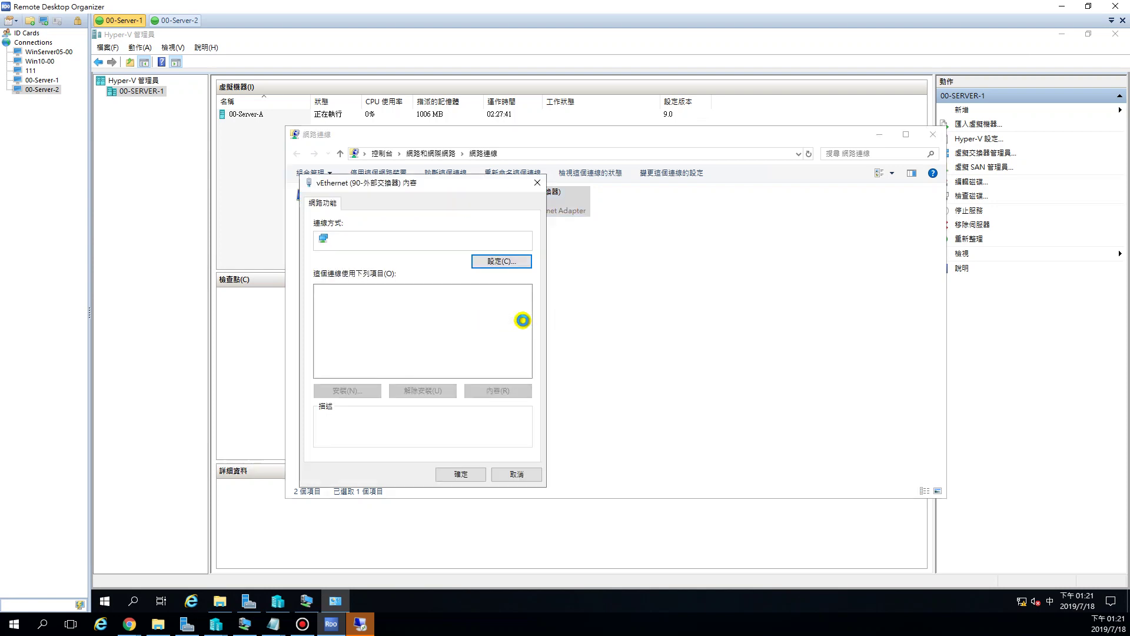
{"action": "double_click", "coordinate": [436, 326]}
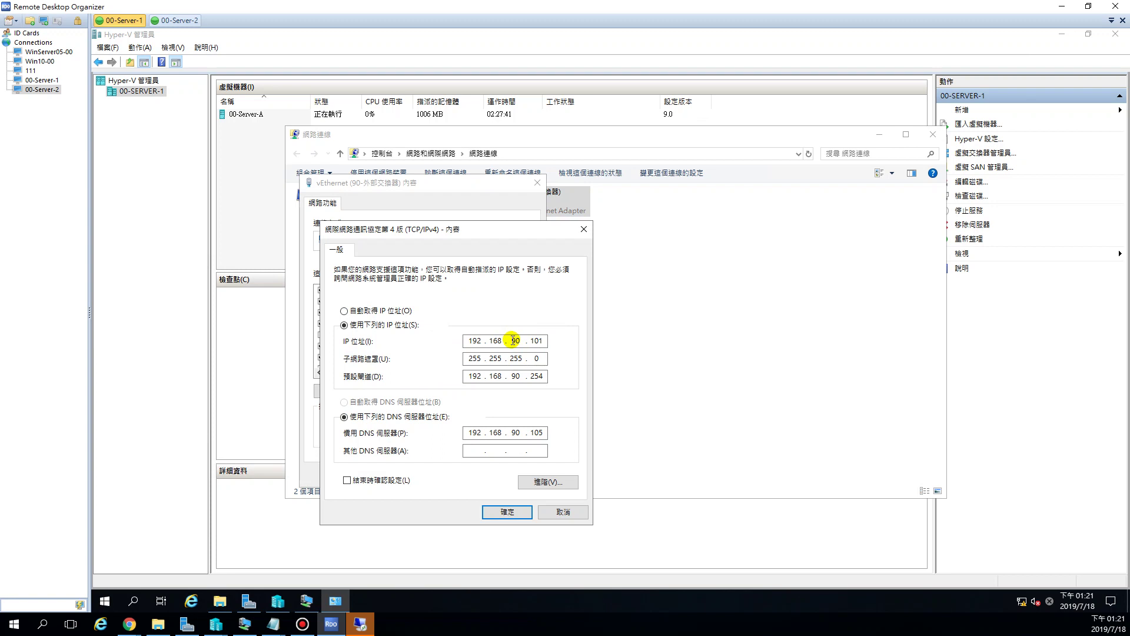
{"action": "left_click", "coordinate": [582, 230]}
{"action": "left_click", "coordinate": [537, 183]}
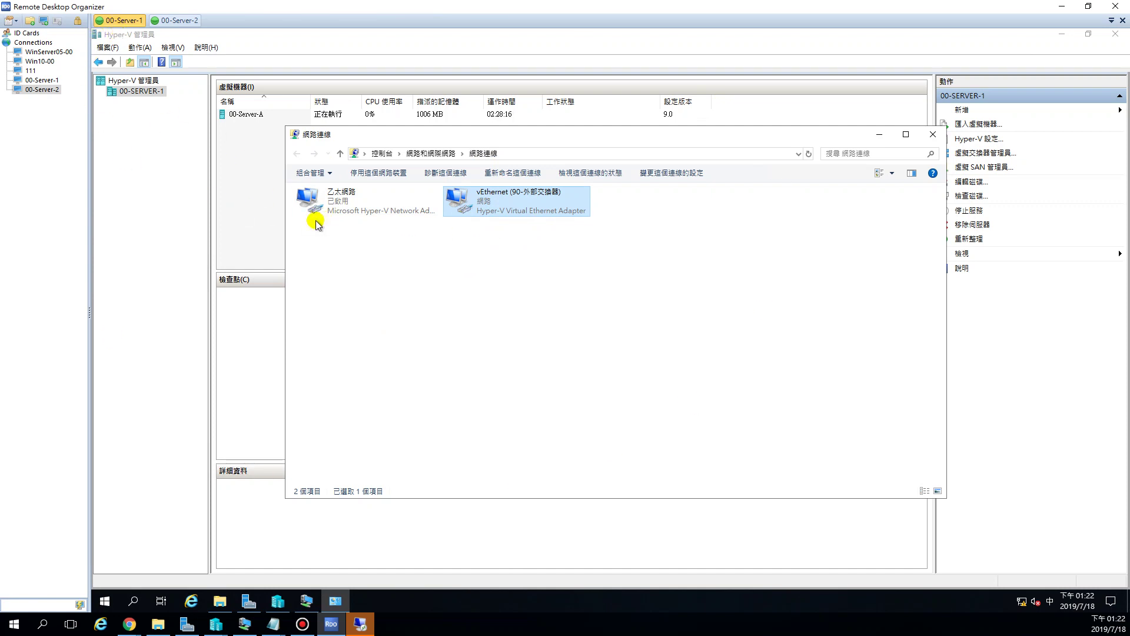
{"action": "left_click", "coordinate": [933, 135]}
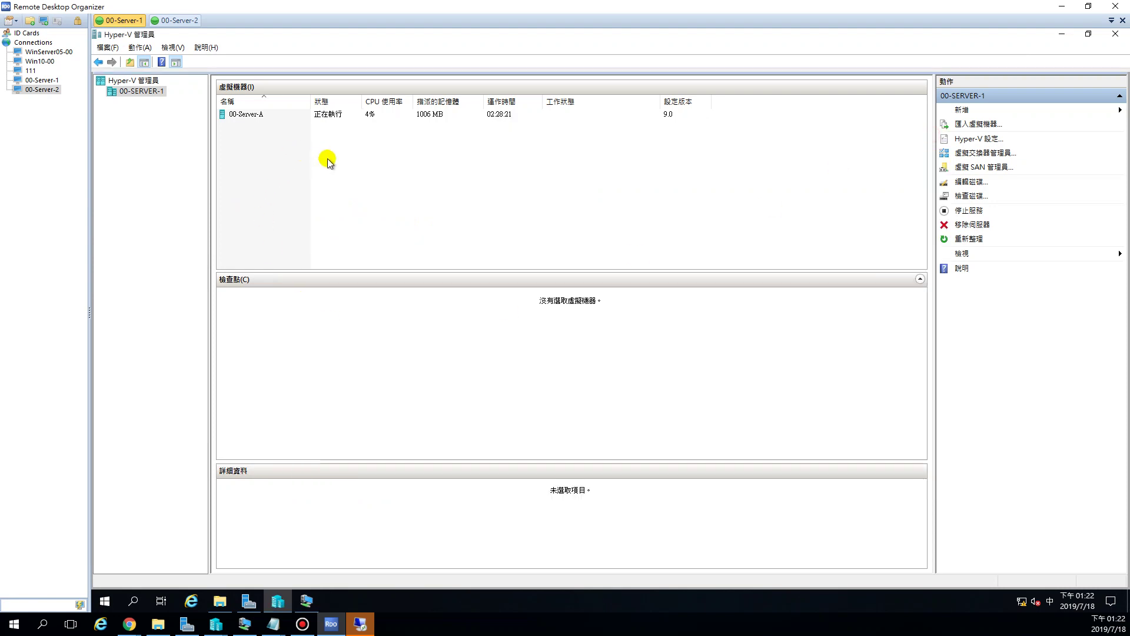
Step: Select the virtual machine 00-Server-A in Hyper-V Manager and bring up its virtual machine connection window
{"action": "left_click", "coordinate": [246, 115]}
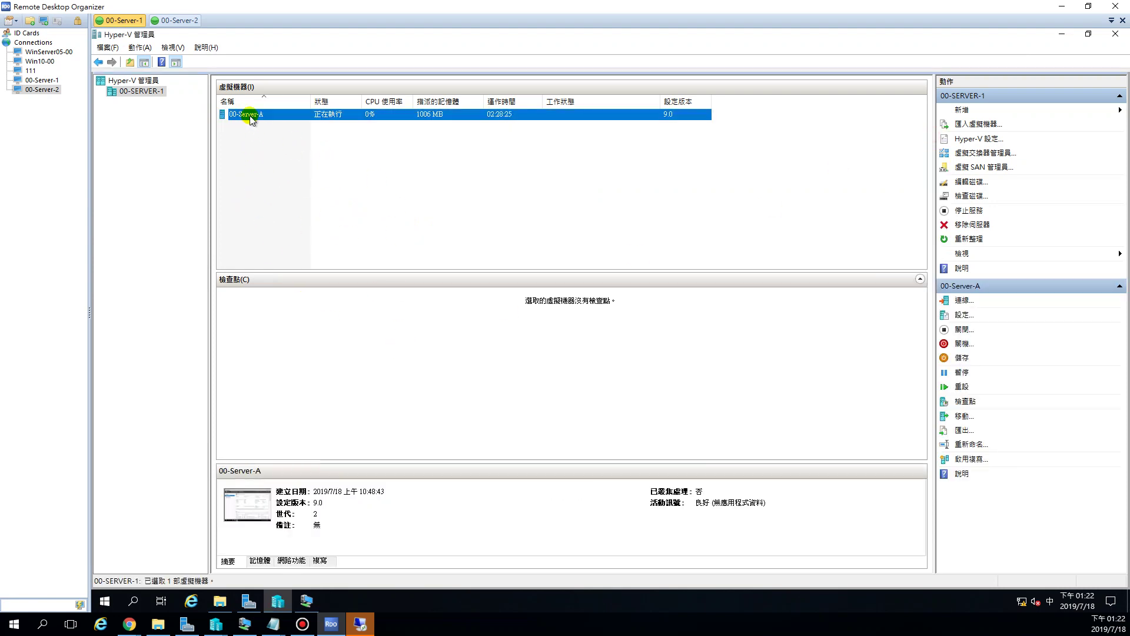
{"action": "left_click", "coordinate": [306, 601]}
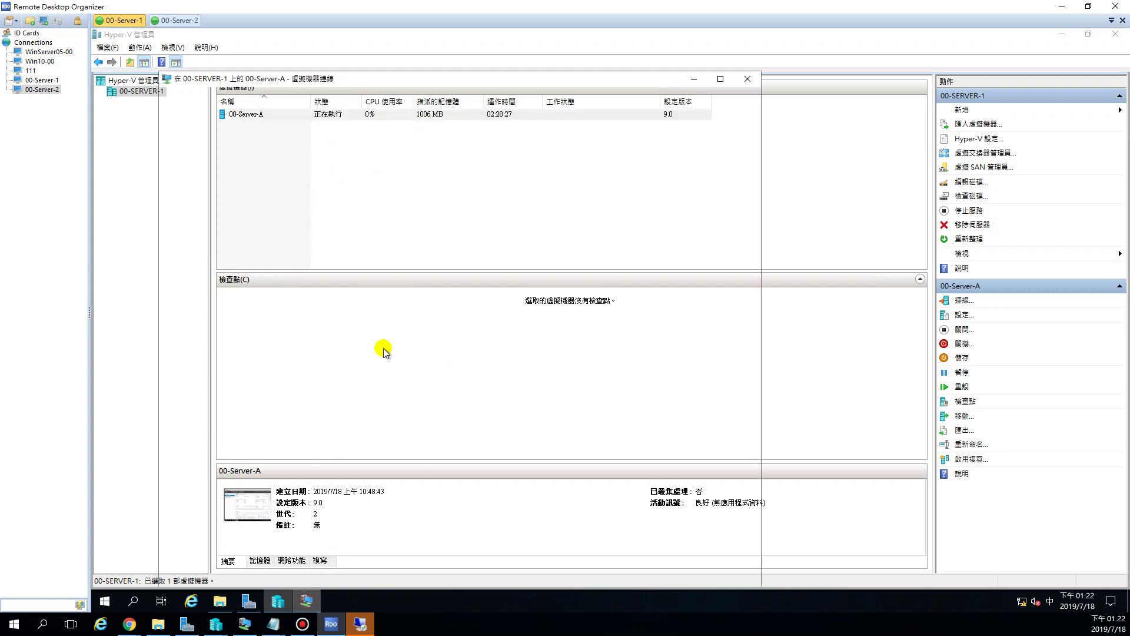
Step: Open the settings of virtual machine 00-Server-A and set its DVD drive (DVD 光碟機) media to none (無)
{"action": "left_click_drag", "start_coordinate": [330, 78], "coordinate": [456, 51]}
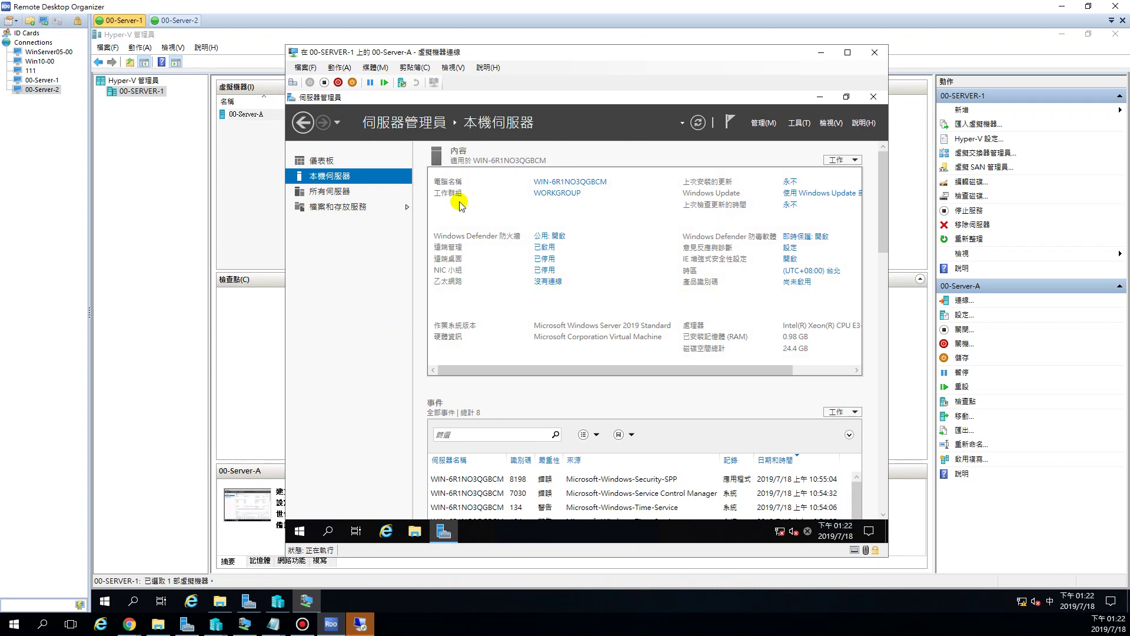
{"action": "left_click", "coordinate": [305, 68]}
{"action": "left_click", "coordinate": [321, 82]}
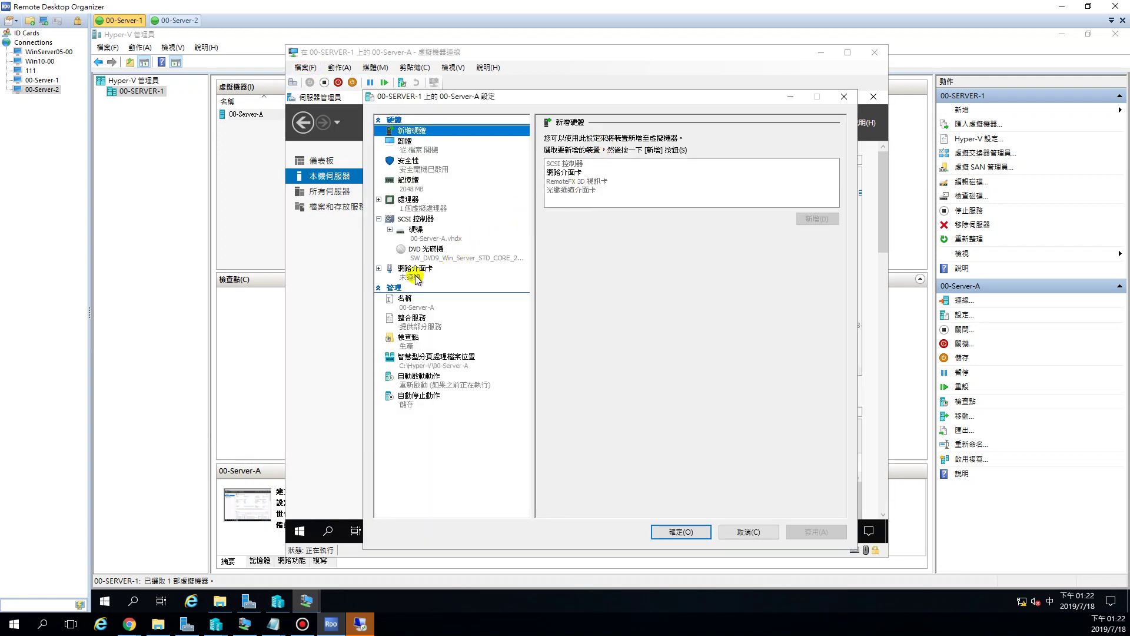
{"action": "left_click", "coordinate": [416, 275]}
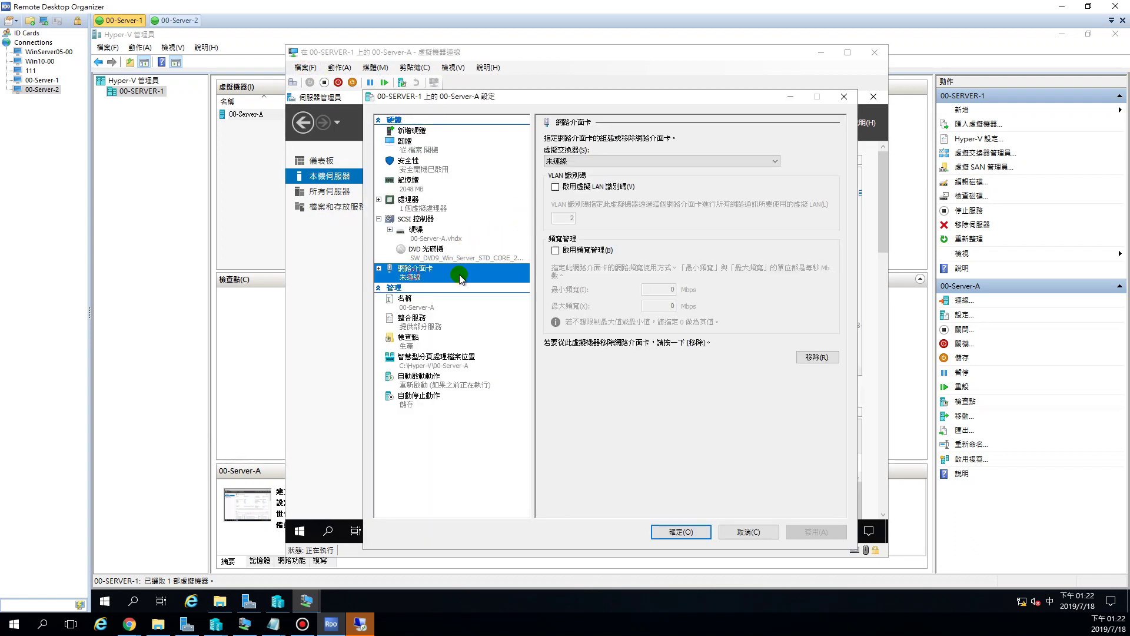
{"action": "left_click", "coordinate": [429, 249]}
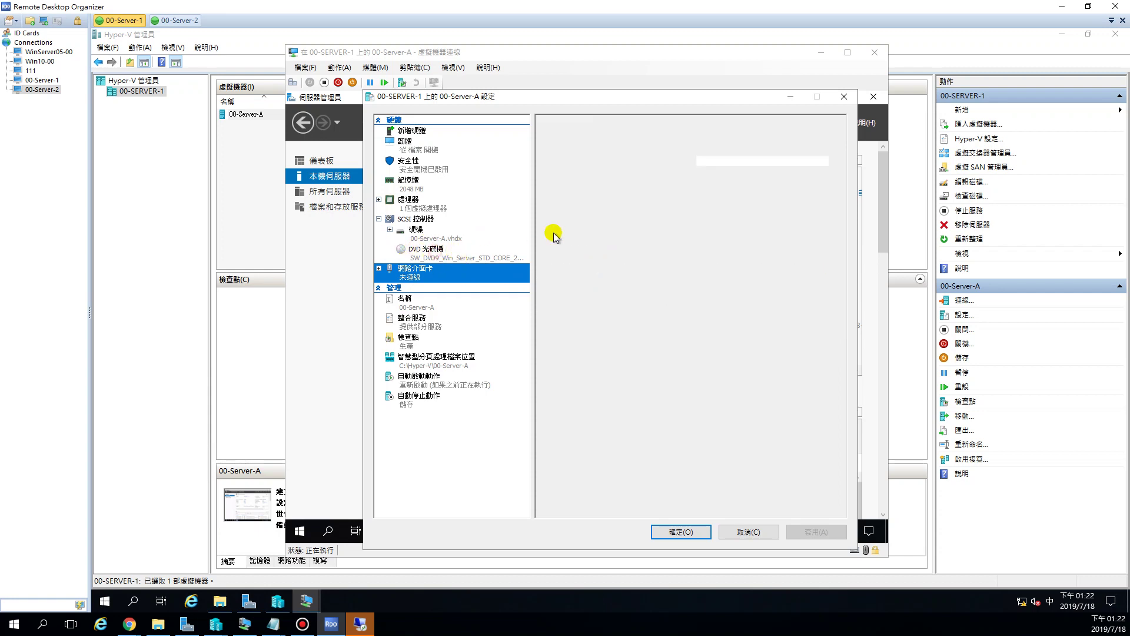
{"action": "left_click", "coordinate": [555, 199]}
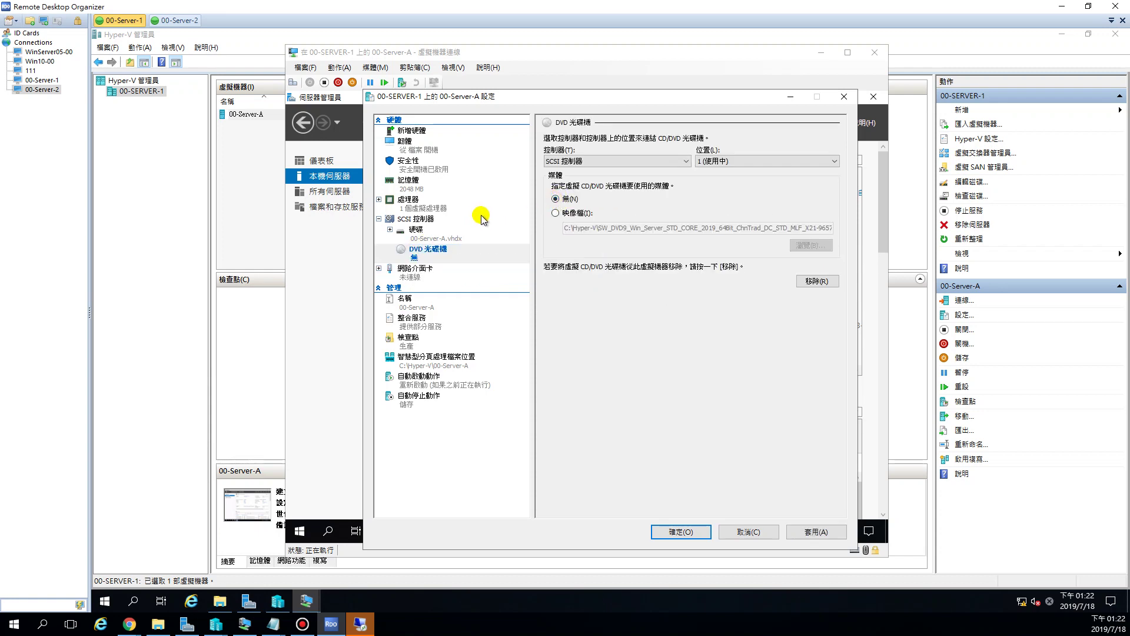
Step: Connect 00-Server-A's network adapter (網路介面卡) to the virtual switch 90-外部交換器 and save the virtual machine's settings
{"action": "left_click", "coordinate": [418, 273]}
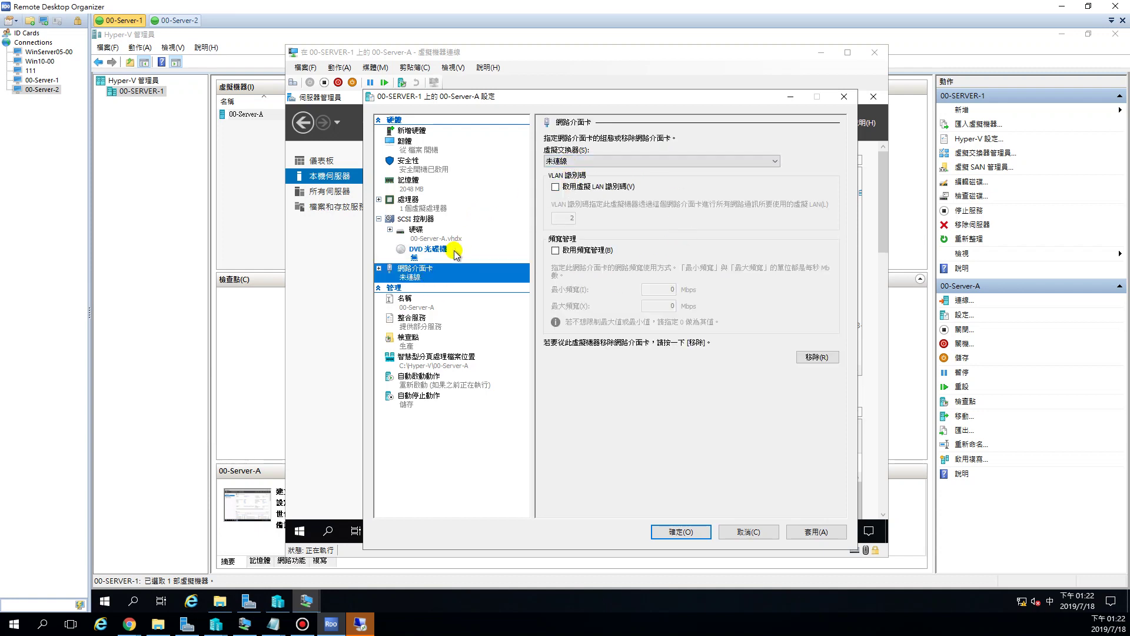
{"action": "left_click", "coordinate": [599, 161]}
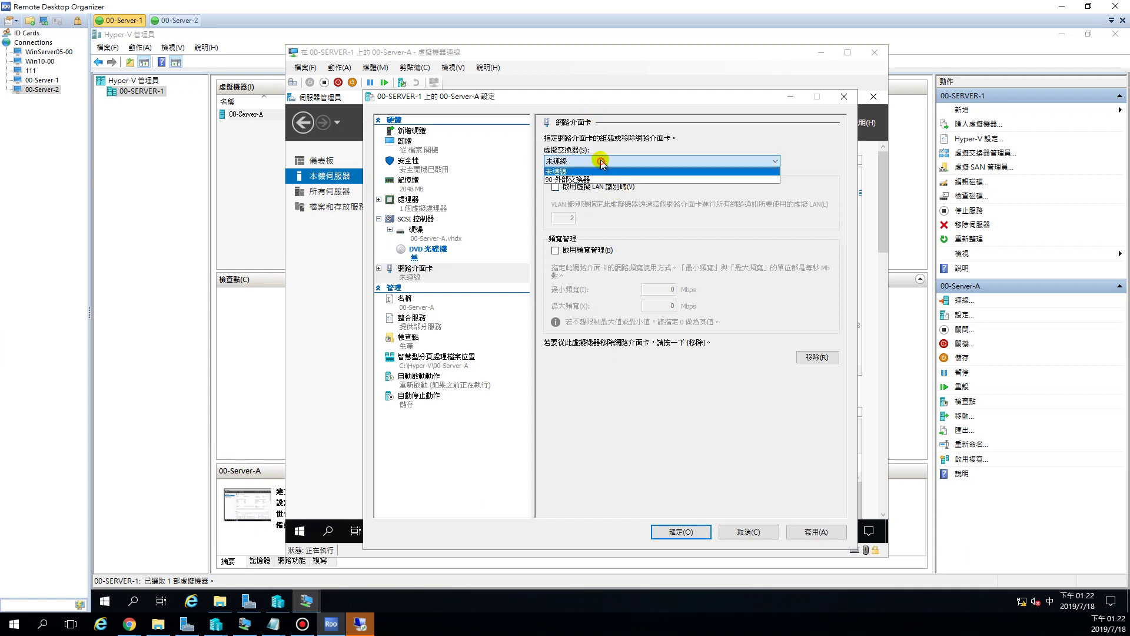
{"action": "left_click", "coordinate": [560, 179]}
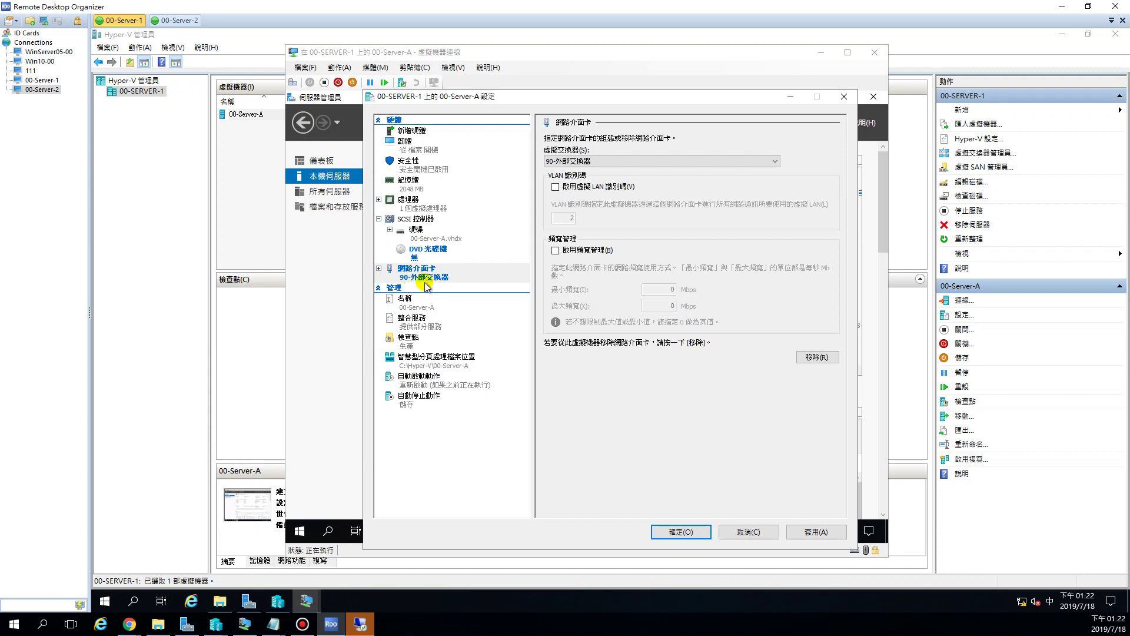
{"action": "left_click", "coordinate": [679, 532]}
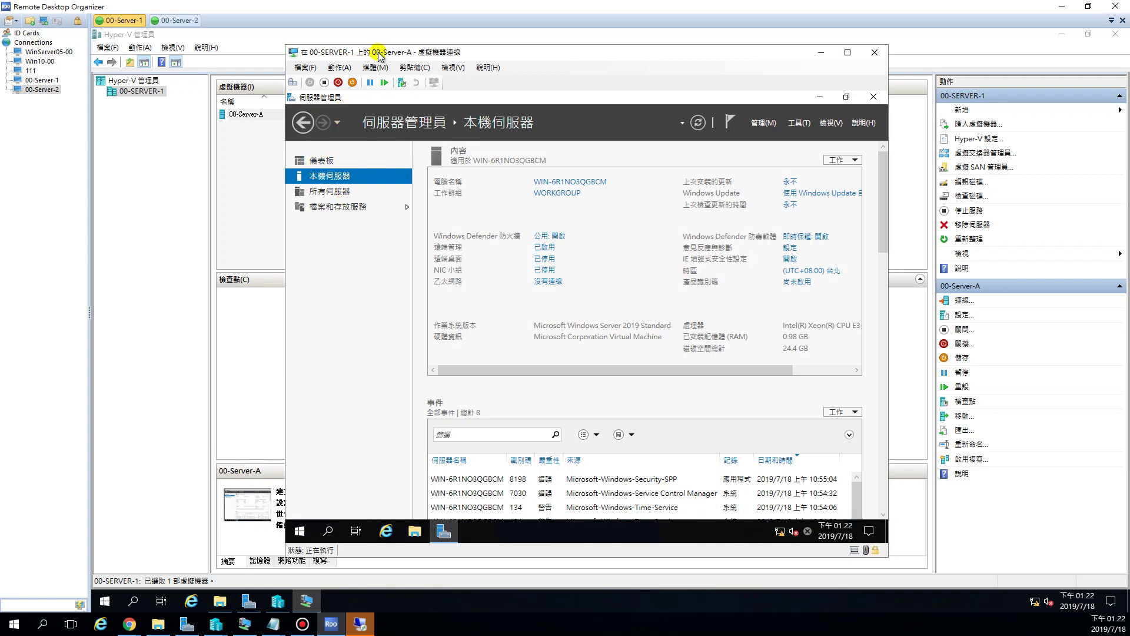
Step: Set 00-Server-A's Ethernet adapter (乙太網路) to static IPv4 address 192.168.90.103, subnet mask 255.255.255.0, gateway 192.168.90.254 and preferred DNS server 1.1.1.1
{"action": "left_click_drag", "start_coordinate": [380, 54], "coordinate": [346, 47]}
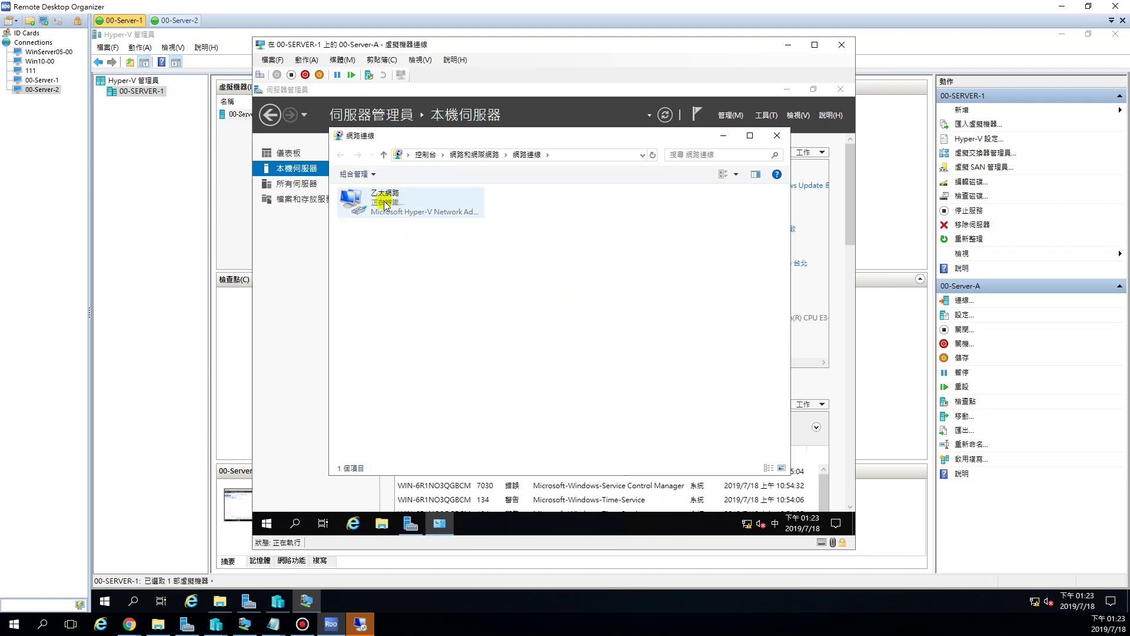
{"action": "right_click", "coordinate": [384, 203]}
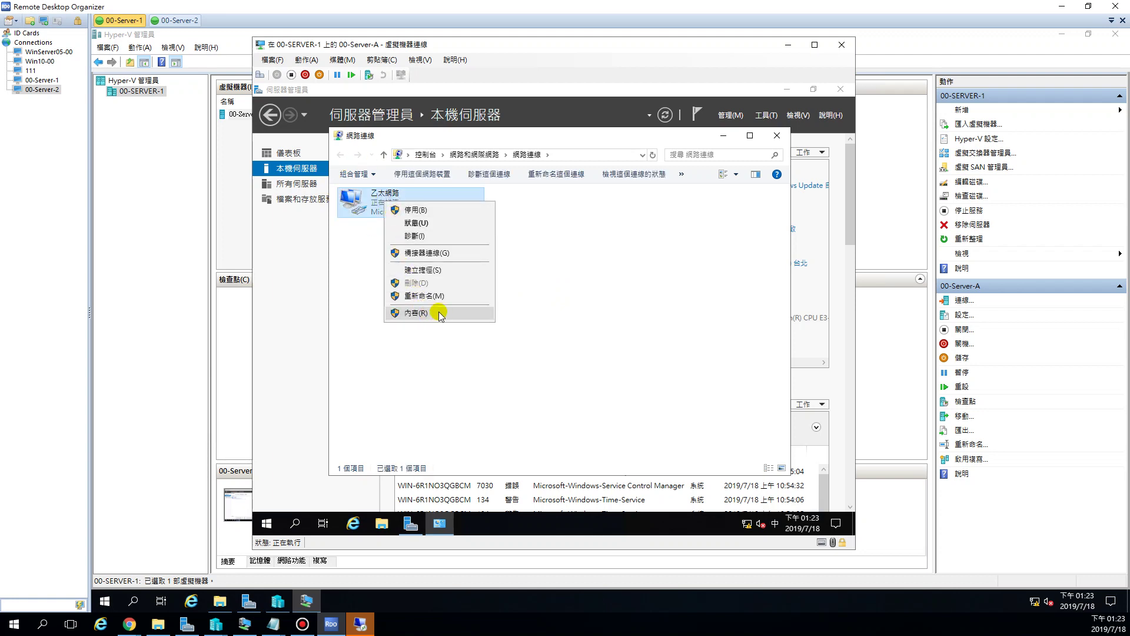
{"action": "left_click", "coordinate": [441, 313]}
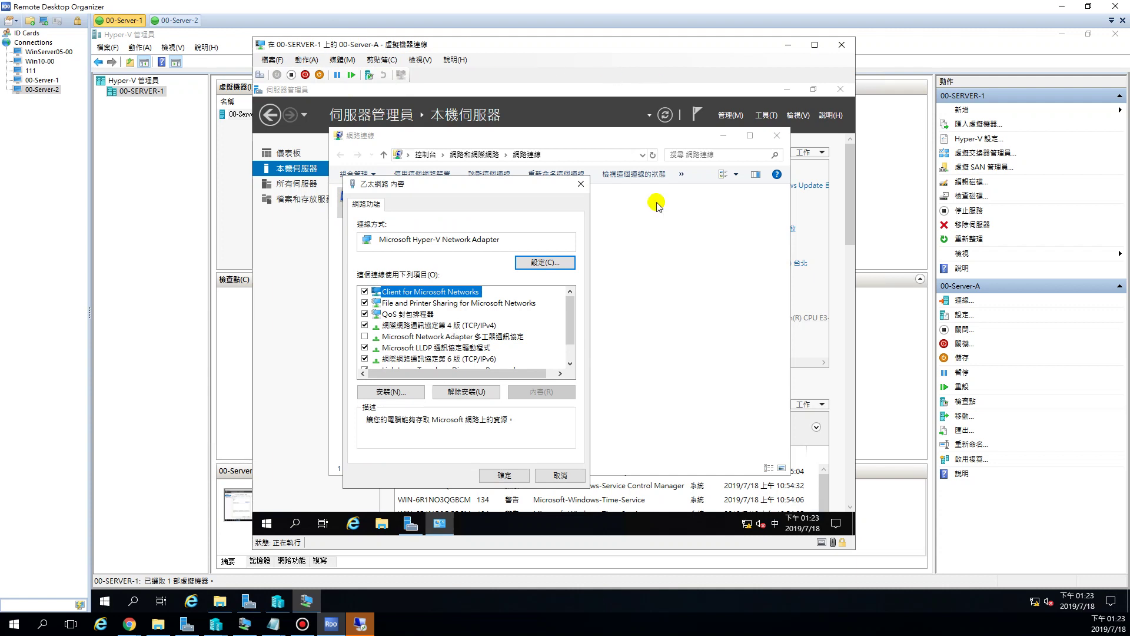
{"action": "left_click_drag", "start_coordinate": [493, 45], "coordinate": [446, 83]}
{"action": "left_click", "coordinate": [410, 359]}
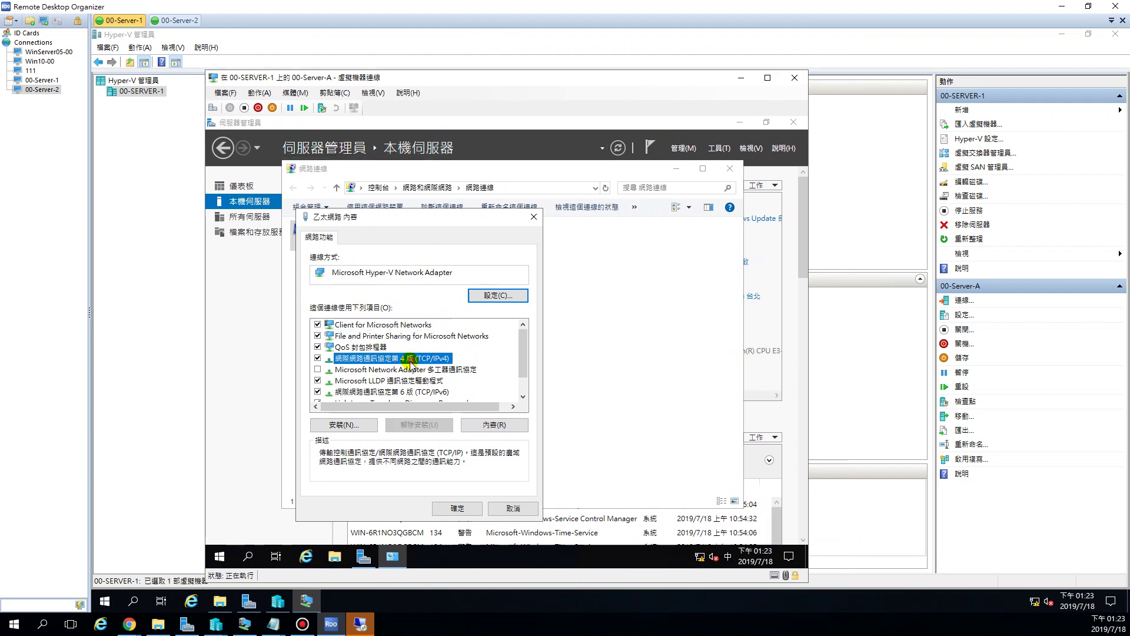
{"action": "left_click", "coordinate": [501, 424]}
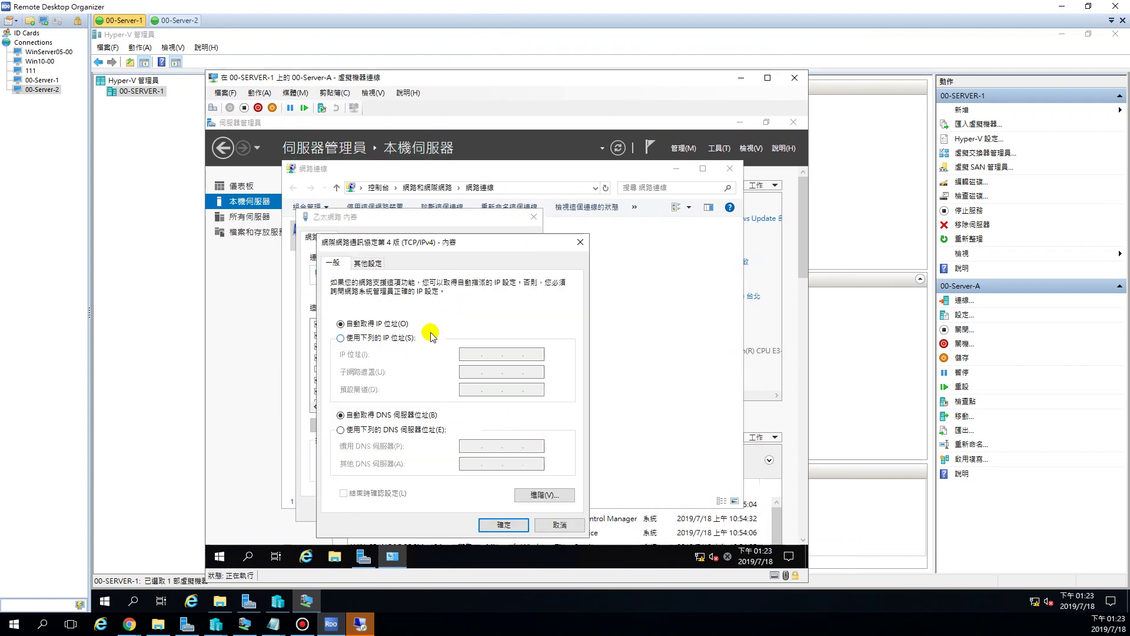
{"action": "left_click_drag", "start_coordinate": [504, 245], "coordinate": [526, 206]}
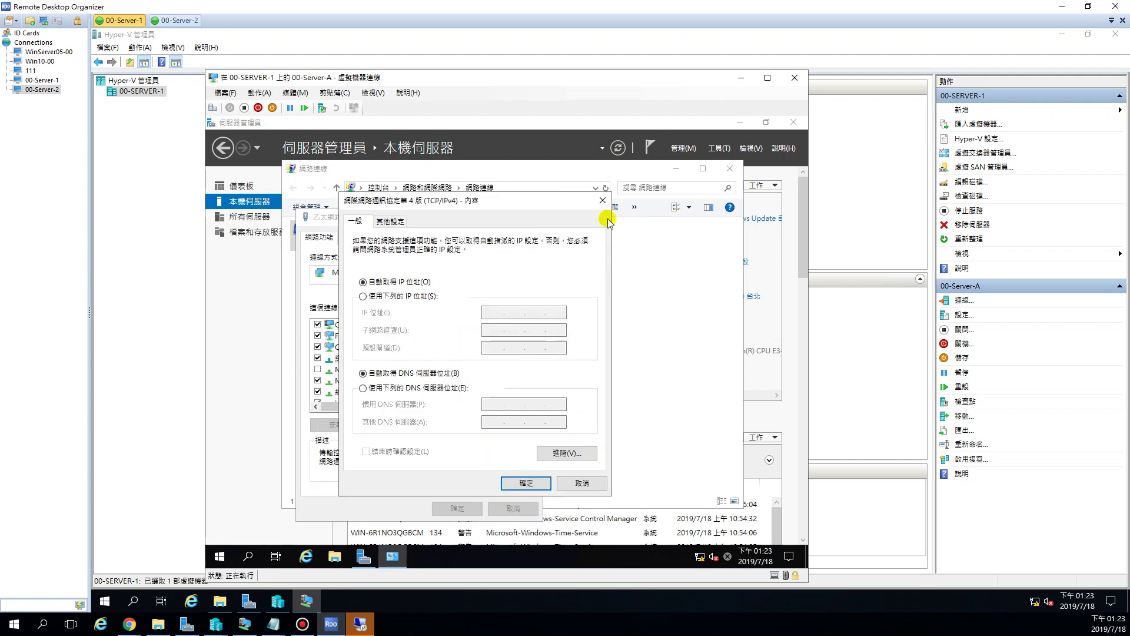
{"action": "left_click", "coordinate": [371, 298]}
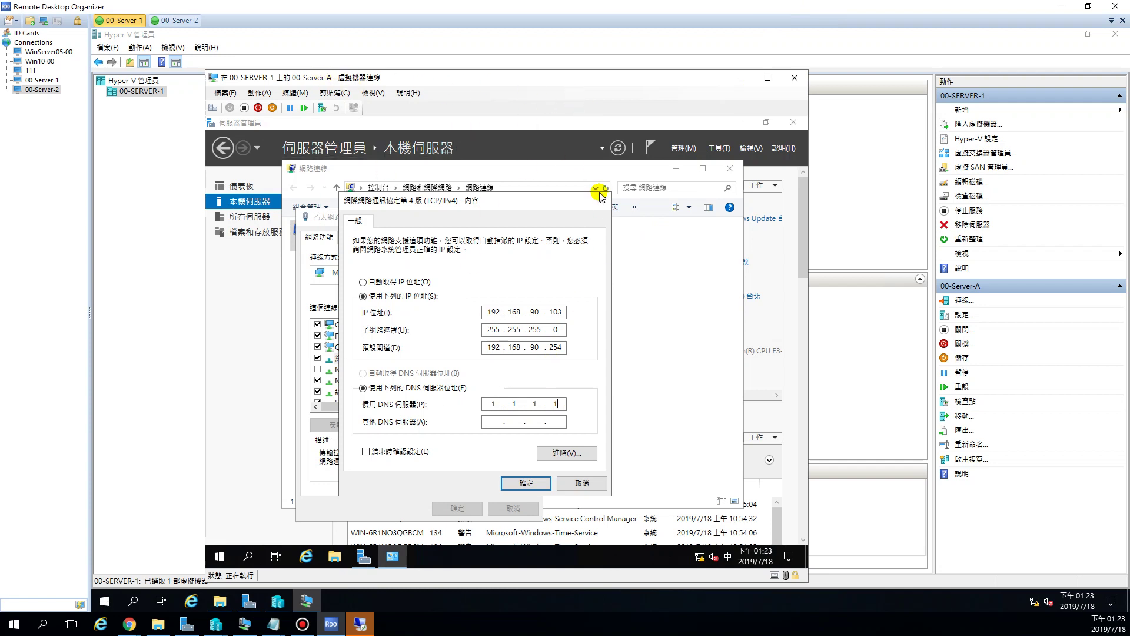
{"action": "left_click", "coordinate": [538, 480]}
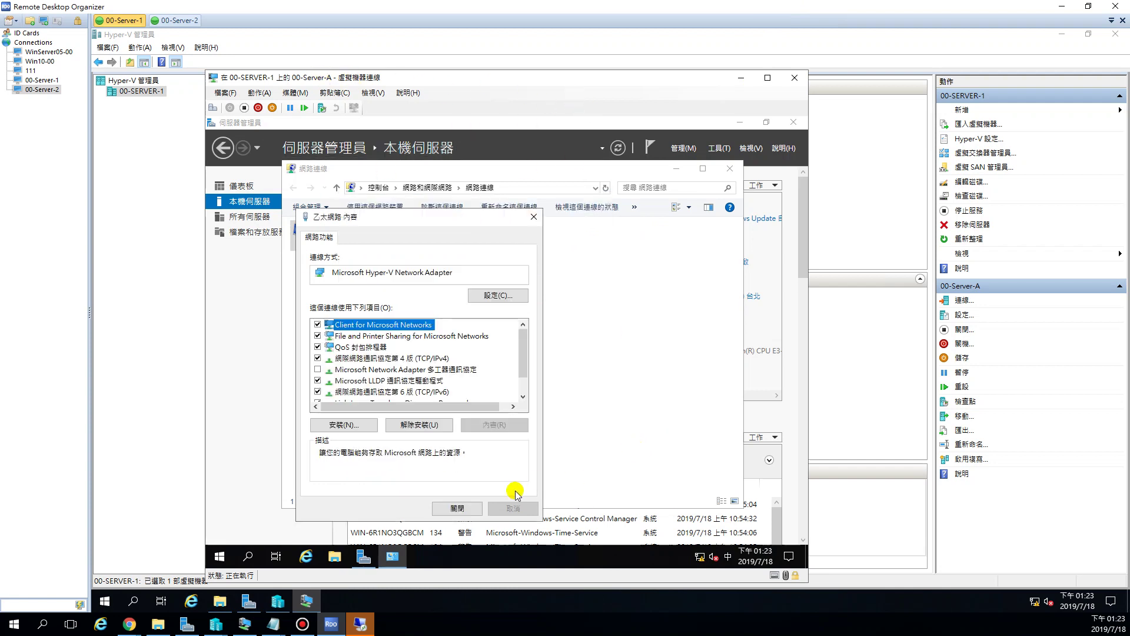
{"action": "left_click", "coordinate": [457, 507]}
Step: Allow 00-Server-A to be discovered by other devices on the network and return to its Server Manager
{"action": "left_click", "coordinate": [607, 418]}
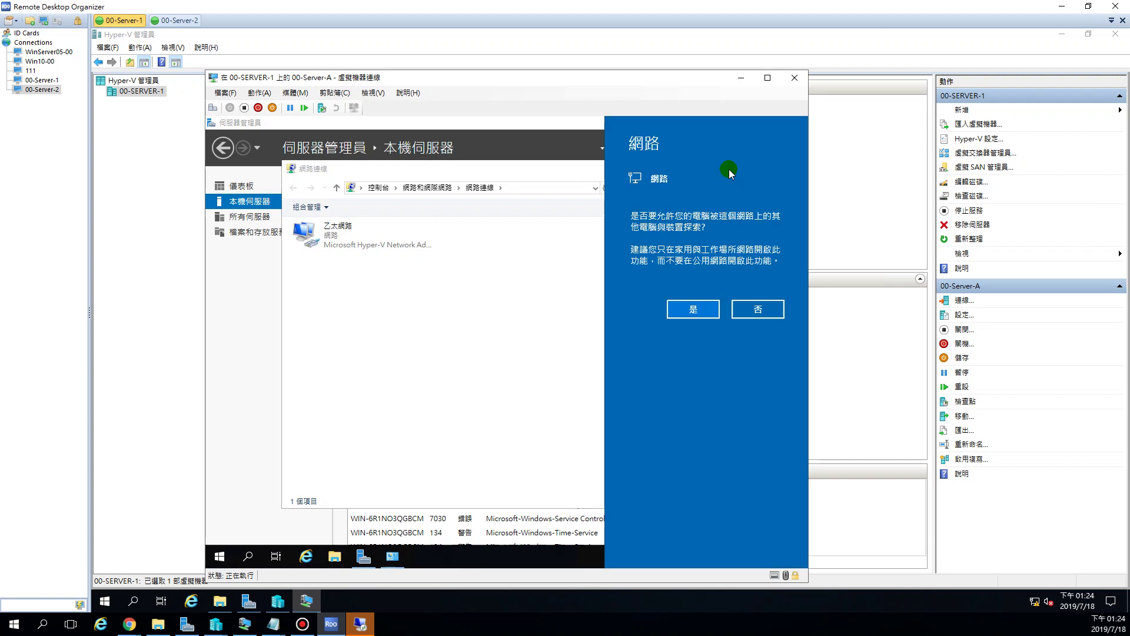
{"action": "left_click", "coordinate": [699, 309]}
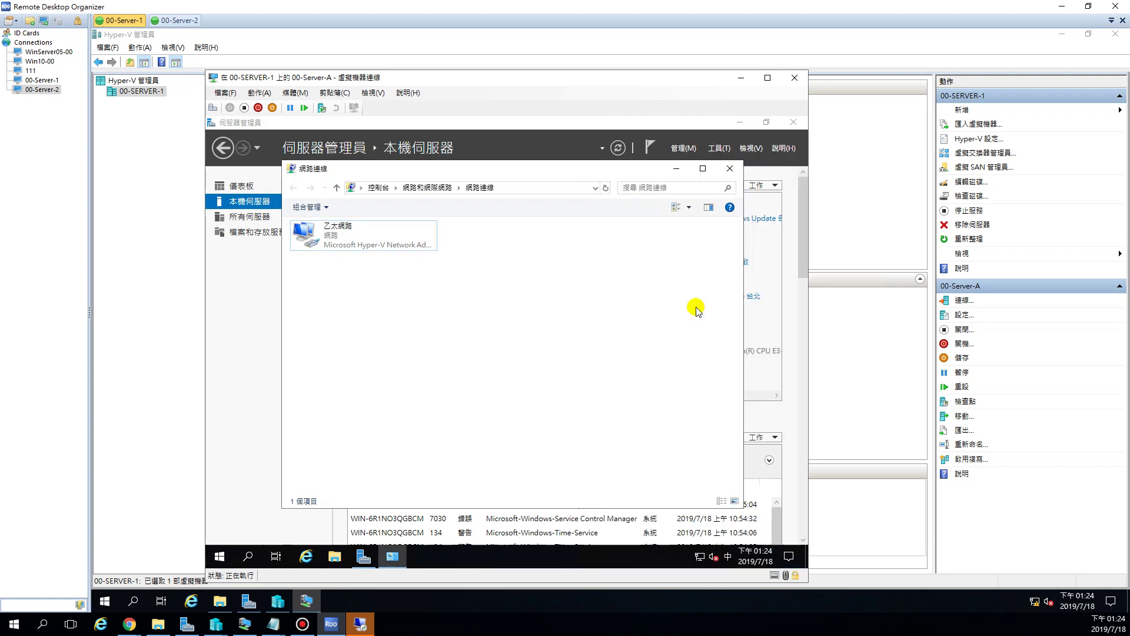
{"action": "left_click", "coordinate": [733, 172]}
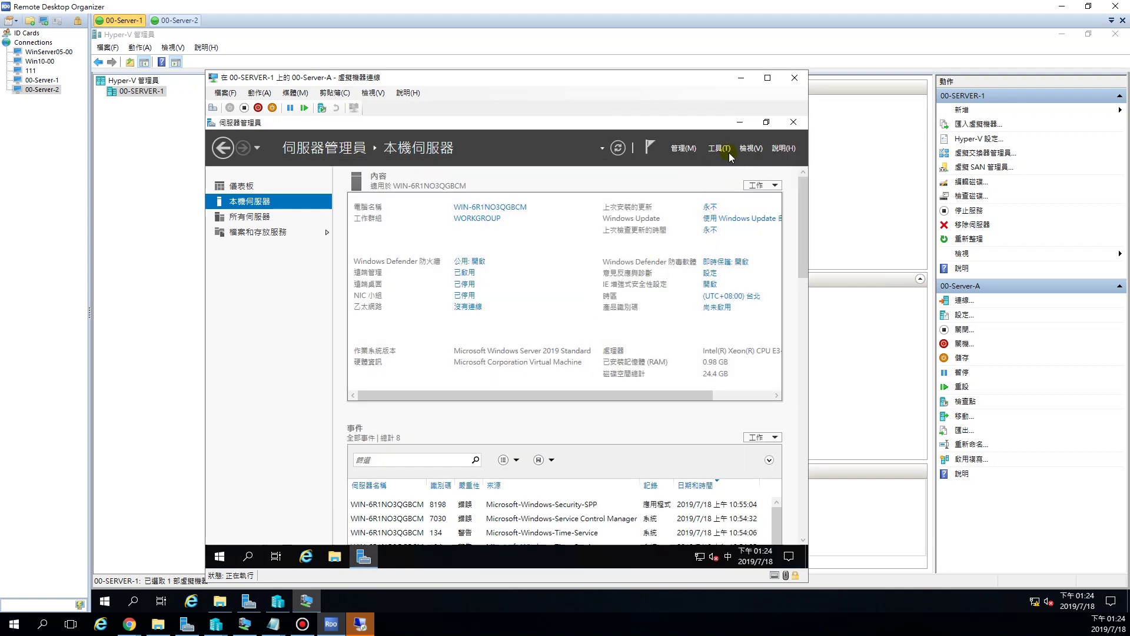
{"action": "left_click", "coordinate": [739, 124]}
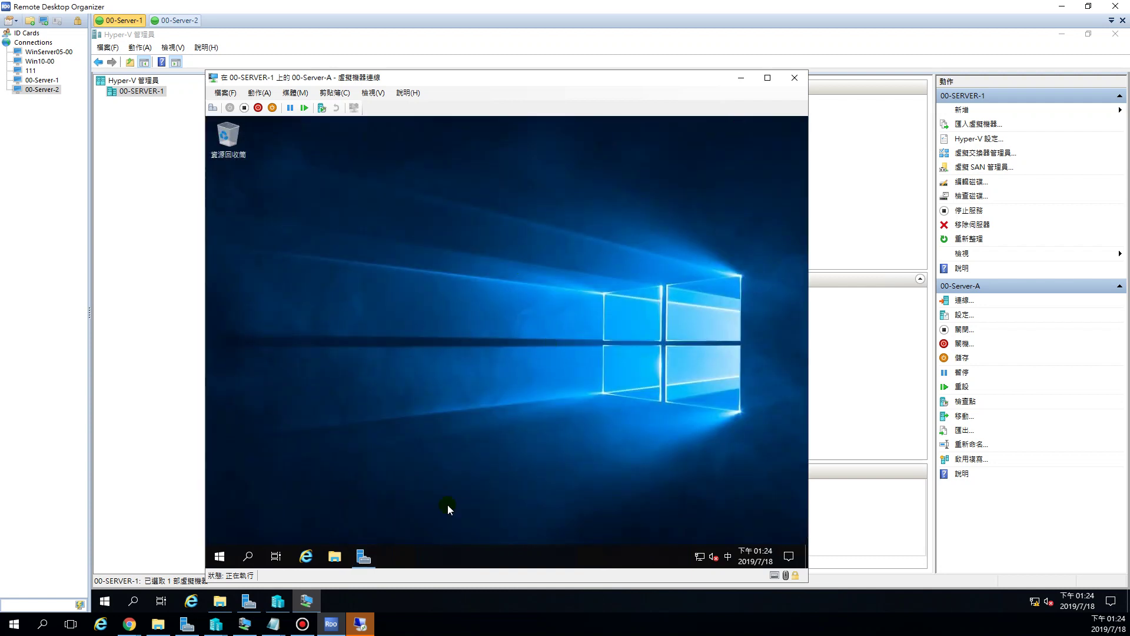
{"action": "left_click", "coordinate": [363, 556]}
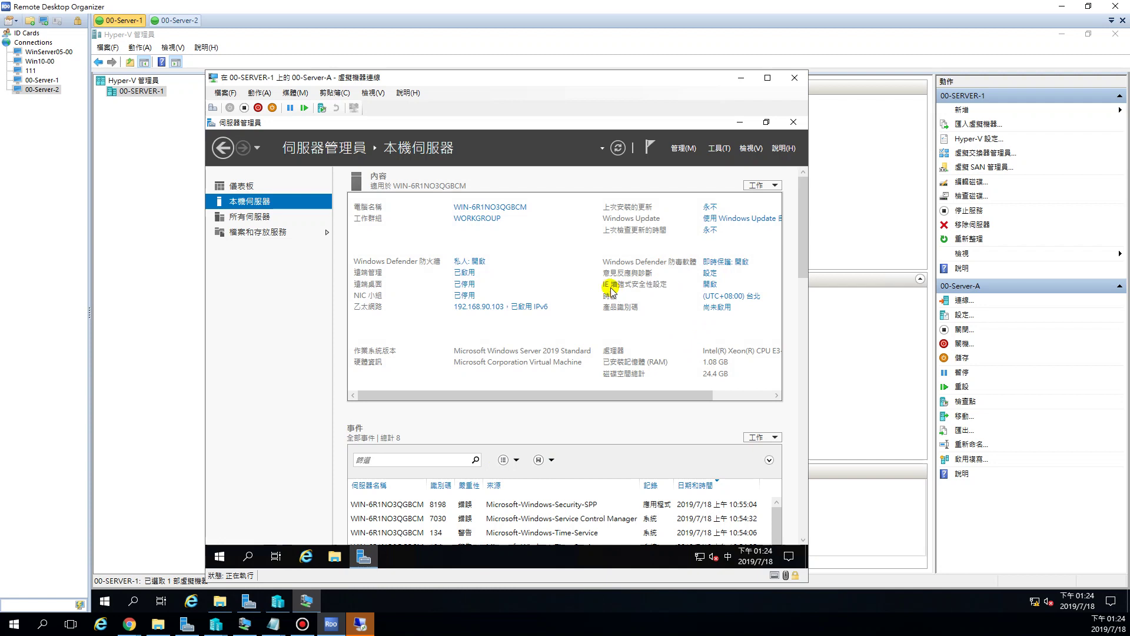
Step: Turn off Internet Explorer Enhanced Security Configuration (IE 增強式安全性設定) for administrators in 00-Server-A
{"action": "left_click", "coordinate": [710, 285]}
{"action": "left_click", "coordinate": [418, 317]}
{"action": "left_click", "coordinate": [558, 474]}
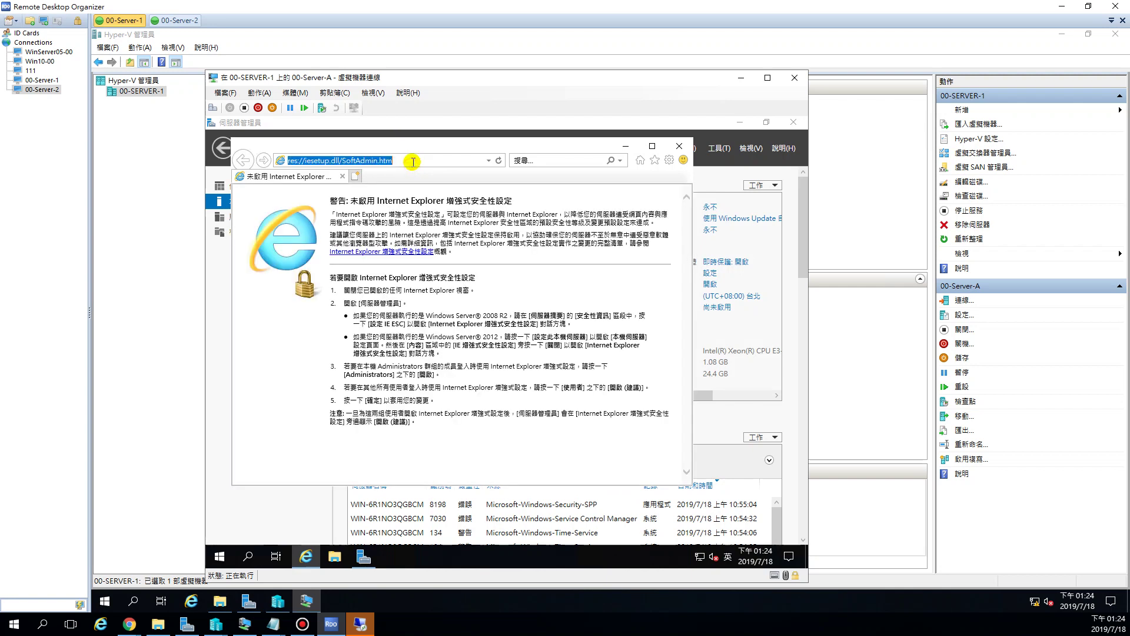
{"action": "type", "text": "www.google.com.tw"}
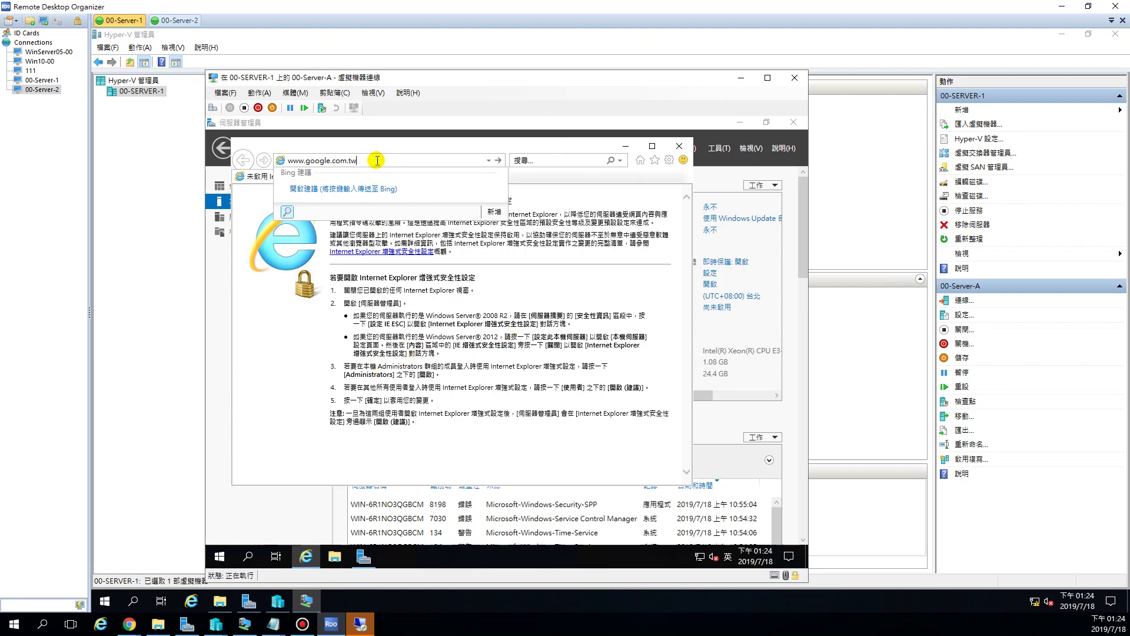
{"action": "key", "text": "Return"}
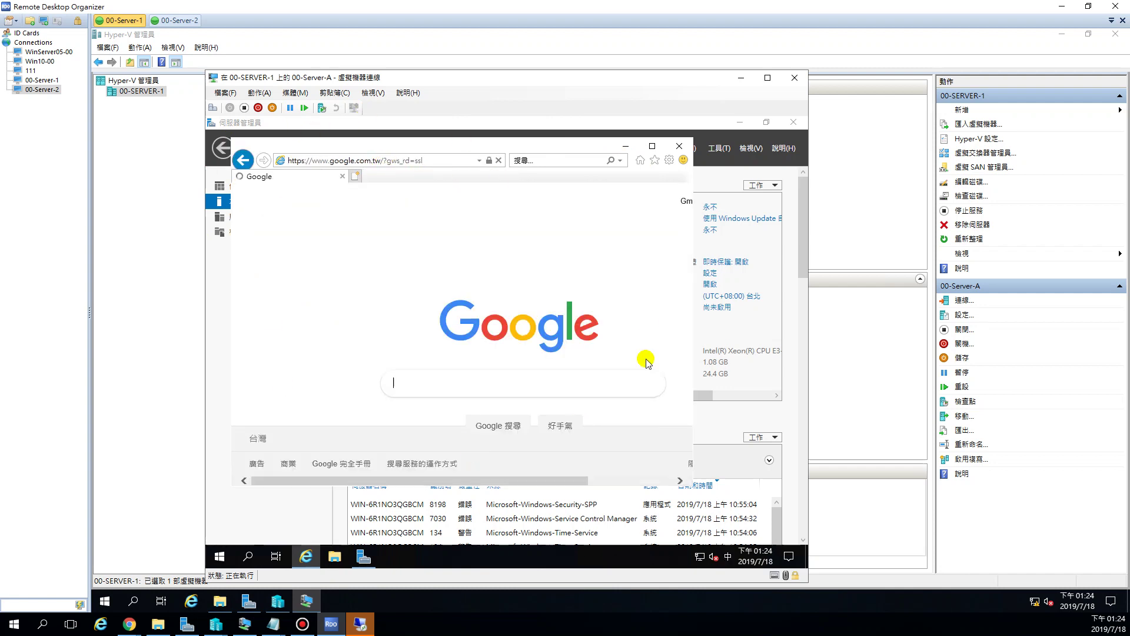
{"action": "left_click", "coordinate": [652, 146]}
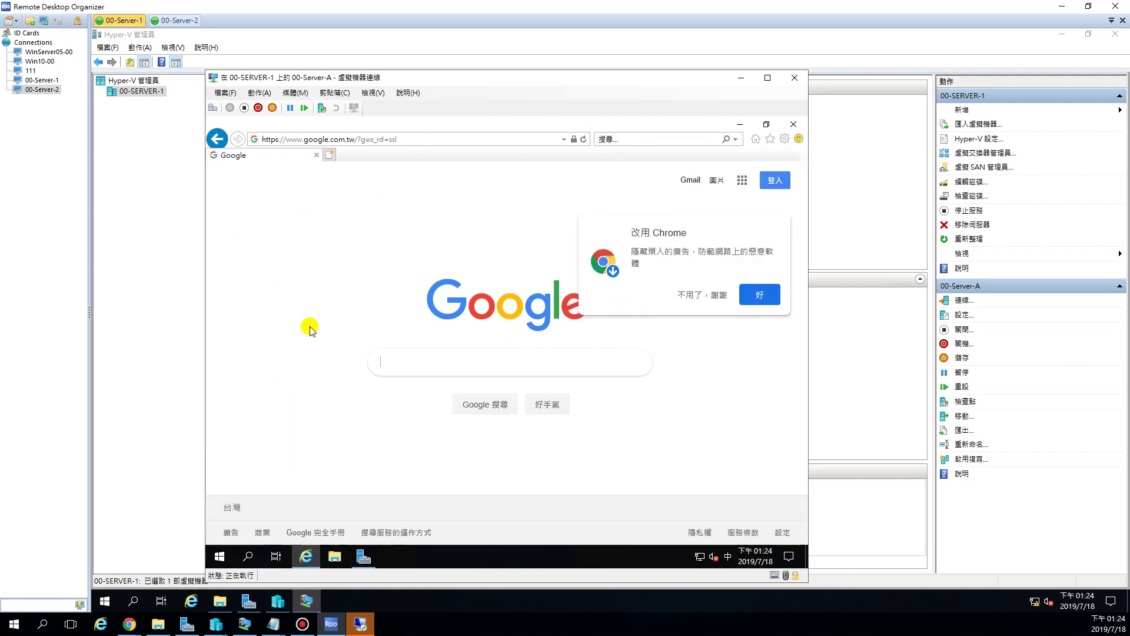
{"action": "left_click_drag", "start_coordinate": [442, 74], "coordinate": [400, 68]}
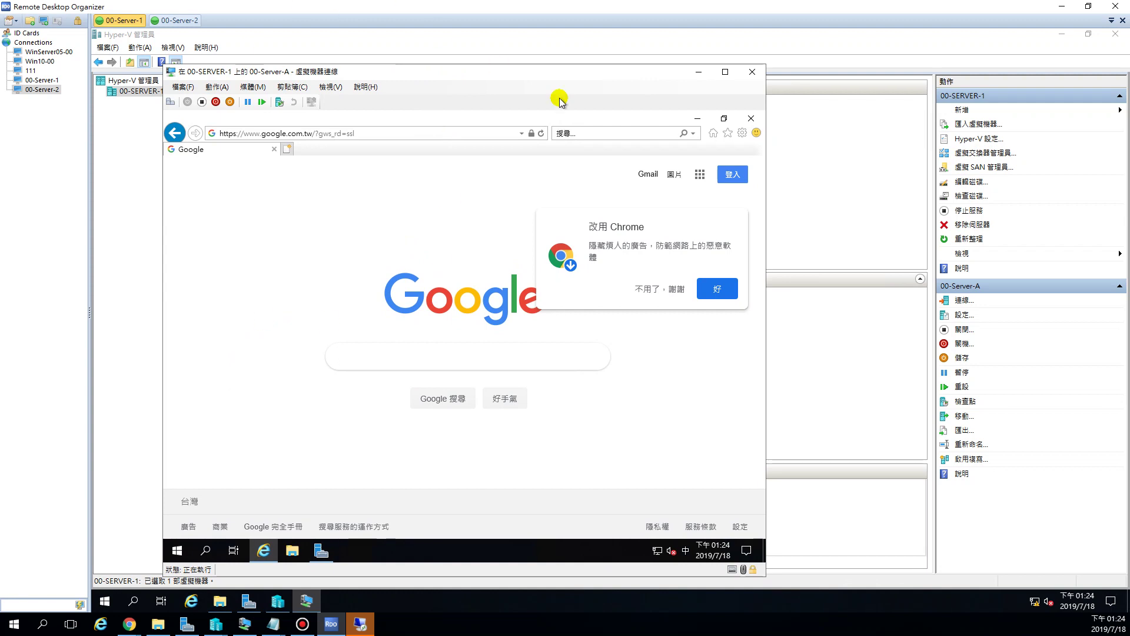
{"action": "left_click", "coordinate": [702, 72]}
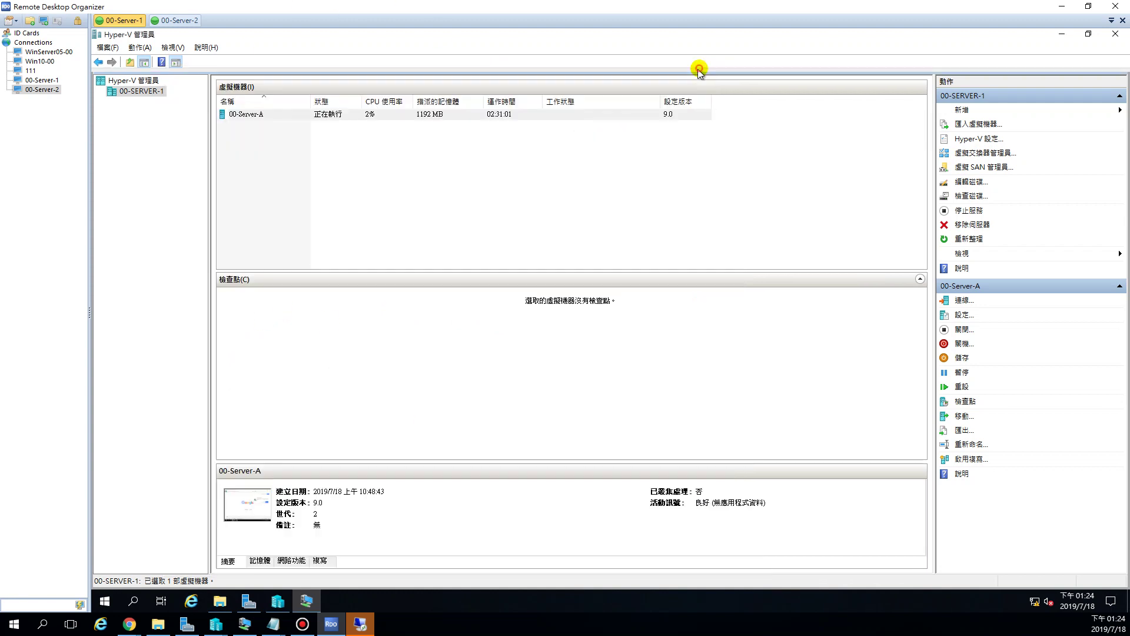
Step: Examine 00-Server-1's network connections from its Server Manager, minimize them, and bring back the 00-Server-A connection window
{"action": "left_click", "coordinate": [256, 114]}
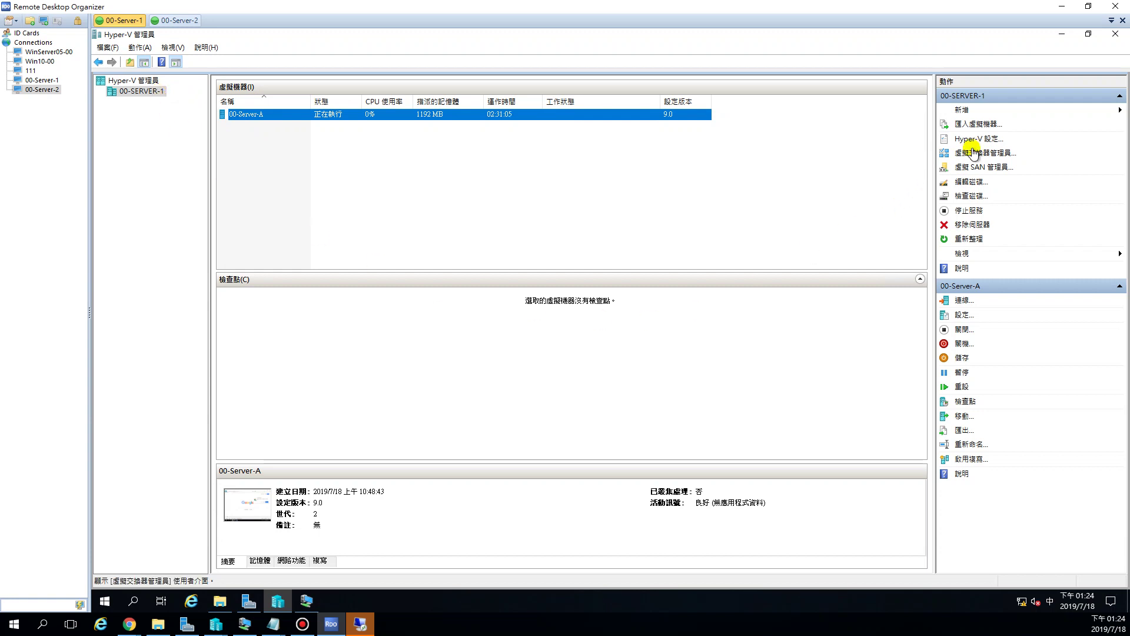
{"action": "left_click", "coordinate": [280, 604]}
{"action": "left_click", "coordinate": [250, 600]}
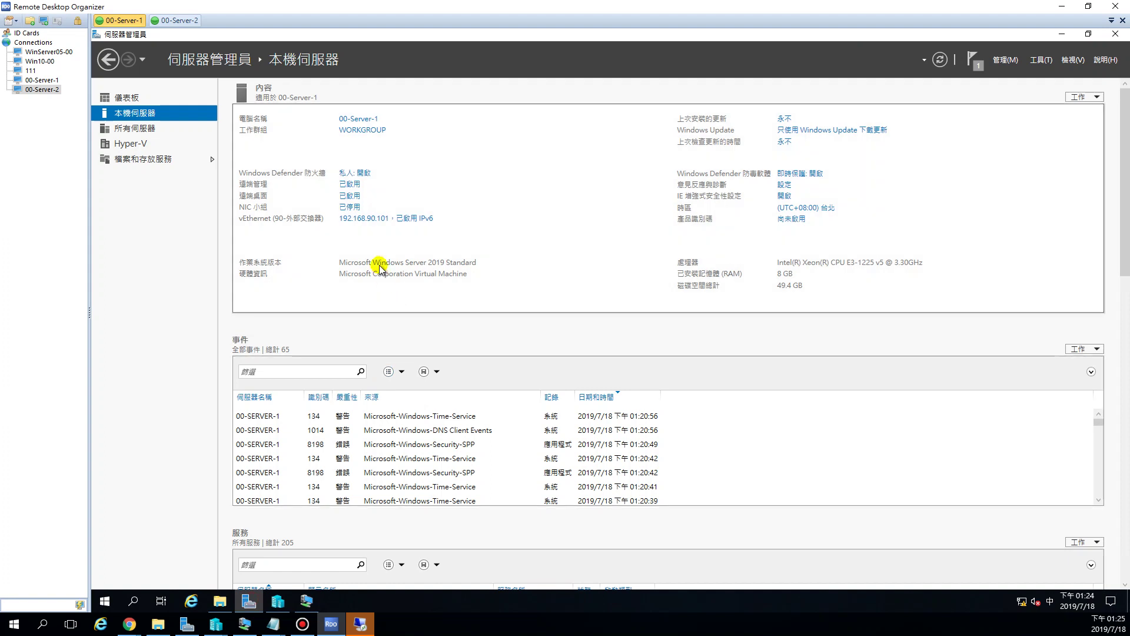
{"action": "left_click", "coordinate": [386, 219]}
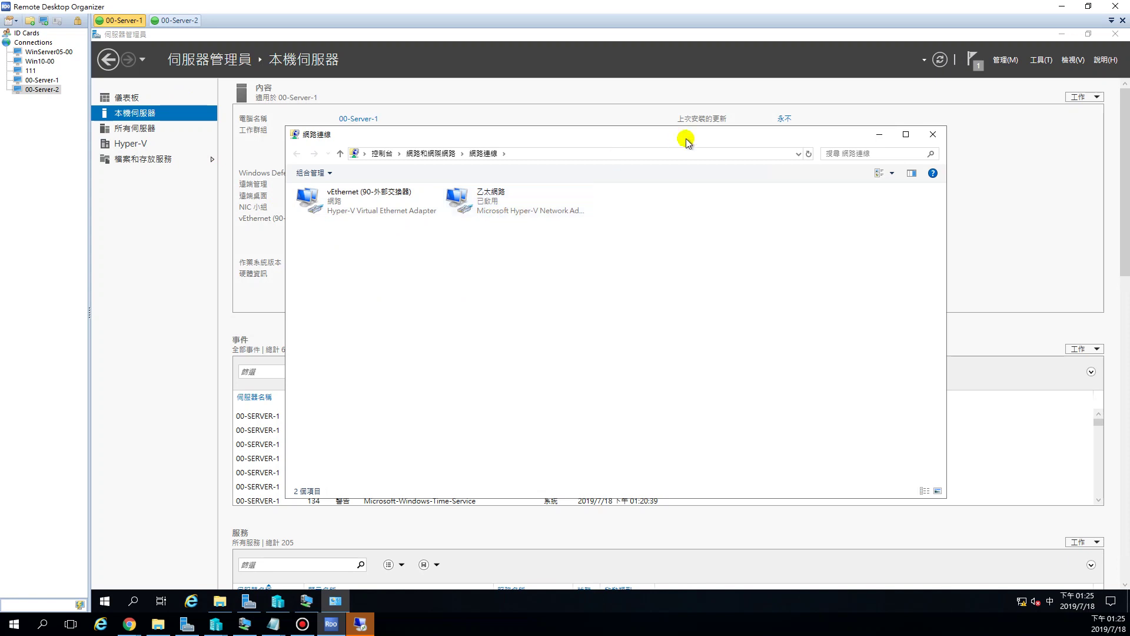
{"action": "left_click", "coordinate": [879, 134]}
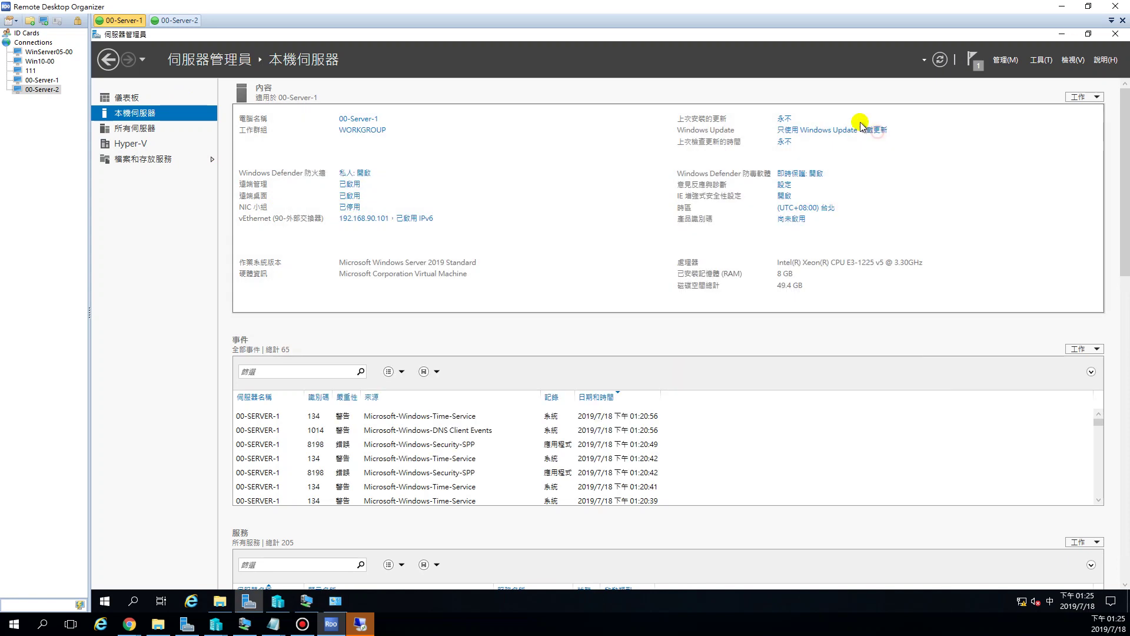
{"action": "left_click", "coordinate": [306, 603]}
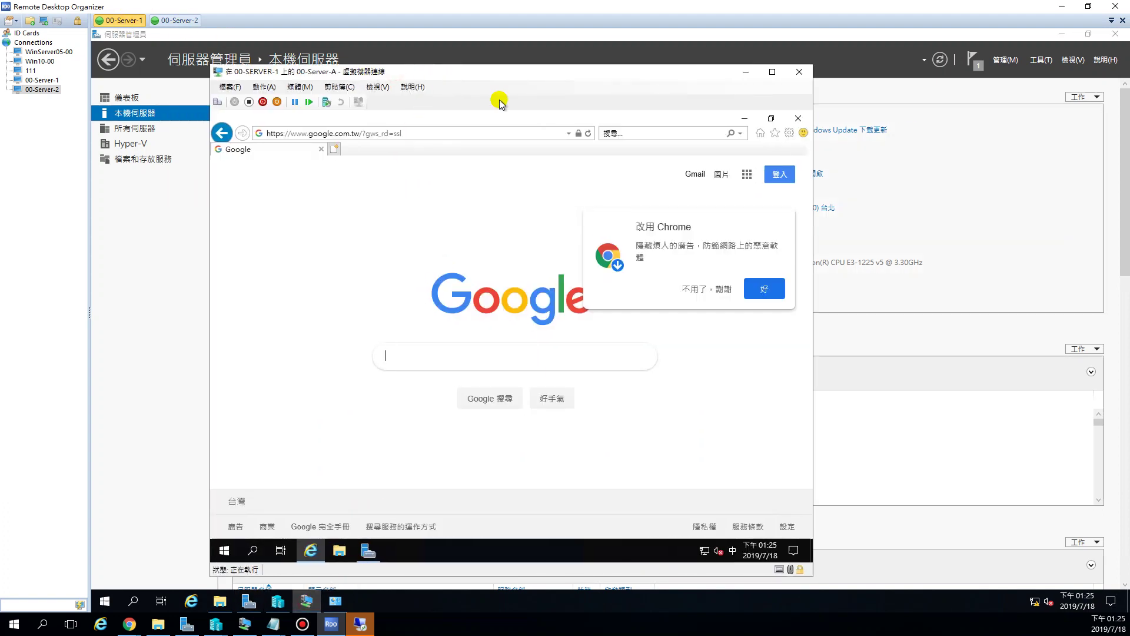
Step: Switch to 00-Server-2, close its smaller duplicate Hyper-V Manager window and bring up the remaining one
{"action": "left_click", "coordinate": [190, 24]}
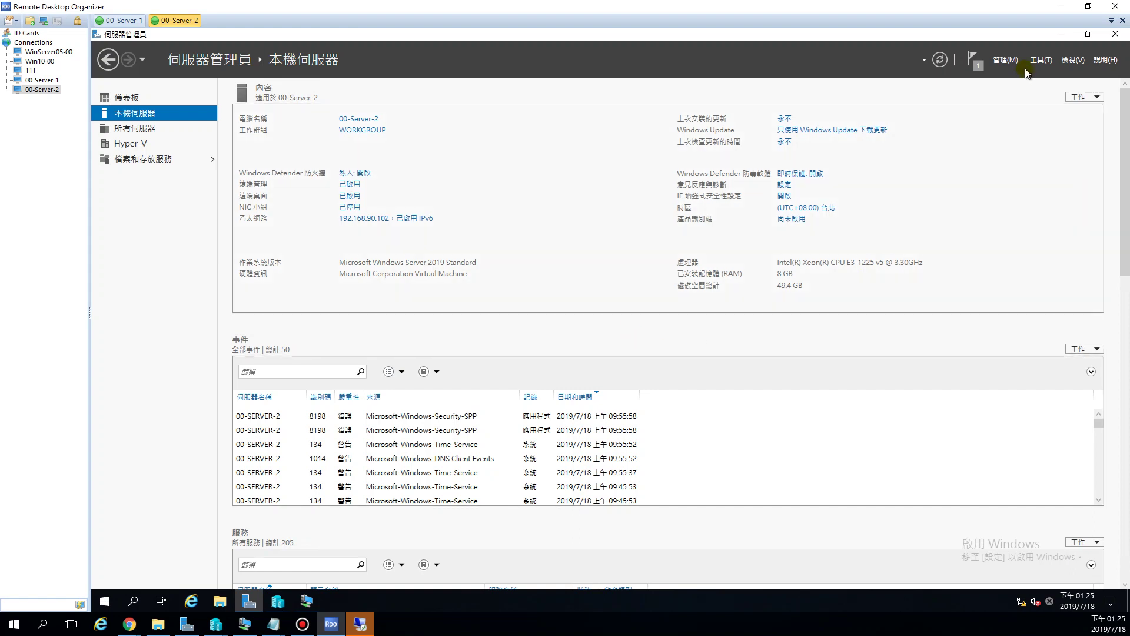
{"action": "left_click", "coordinate": [1006, 60]}
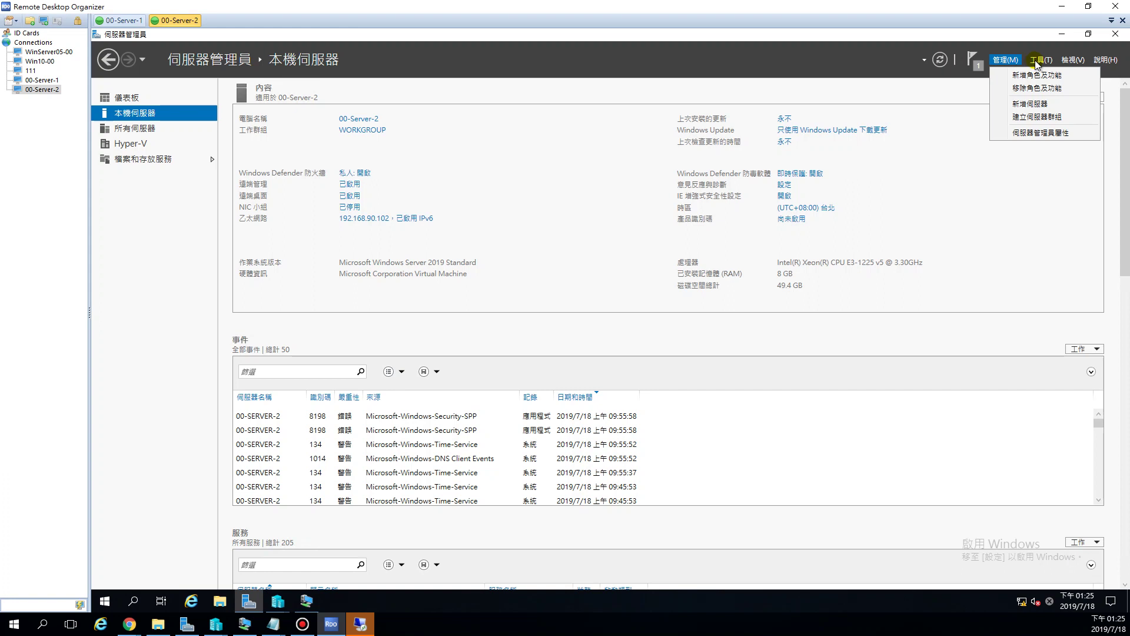
{"action": "left_click", "coordinate": [278, 600]}
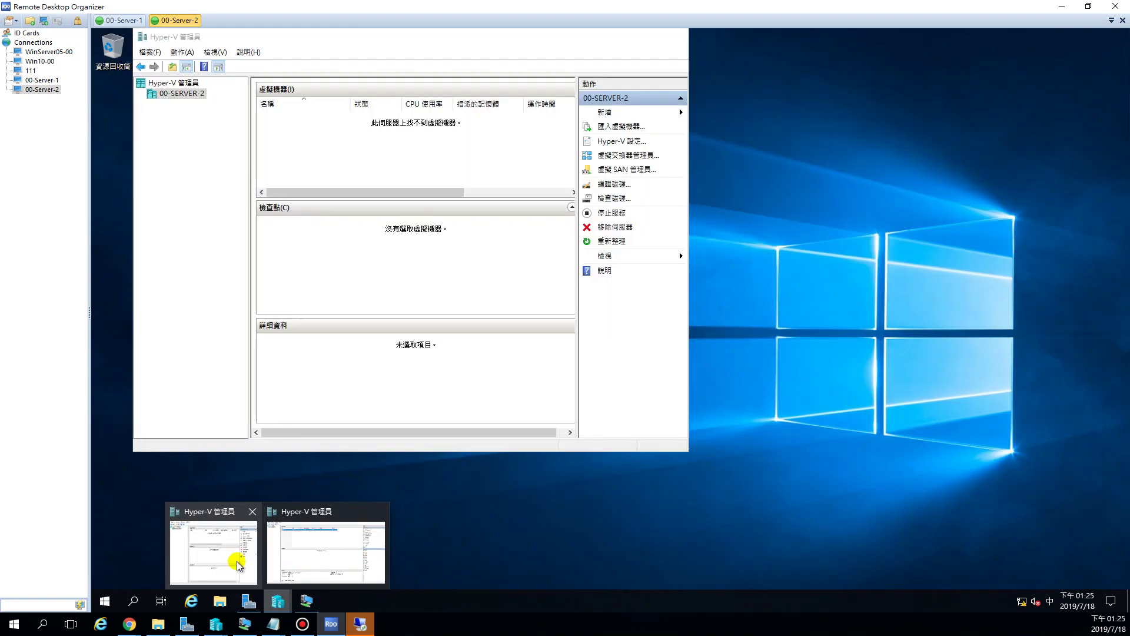
{"action": "left_click", "coordinate": [237, 563]}
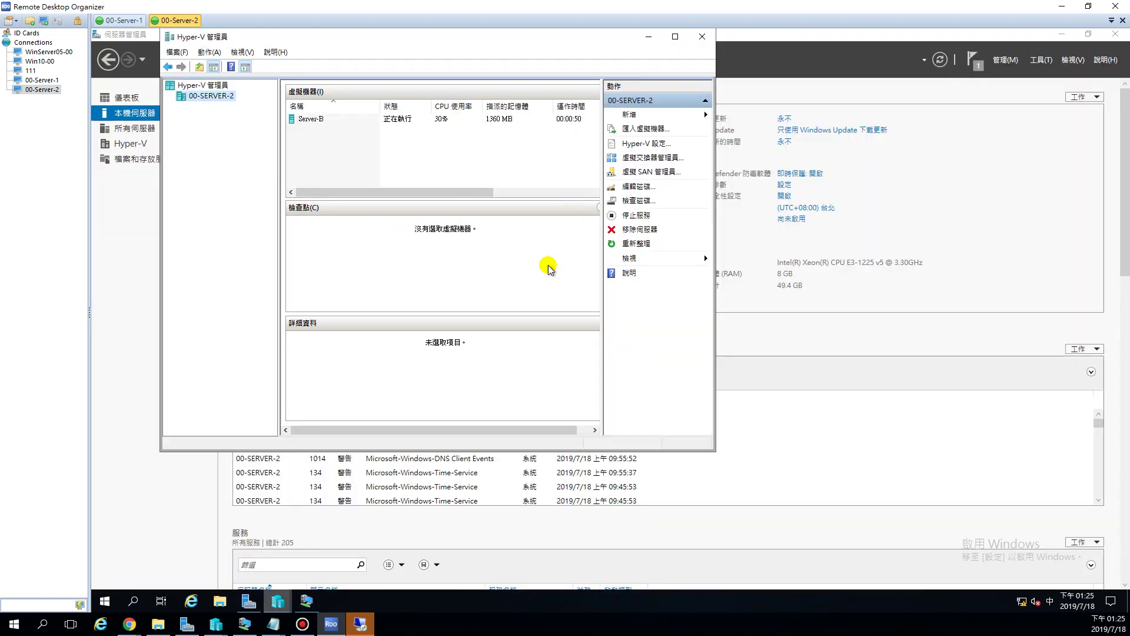
{"action": "left_click", "coordinate": [701, 39]}
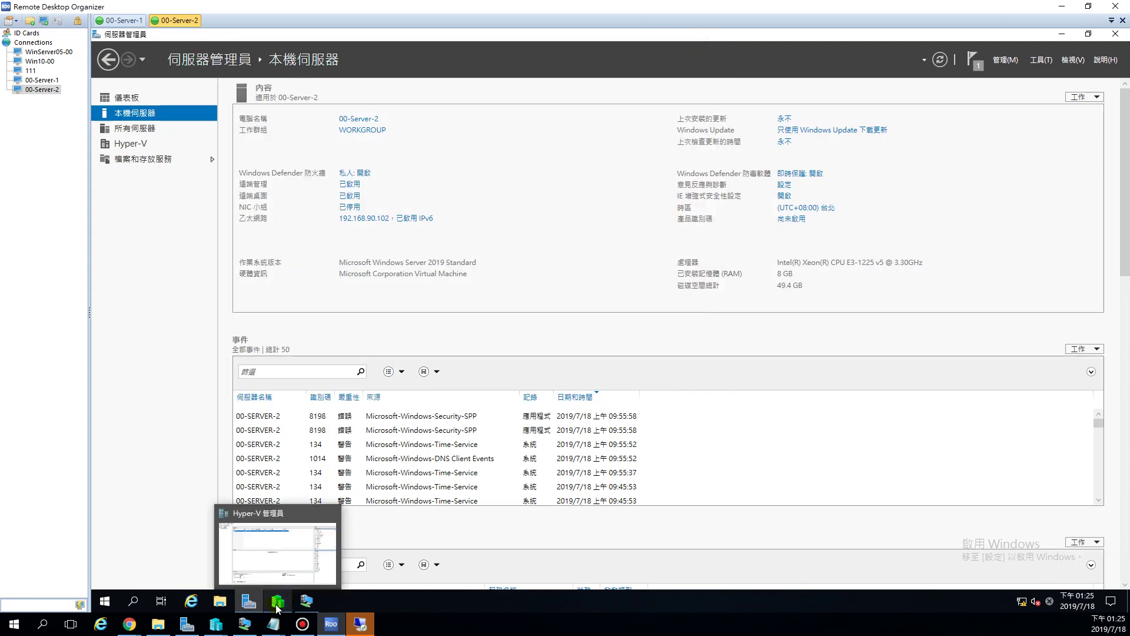
{"action": "left_click", "coordinate": [276, 536]}
{"action": "left_click", "coordinate": [523, 241]}
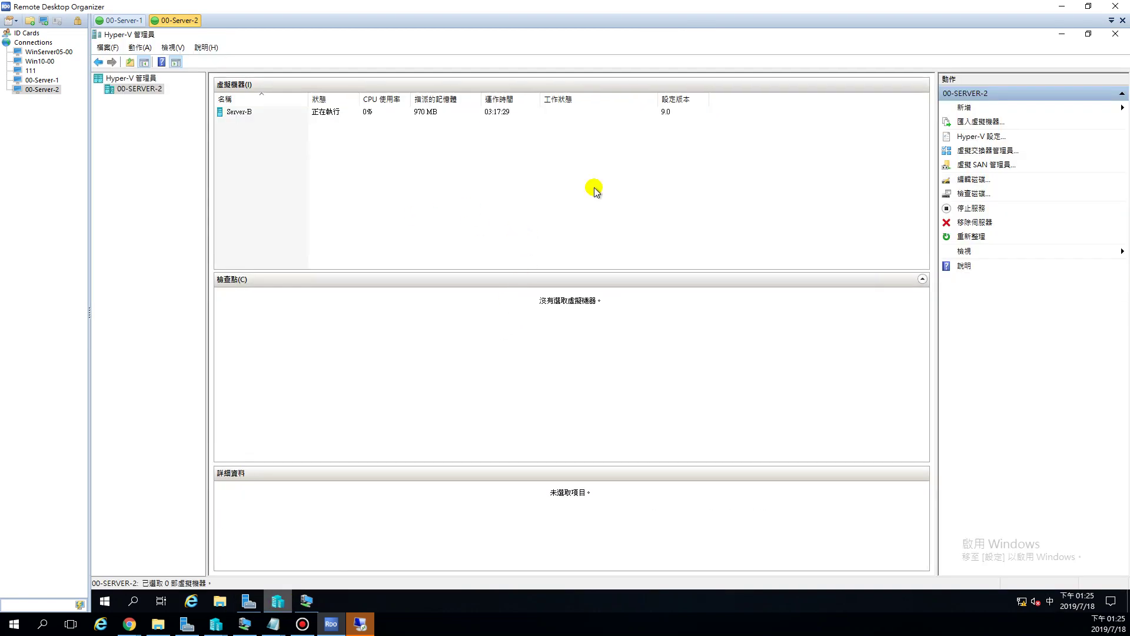
Step: Create a new external virtual switch on 00-Server-2 connected to the Microsoft Hyper-V Network Adapter
{"action": "left_click", "coordinate": [972, 151]}
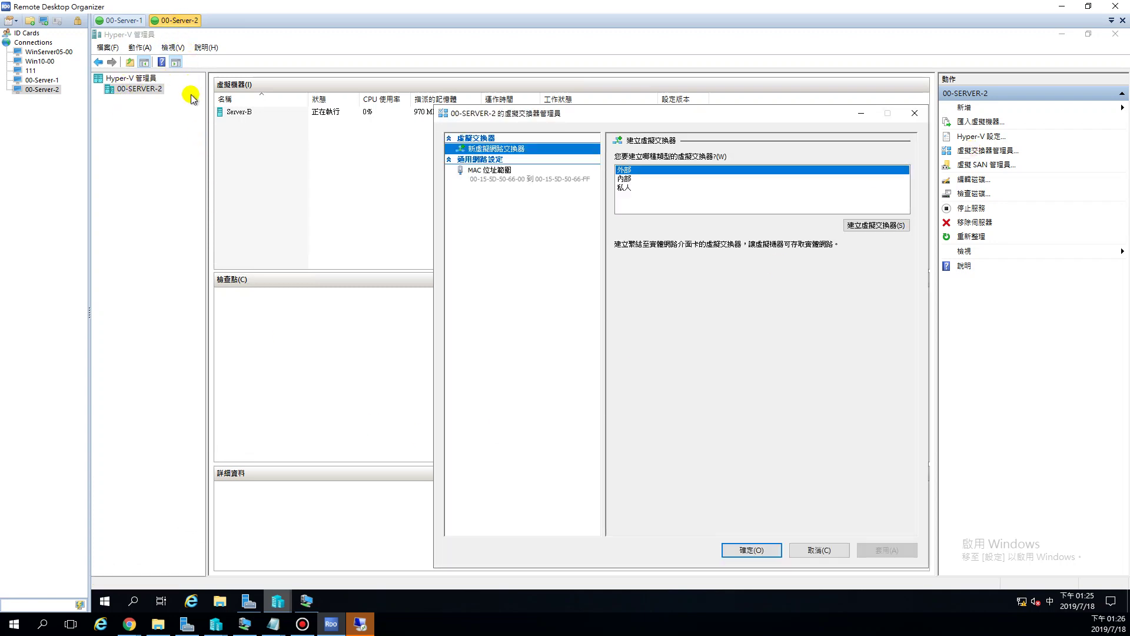
{"action": "left_click_drag", "start_coordinate": [539, 113], "coordinate": [348, 78]}
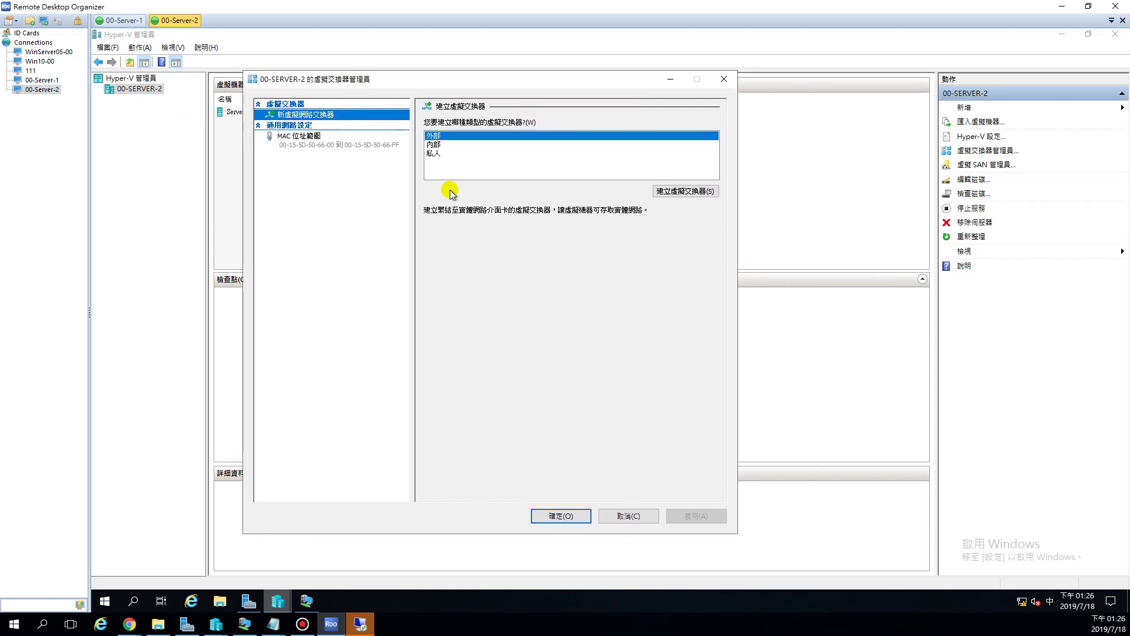
{"action": "left_click", "coordinate": [477, 136]}
{"action": "left_click", "coordinate": [686, 191]}
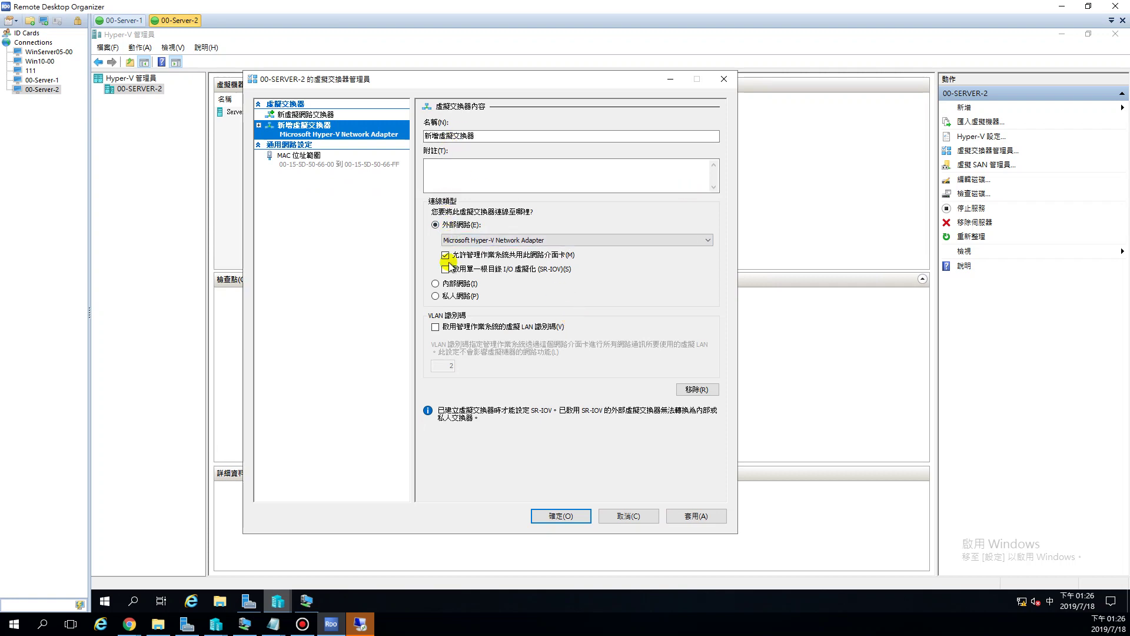
{"action": "left_click", "coordinate": [452, 241]}
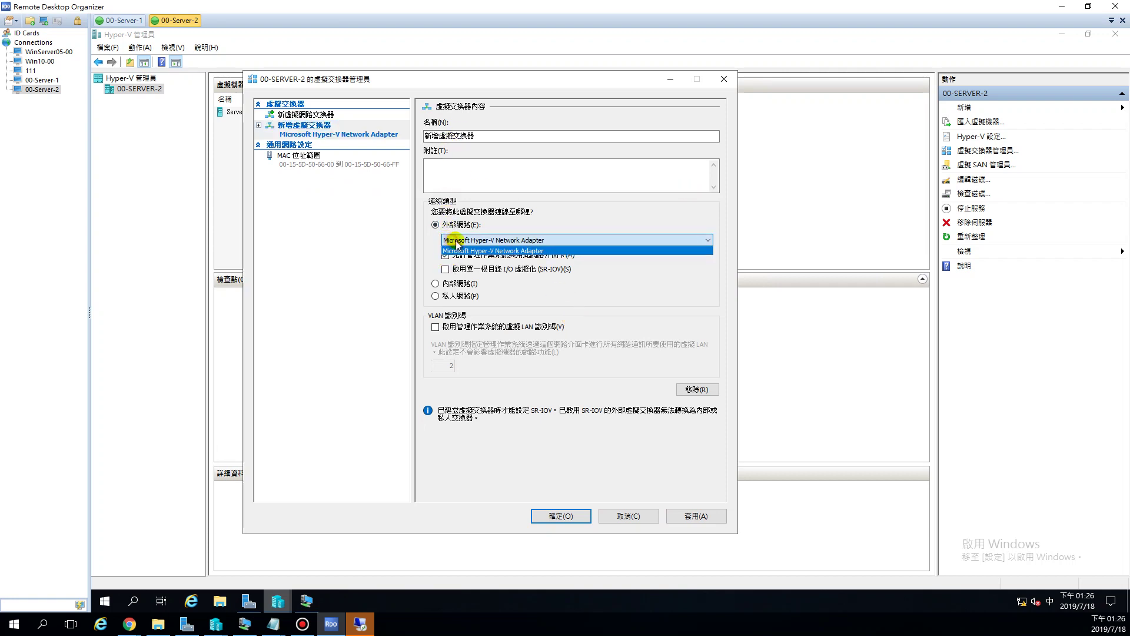
{"action": "left_click", "coordinate": [495, 252]}
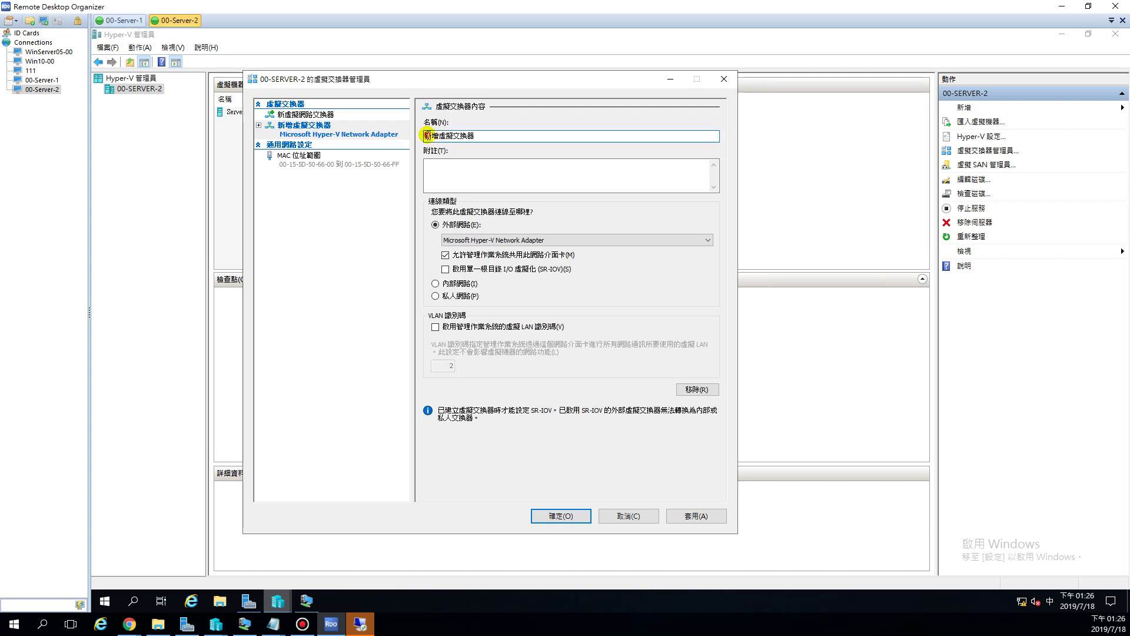
Step: Name the new virtual switch on 00-Server-2 90-外部交換器
{"action": "type", "text": "90-"}
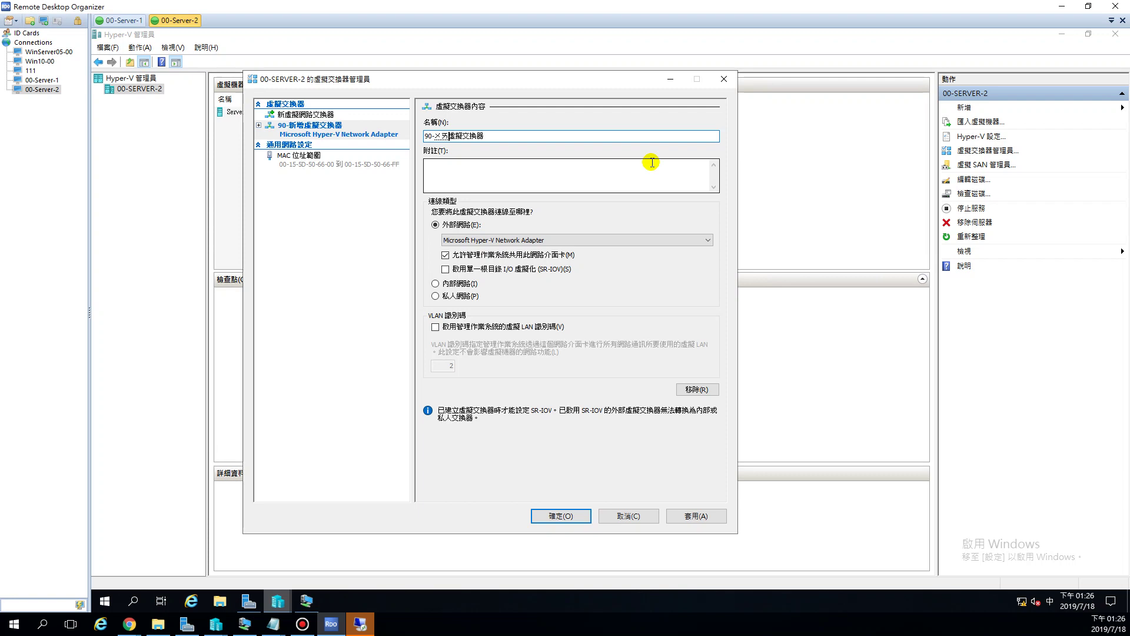
{"action": "type", "text": "外部"}
{"action": "key", "text": "Return"}
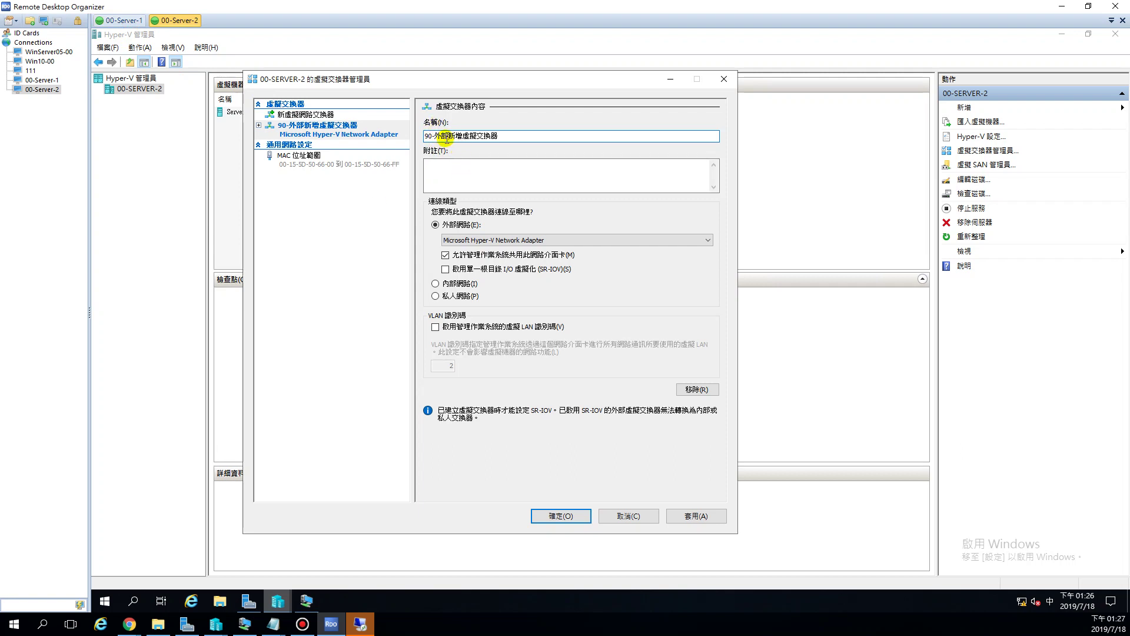
{"action": "key", "text": "BackSpace"}
{"action": "key", "text": "BackSpace"}
{"action": "key", "text": "BackSpace"}
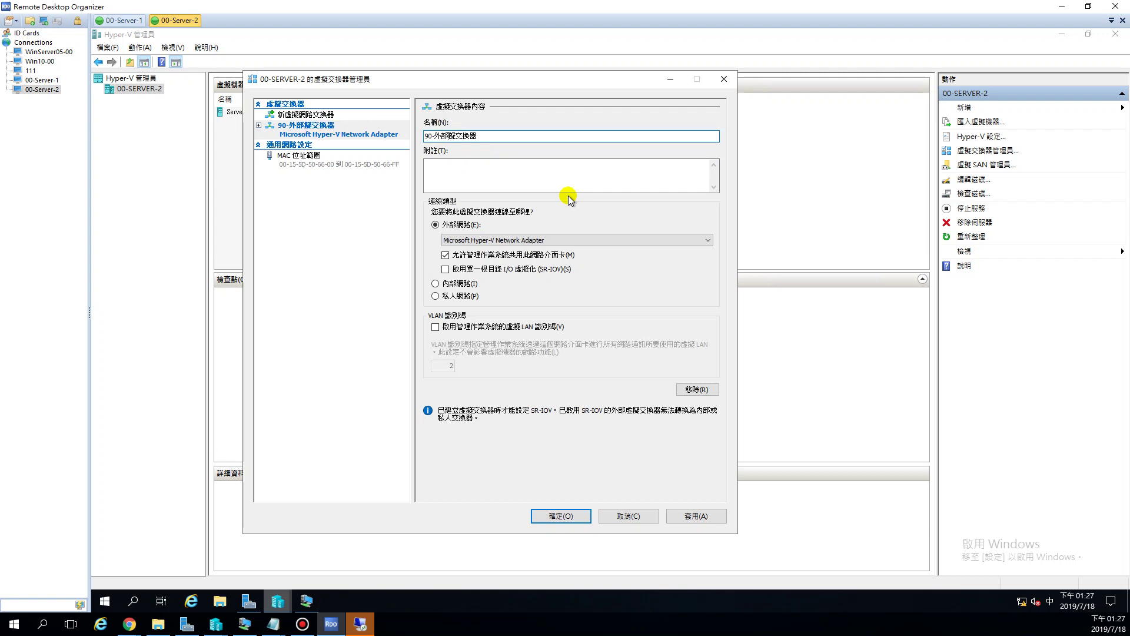
{"action": "key", "text": "BackSpace"}
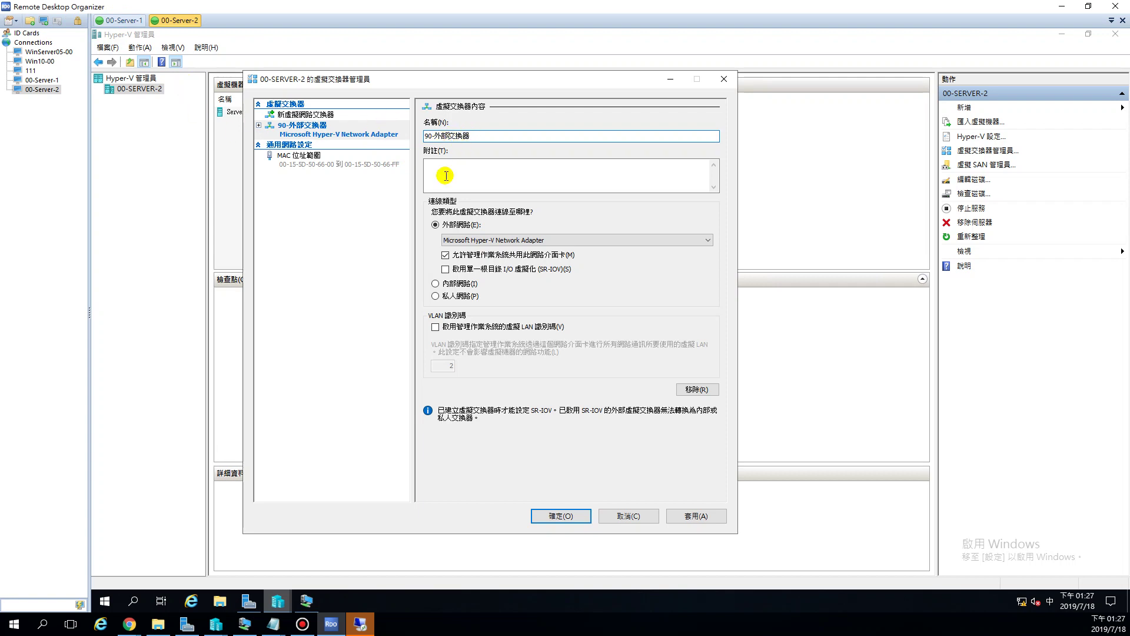
Step: Switch to 00-Server-1 and examine the name and connection settings of its virtual switch 90-外部交換器
{"action": "left_click", "coordinate": [115, 20]}
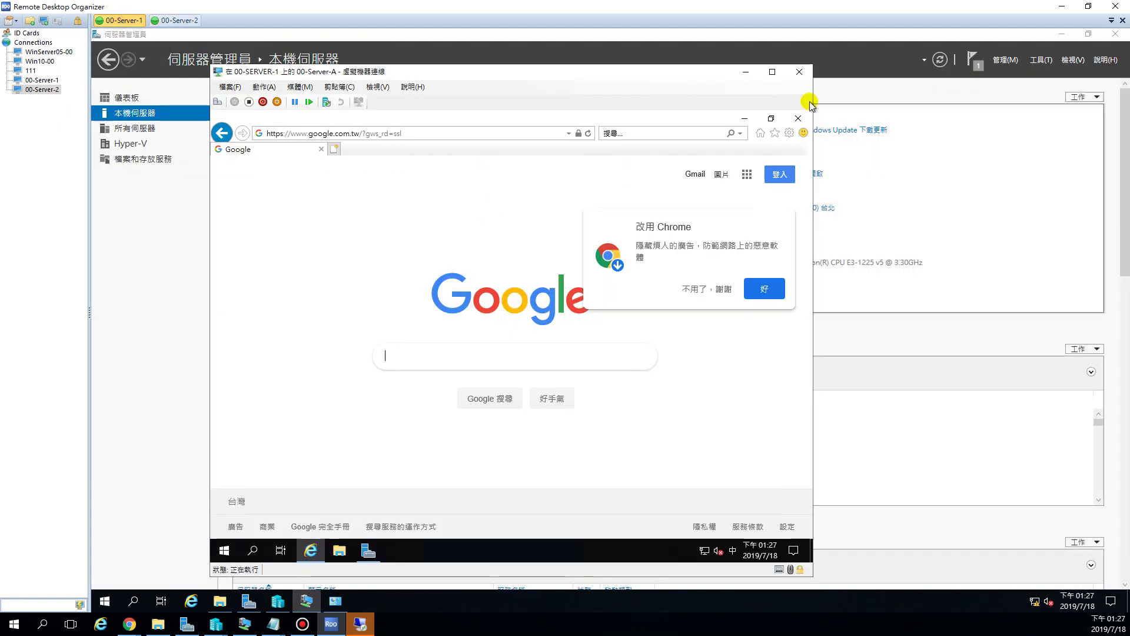
{"action": "left_click", "coordinate": [746, 73]}
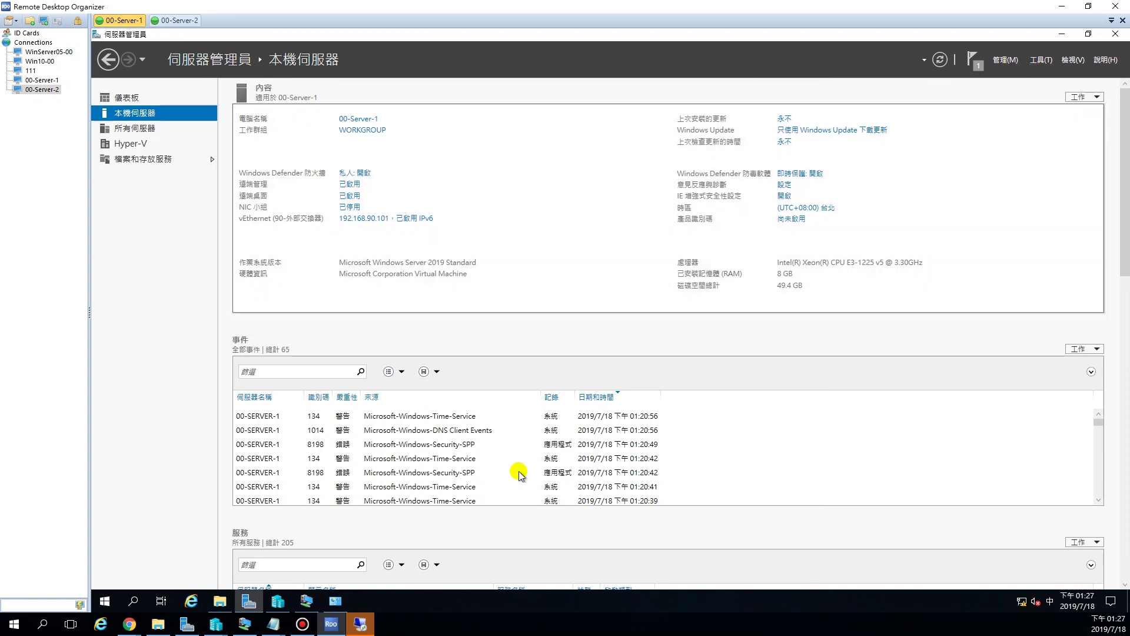
{"action": "left_click", "coordinate": [285, 600]}
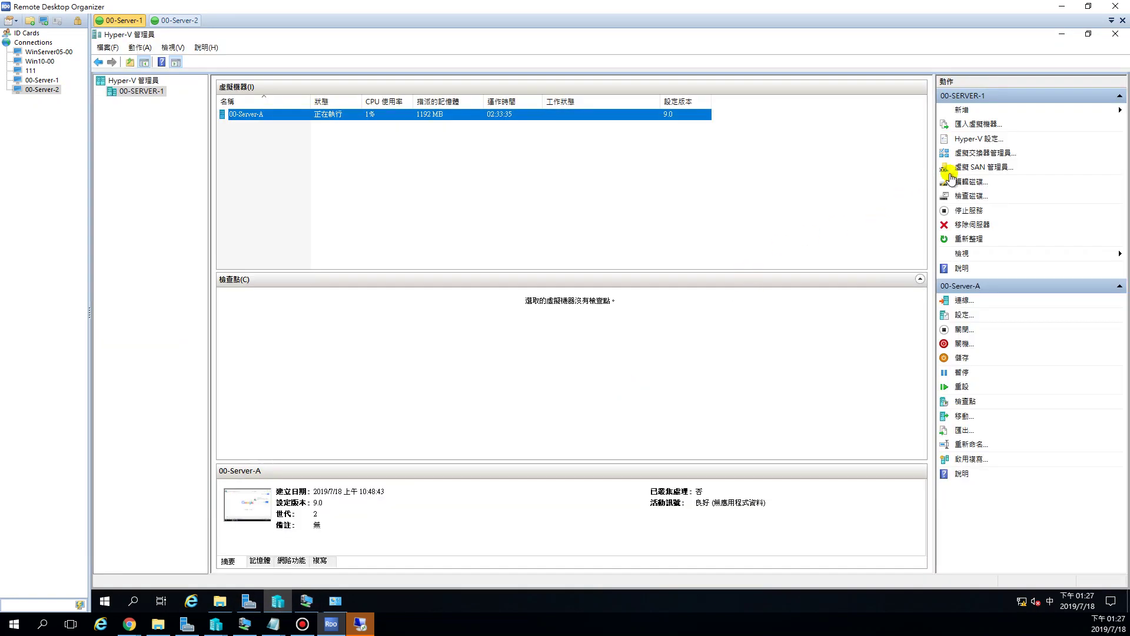
{"action": "left_click", "coordinate": [969, 154]}
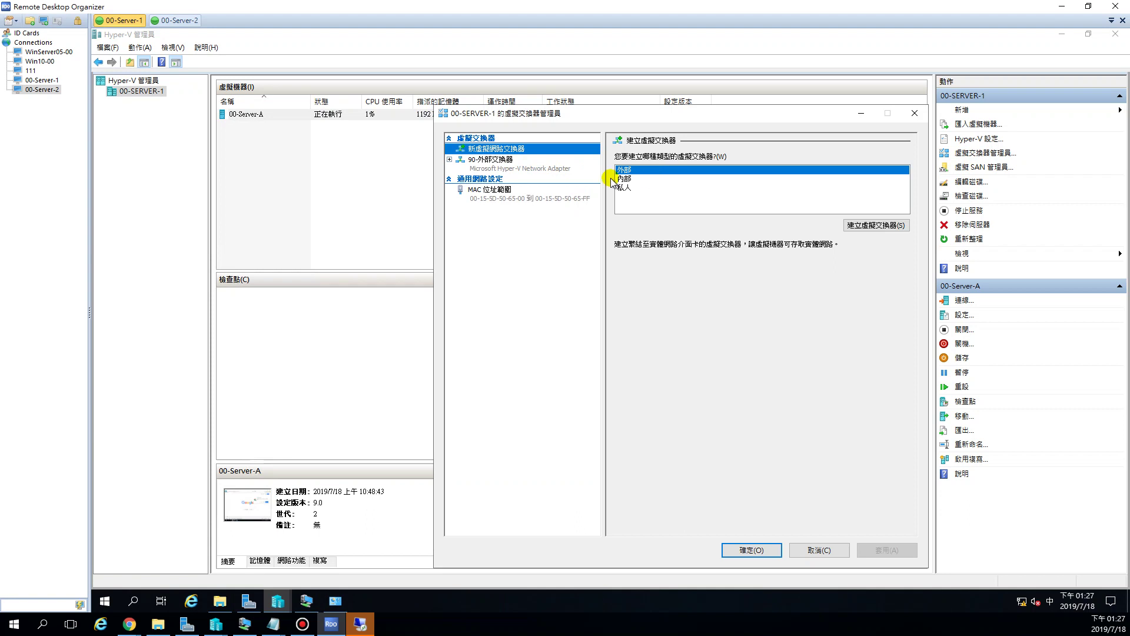
{"action": "left_click", "coordinate": [514, 164]}
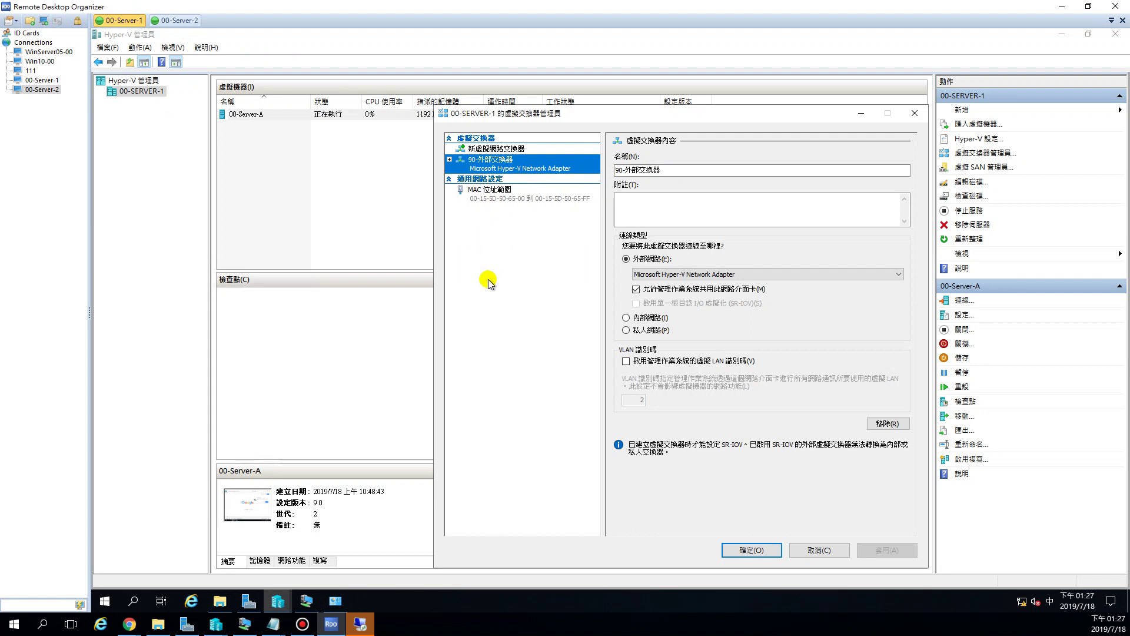
{"action": "left_click_drag", "start_coordinate": [578, 118], "coordinate": [489, 105]}
{"action": "left_click", "coordinate": [559, 159]}
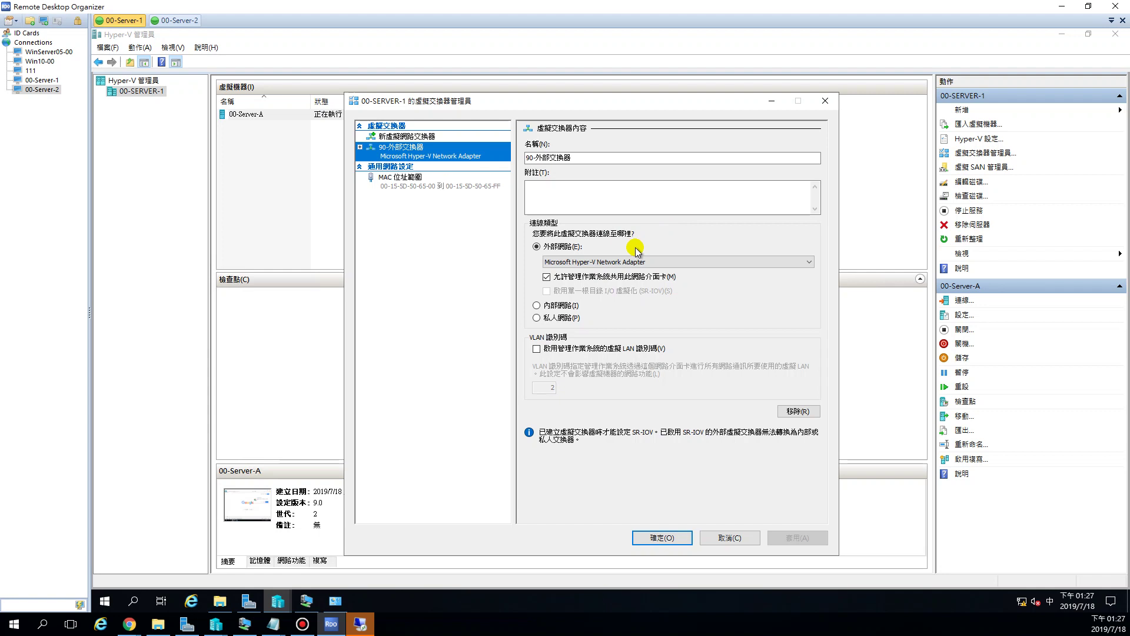
{"action": "left_click_drag", "start_coordinate": [665, 105], "coordinate": [599, 100]}
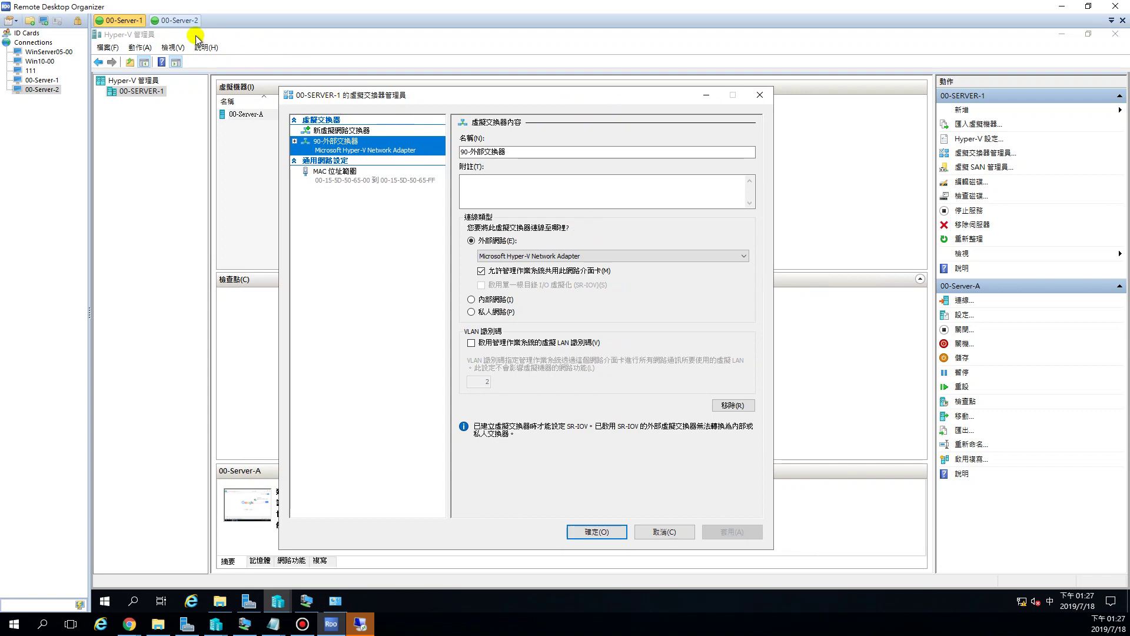
Step: Return to 00-Server-2, change the new switch's name to 90-外部--交換器, and apply the network changes
{"action": "left_click", "coordinate": [175, 20]}
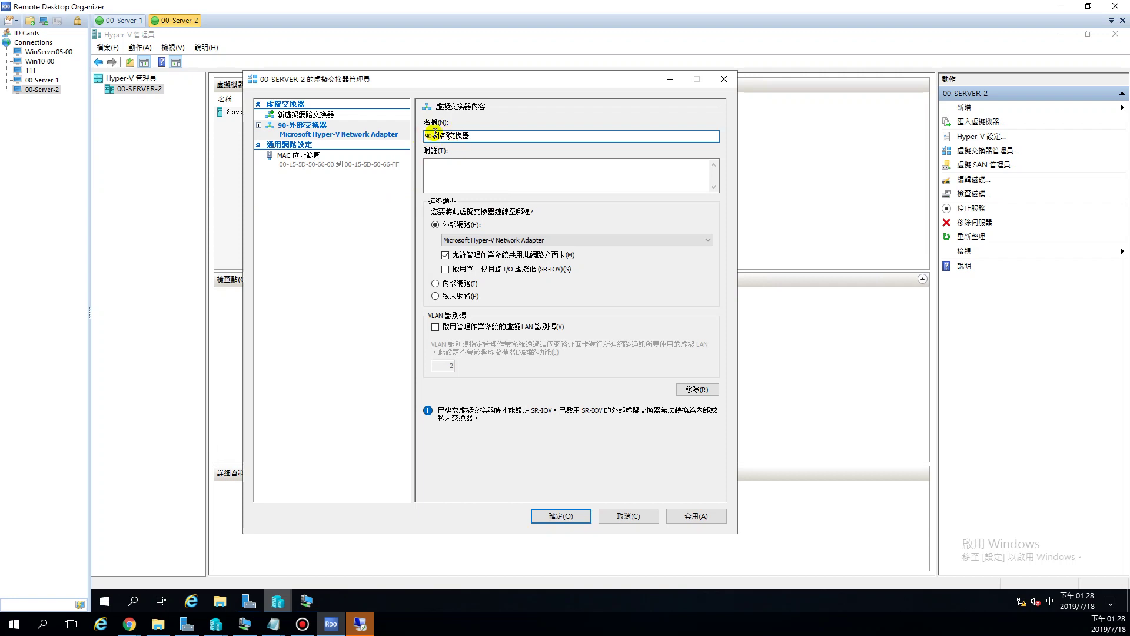
{"action": "type", "text": "--"}
{"action": "left_click", "coordinate": [562, 516]}
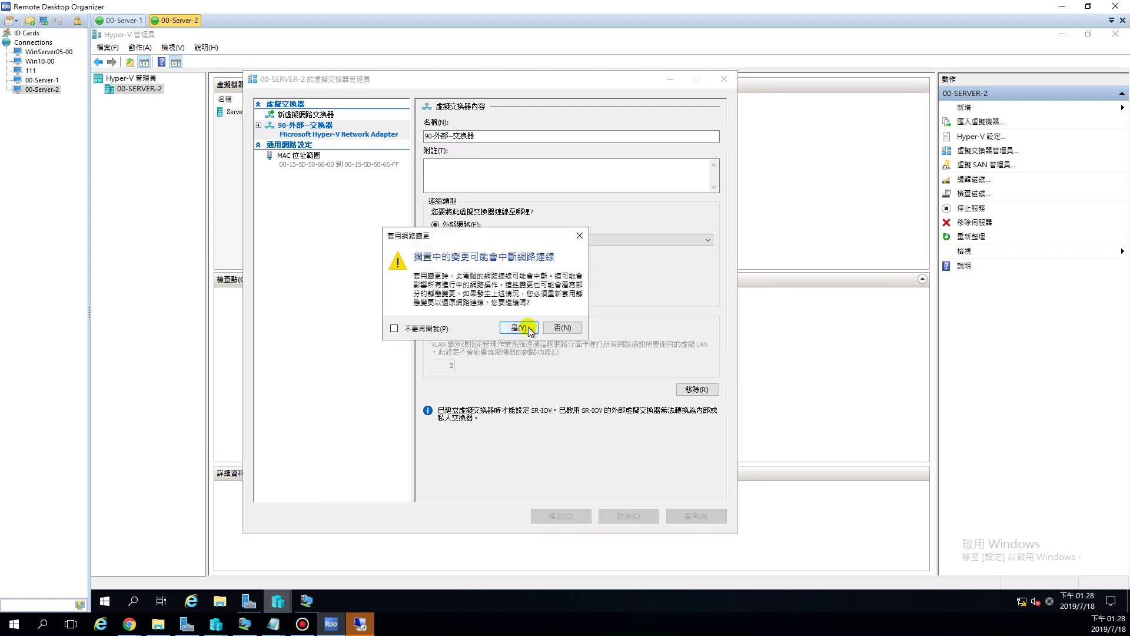
{"action": "left_click", "coordinate": [528, 328]}
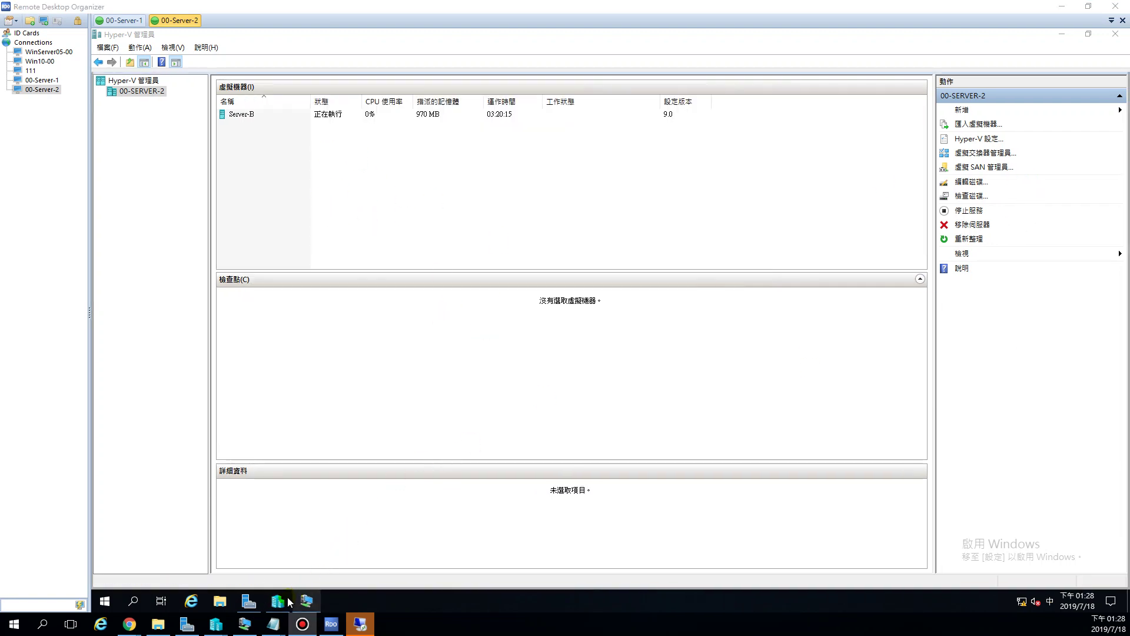
Step: Examine 00-Server-2's network connections, including the new vEthernet adapter, from its Server Manager
{"action": "left_click", "coordinate": [249, 604]}
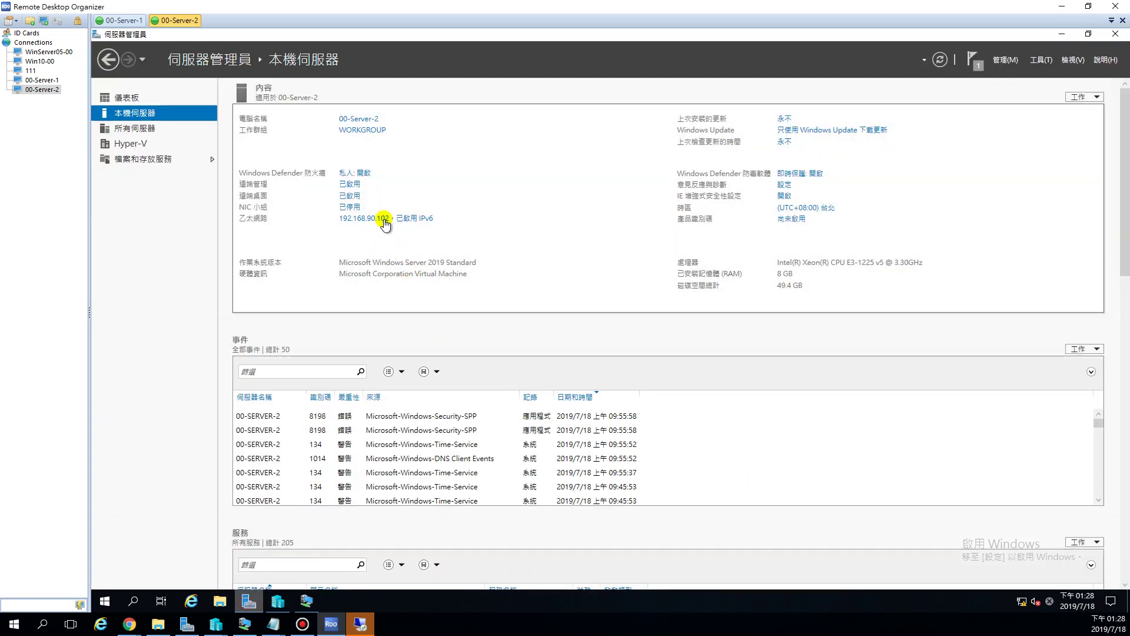
{"action": "left_click", "coordinate": [379, 219]}
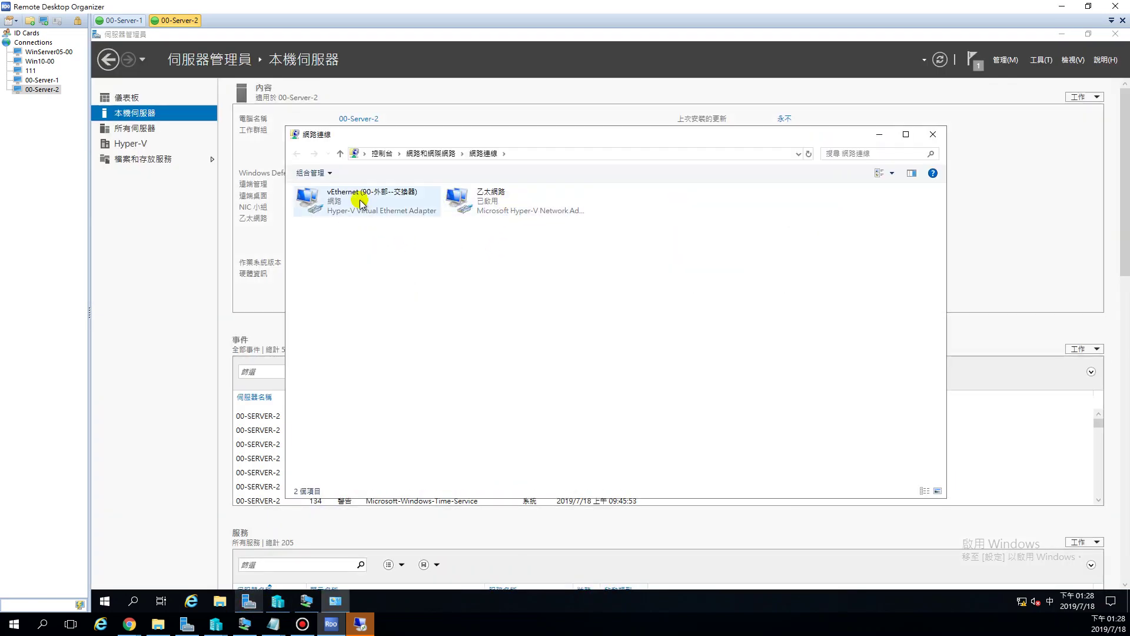
{"action": "left_click", "coordinate": [479, 199]}
{"action": "left_click", "coordinate": [434, 197]}
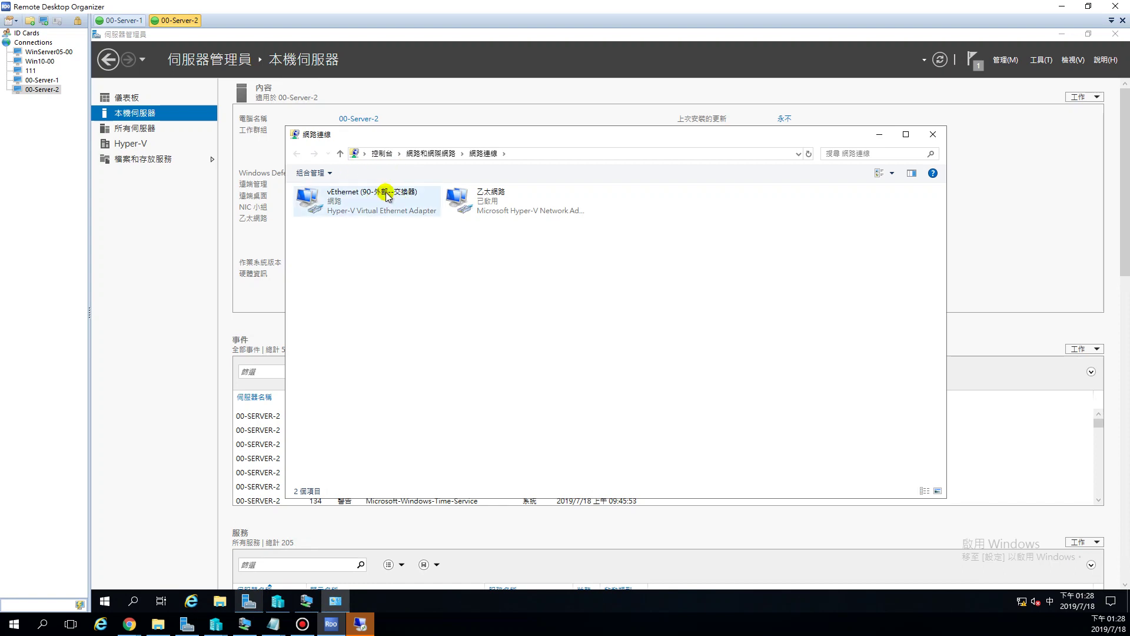
Step: Review the properties of the 90-外部--交換器 switch in 00-Server-2's Virtual Switch Manager
{"action": "left_click", "coordinate": [278, 600]}
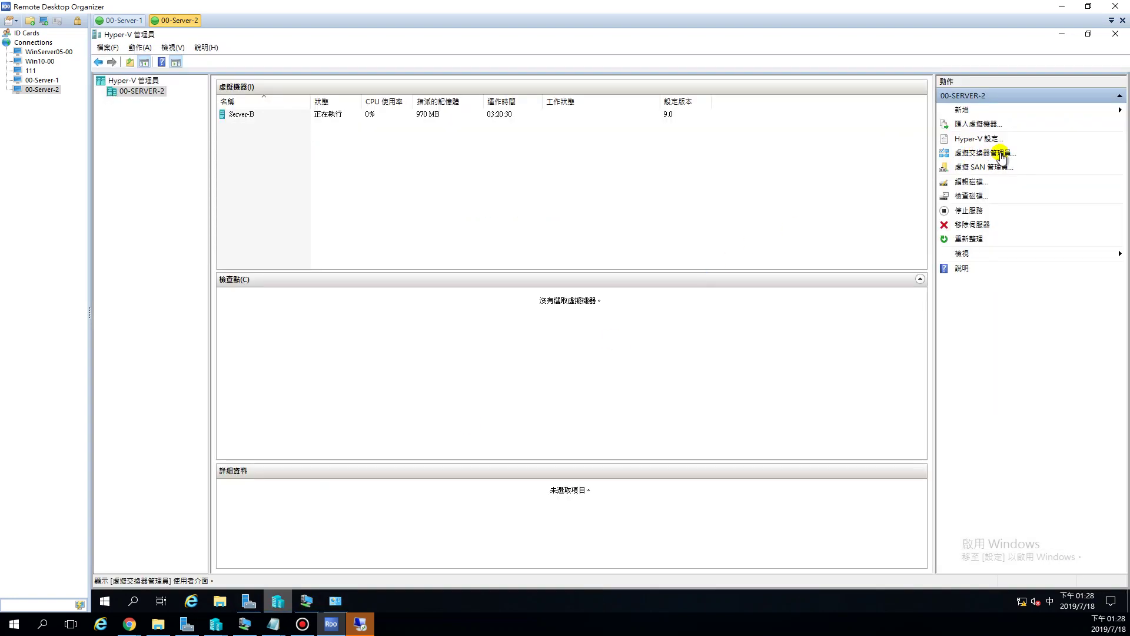
{"action": "left_click", "coordinate": [985, 153]}
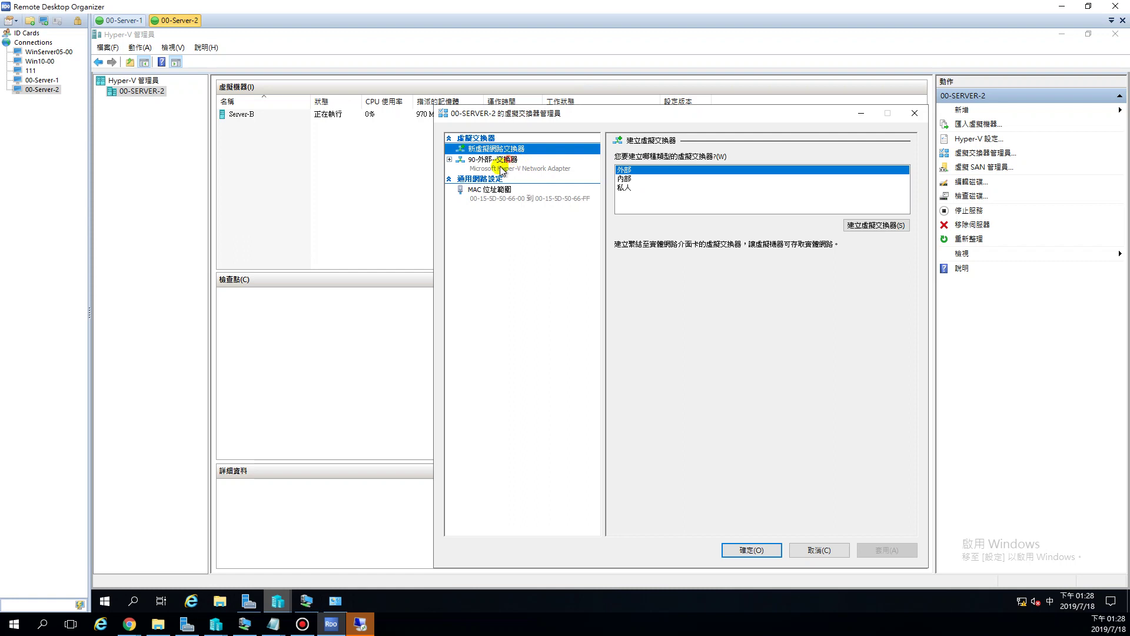
{"action": "left_click", "coordinate": [491, 164]}
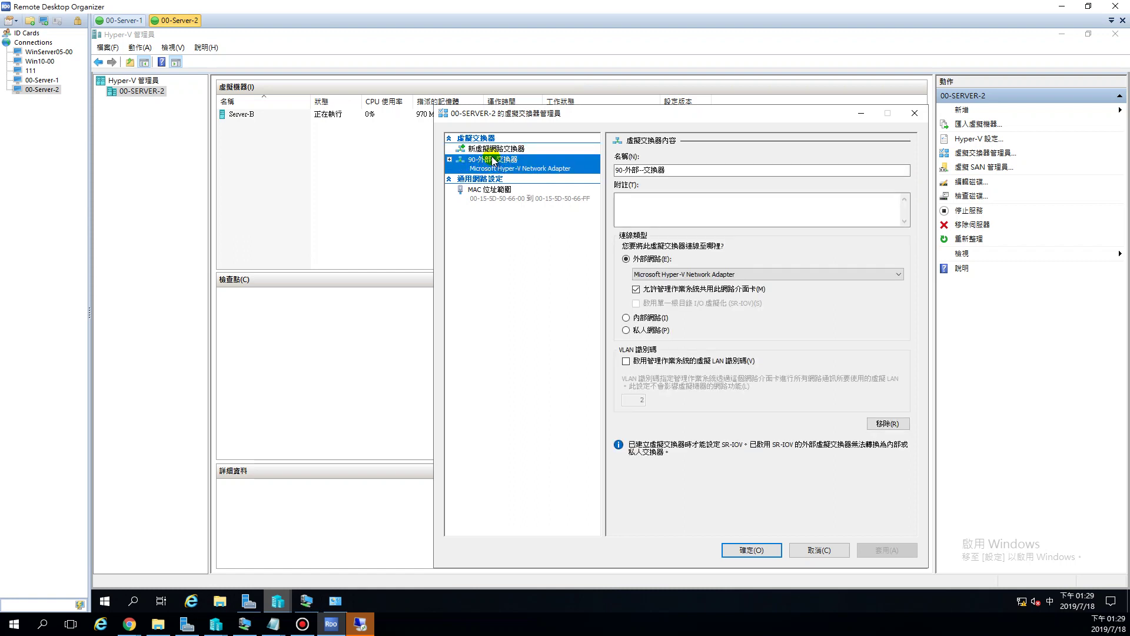
Step: Switch to 00-Server-1, close its Virtual Switch Manager, and check which virtual switch 00-Server-A's network adapter uses in the virtual machine settings
{"action": "left_click", "coordinate": [120, 20]}
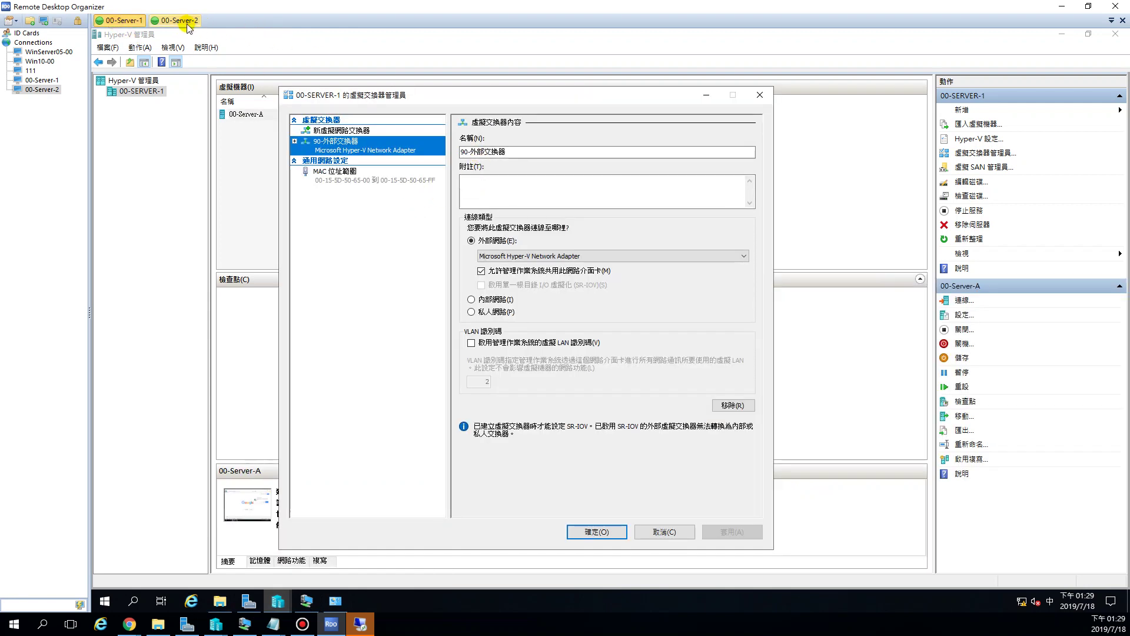
{"action": "left_click", "coordinate": [664, 531]}
{"action": "double_click", "coordinate": [247, 504]}
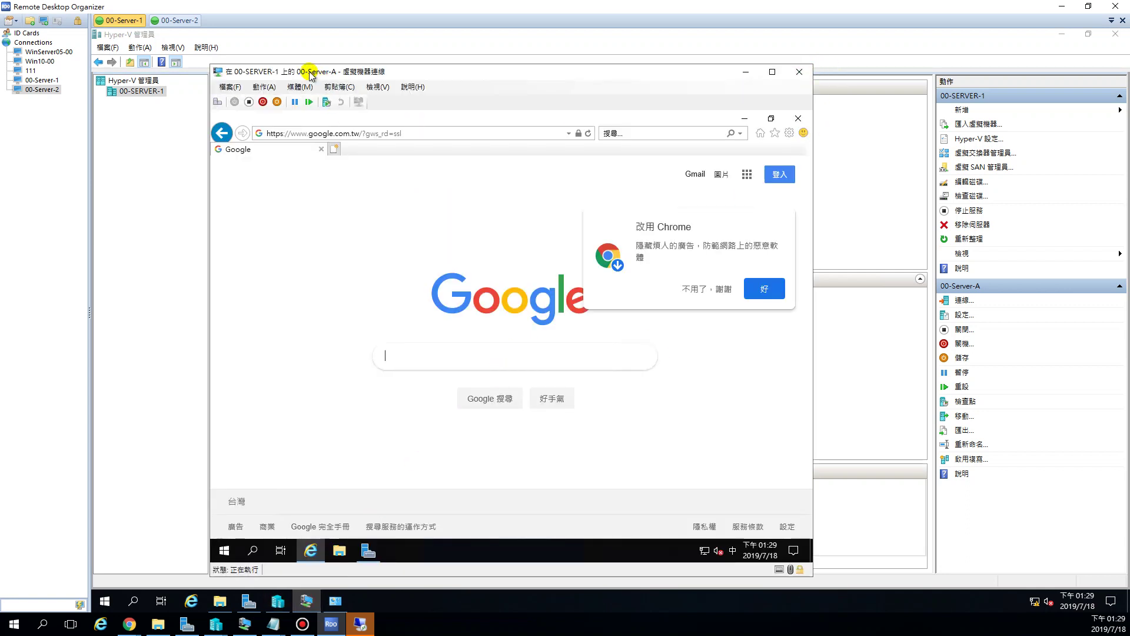
{"action": "left_click", "coordinate": [230, 86]}
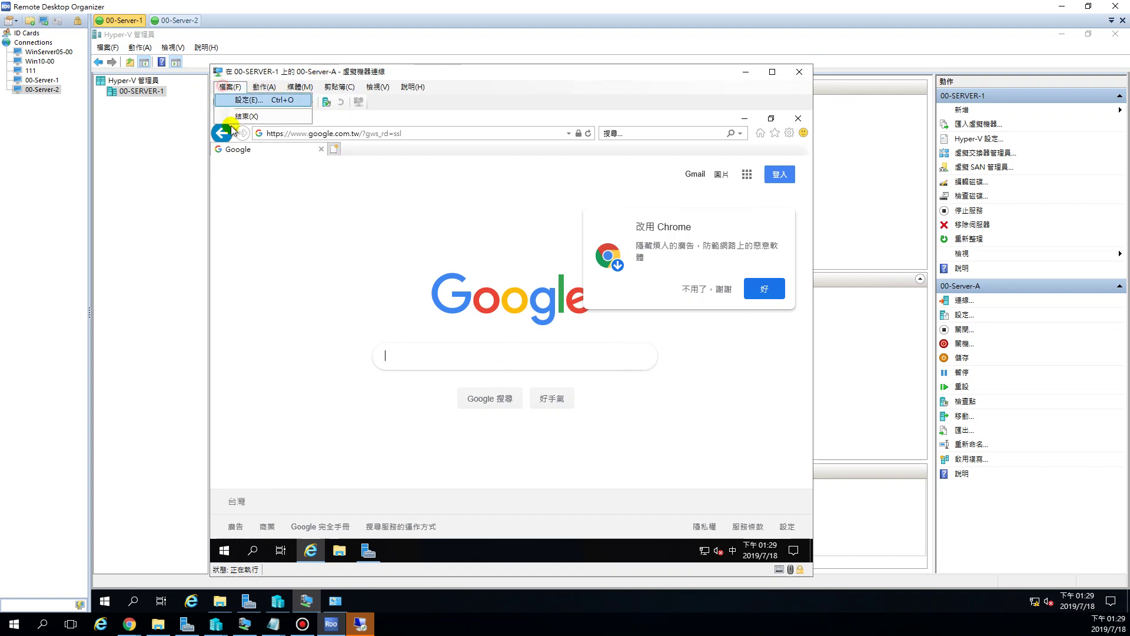
{"action": "left_click", "coordinate": [241, 99]}
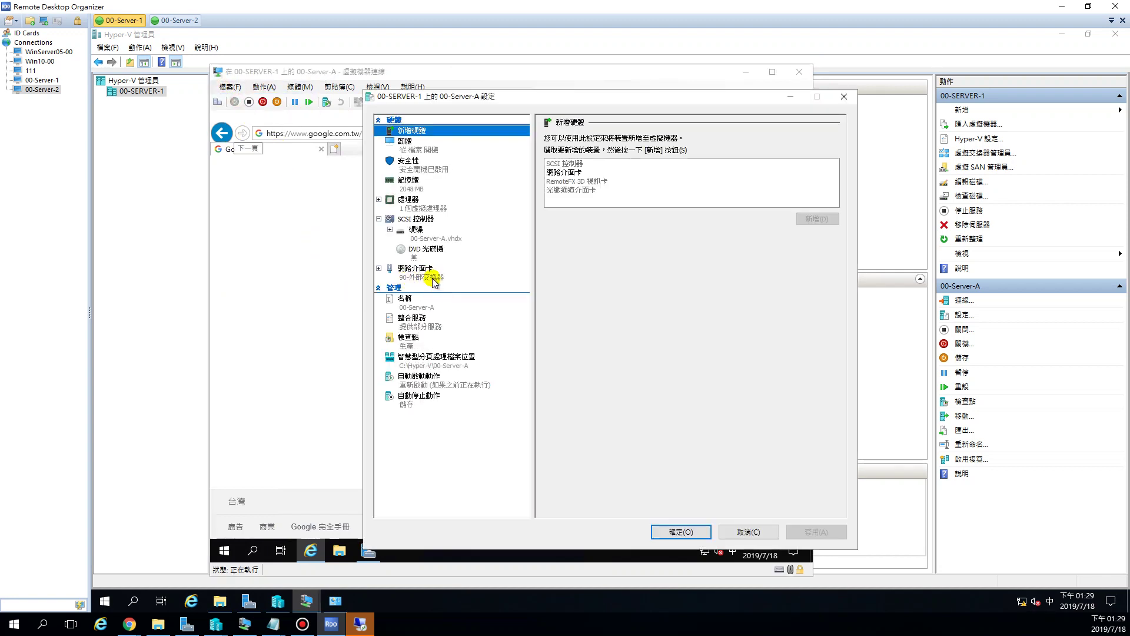
{"action": "left_click", "coordinate": [748, 532]}
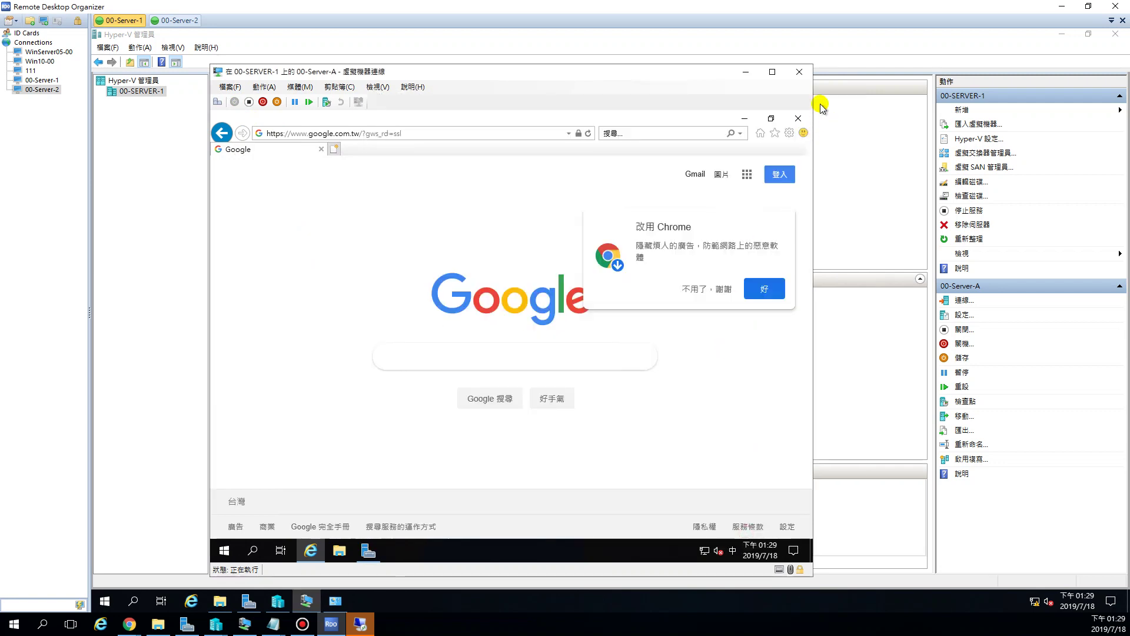
{"action": "left_click", "coordinate": [796, 73]}
{"action": "left_click", "coordinate": [251, 114]}
{"action": "right_click", "coordinate": [257, 117]}
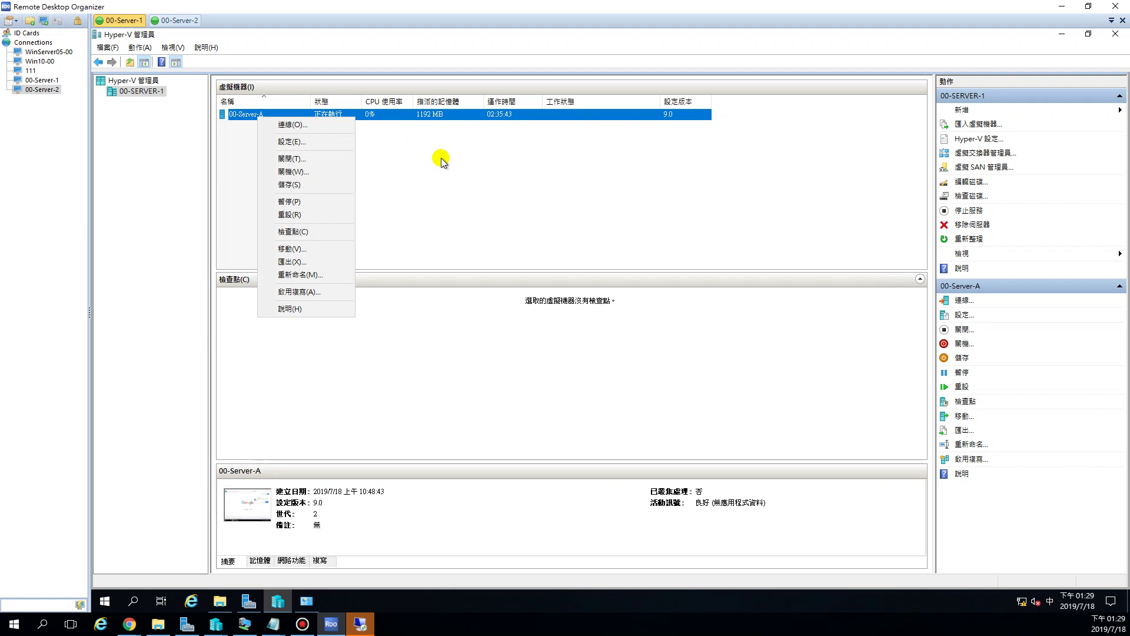
Step: Return to 00-Server-2, rename its external virtual switch as 90-外部交換器 to match 00-Server-1, and confirm the change
{"action": "left_click", "coordinate": [187, 20]}
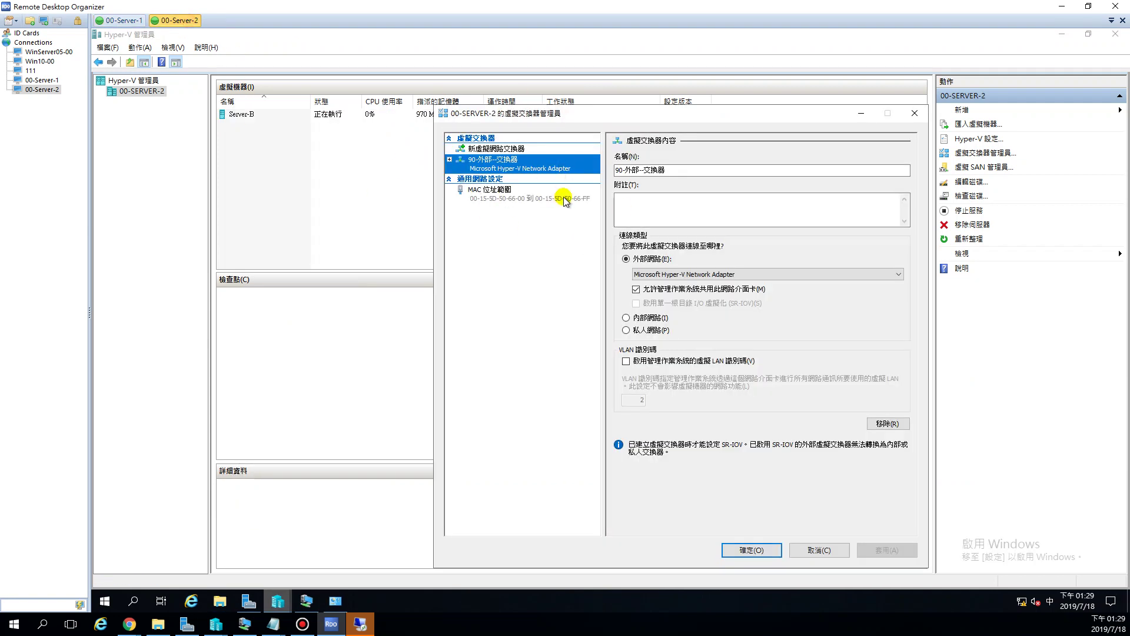
{"action": "left_click", "coordinate": [643, 171]}
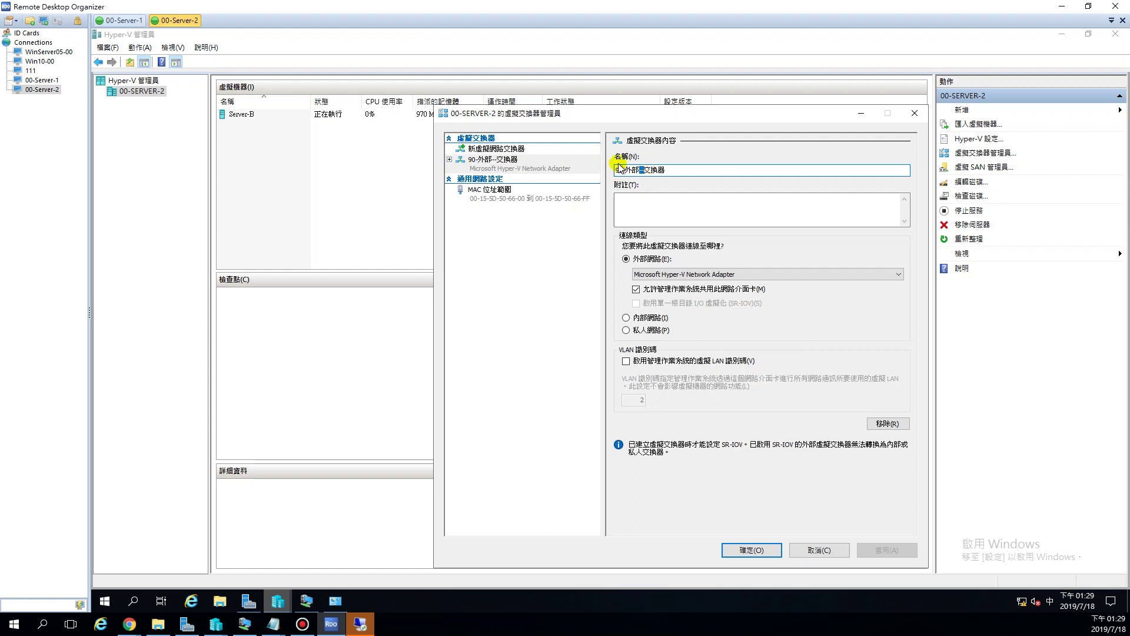
{"action": "left_click_drag", "start_coordinate": [644, 113], "coordinate": [570, 94]}
{"action": "left_click_drag", "start_coordinate": [570, 160], "coordinate": [579, 155]}
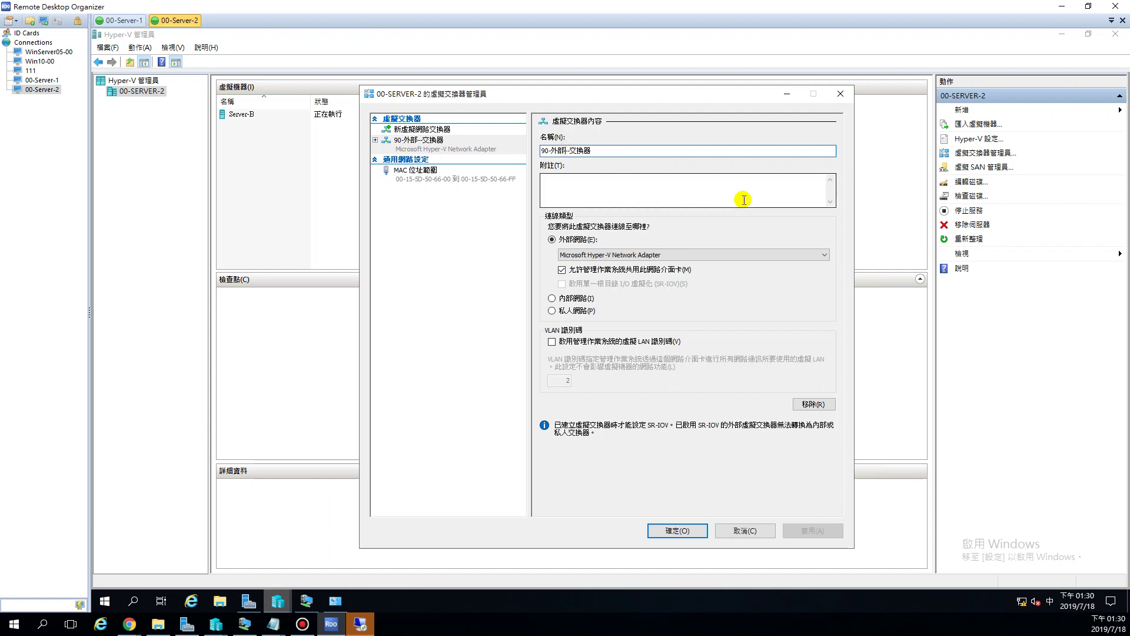
{"action": "key", "text": "BackSpace"}
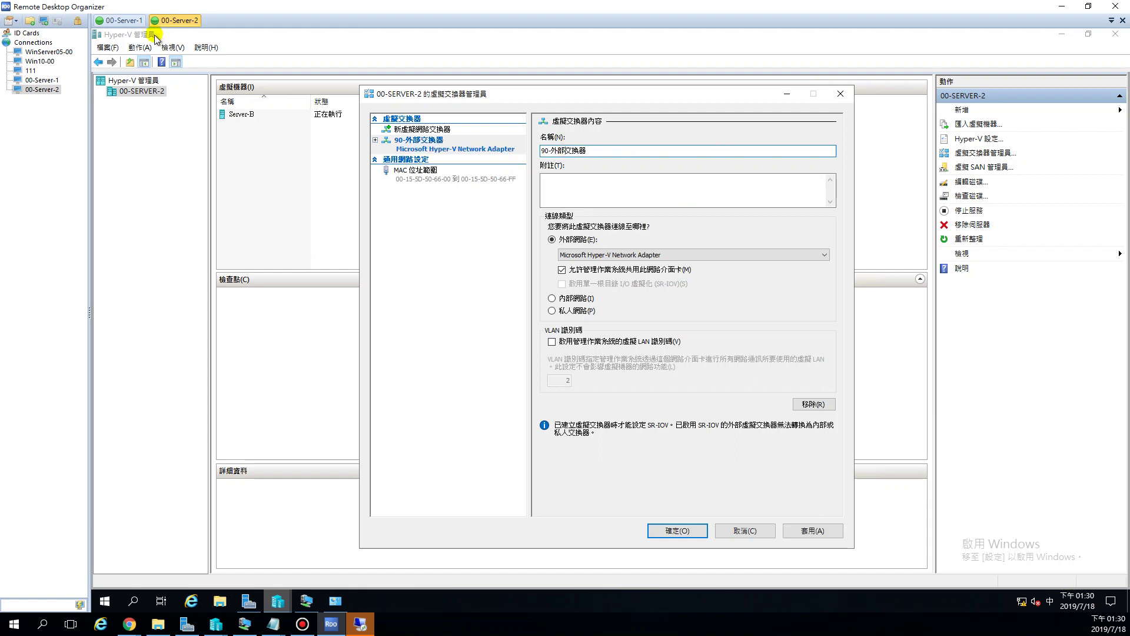
{"action": "left_click", "coordinate": [684, 531]}
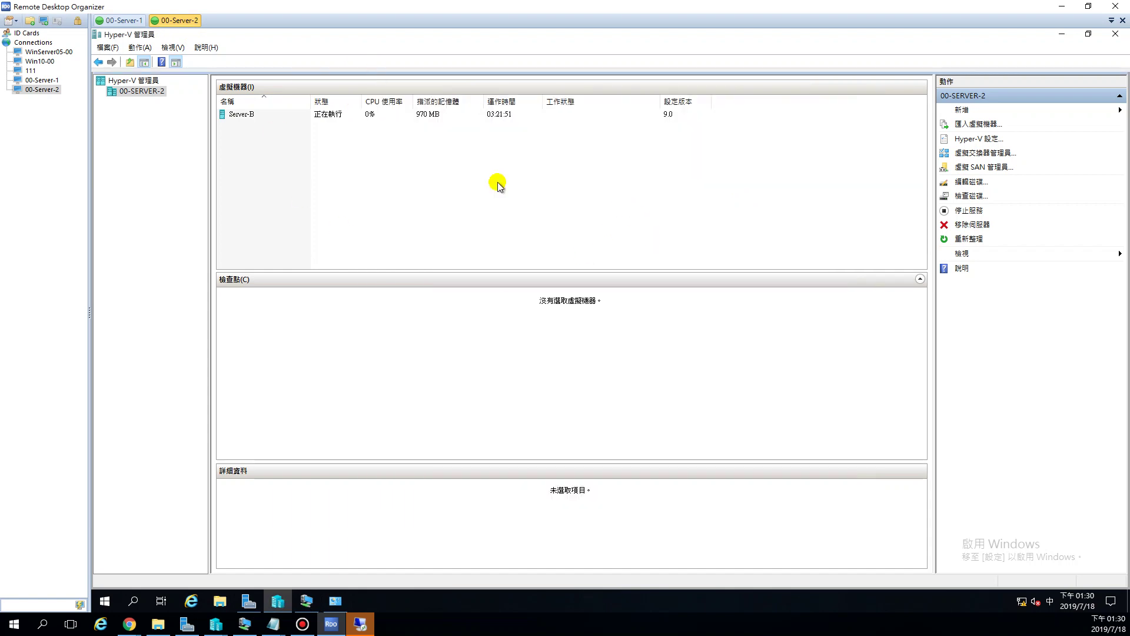
Step: Connect Server-B's network adapter to the virtual switch 90-外部交換器 in the virtual machine's settings
{"action": "left_click", "coordinate": [247, 116]}
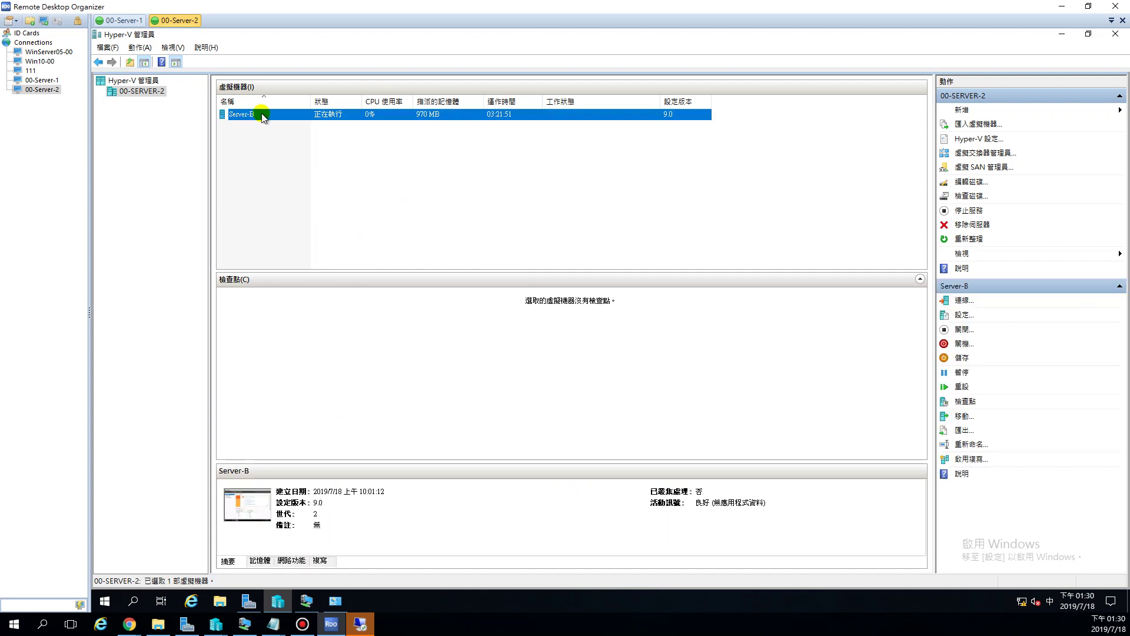
{"action": "right_click", "coordinate": [260, 115]}
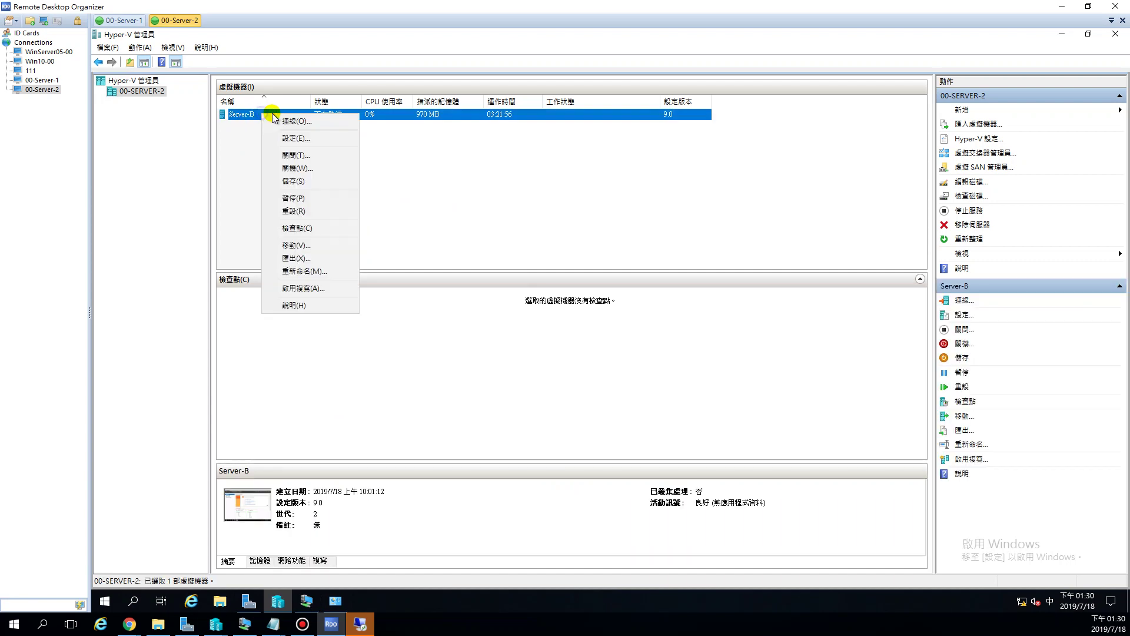
{"action": "left_click", "coordinate": [295, 139]}
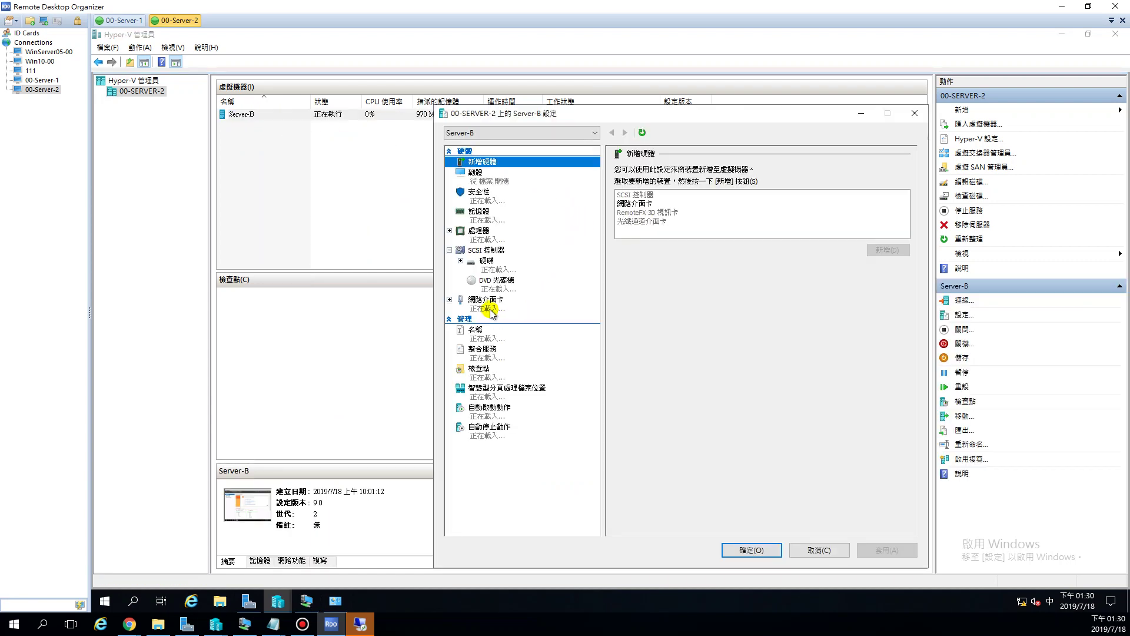
{"action": "left_click", "coordinate": [486, 305]}
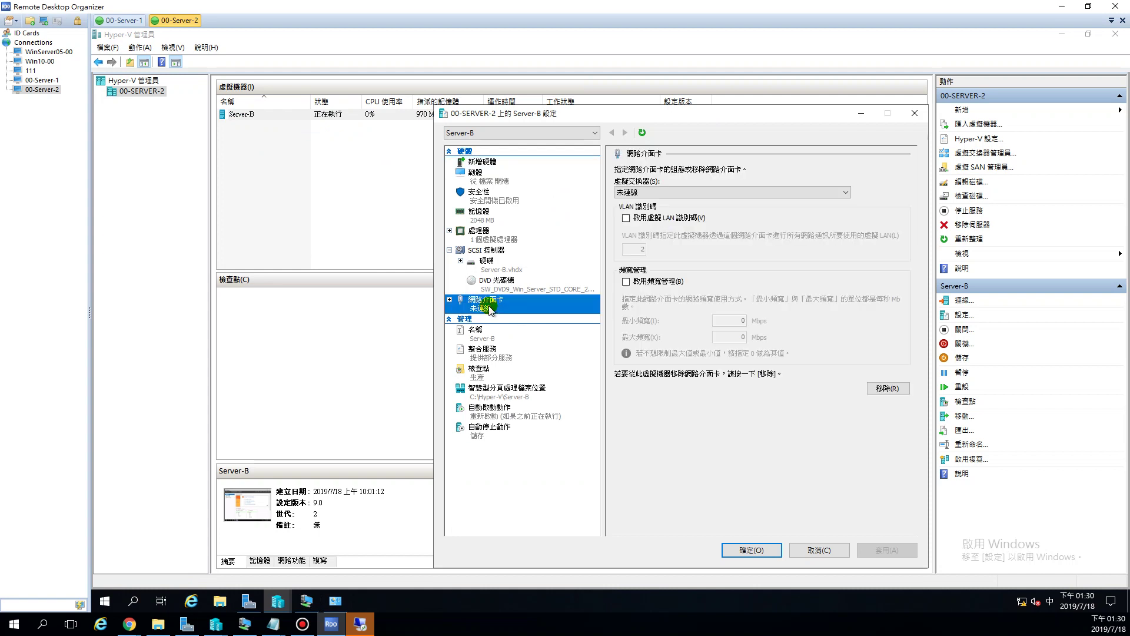
{"action": "left_click", "coordinate": [709, 194]}
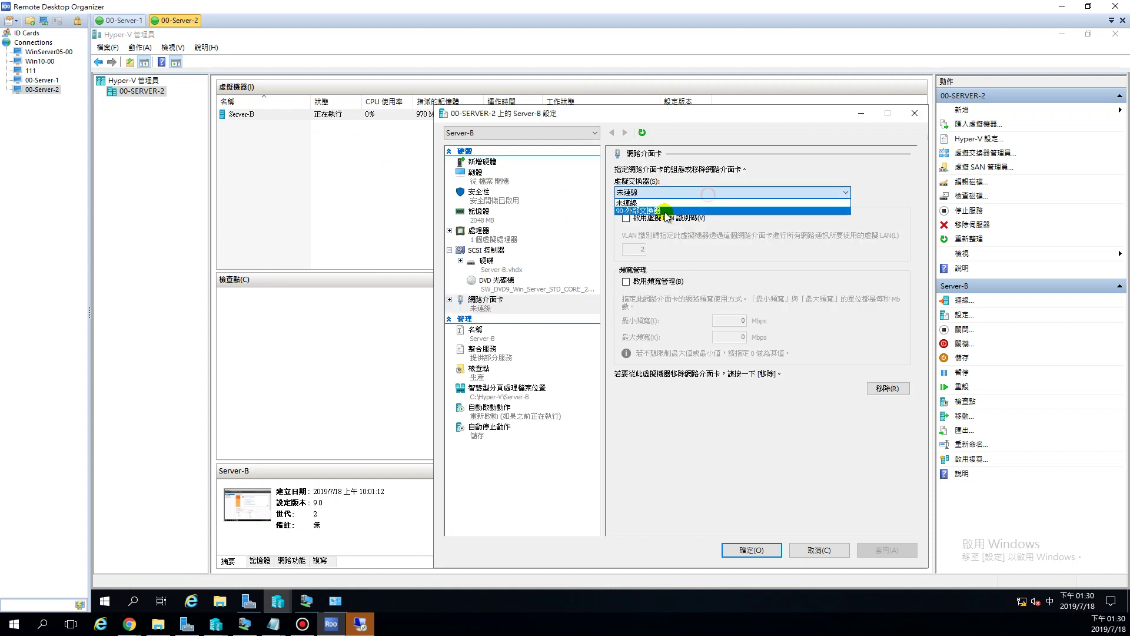
{"action": "left_click", "coordinate": [628, 210]}
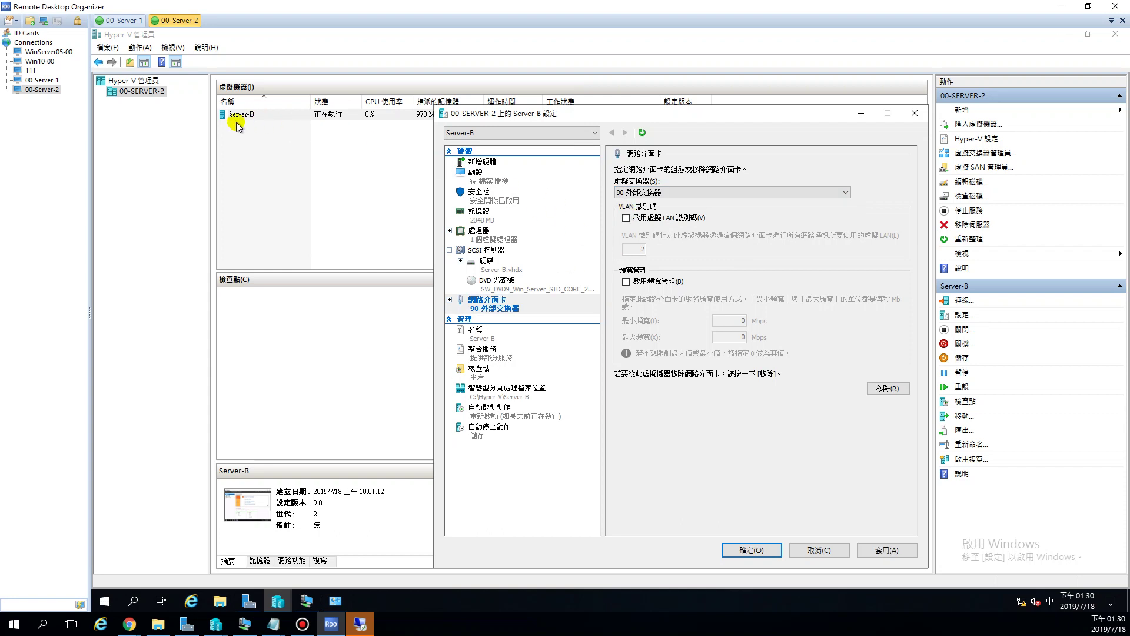
{"action": "left_click", "coordinate": [751, 550]}
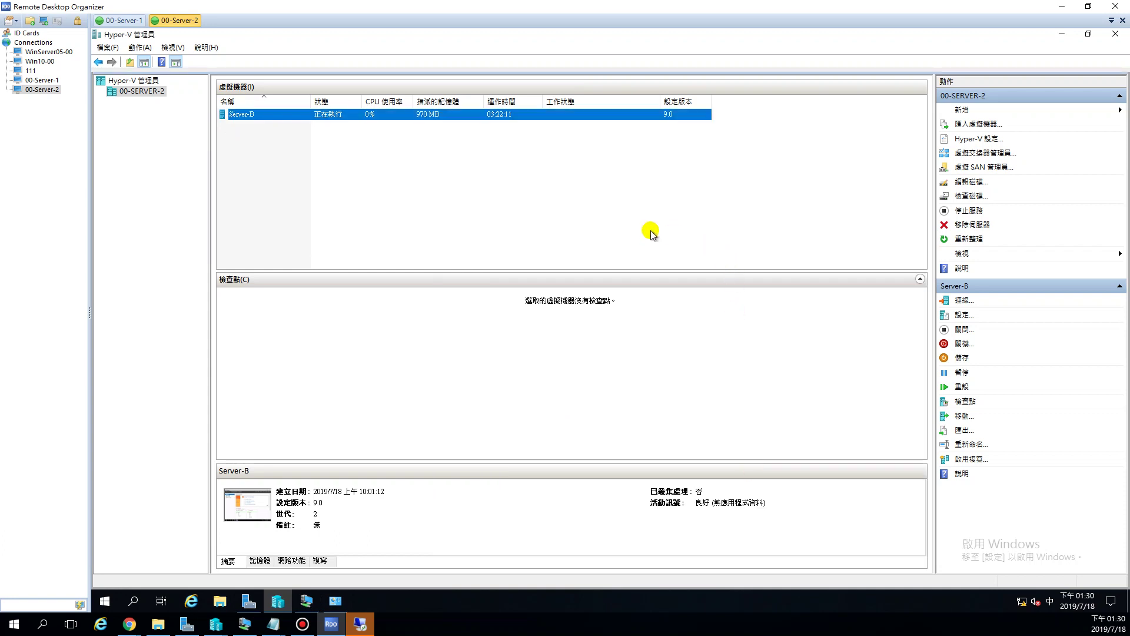
Step: Bring up Server-B's virtual machine window and open its network connections from the local server properties in Server Manager
{"action": "mouse_move", "coordinate": [306, 600]}
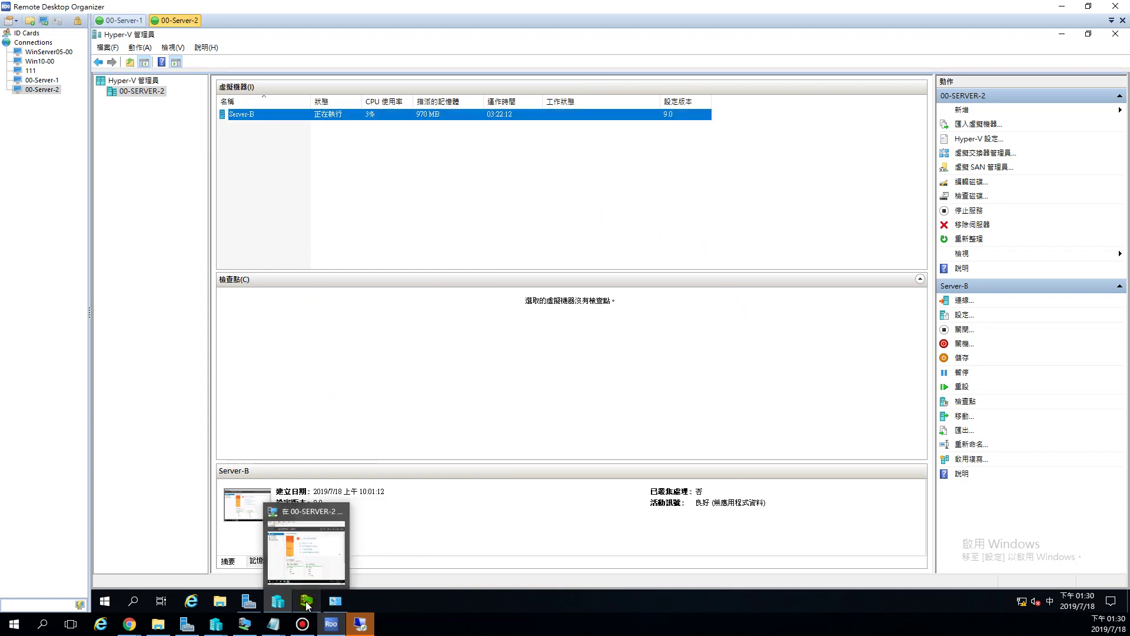
{"action": "left_click", "coordinate": [309, 544]}
{"action": "left_click_drag", "start_coordinate": [522, 68], "coordinate": [455, 56]}
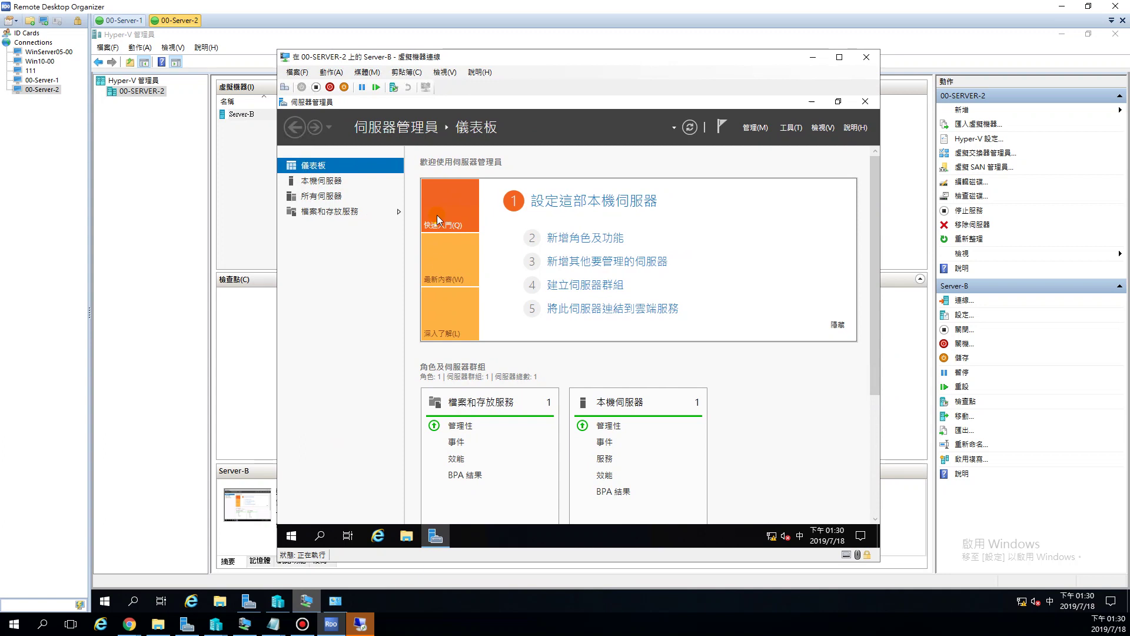
{"action": "left_click", "coordinate": [330, 181]}
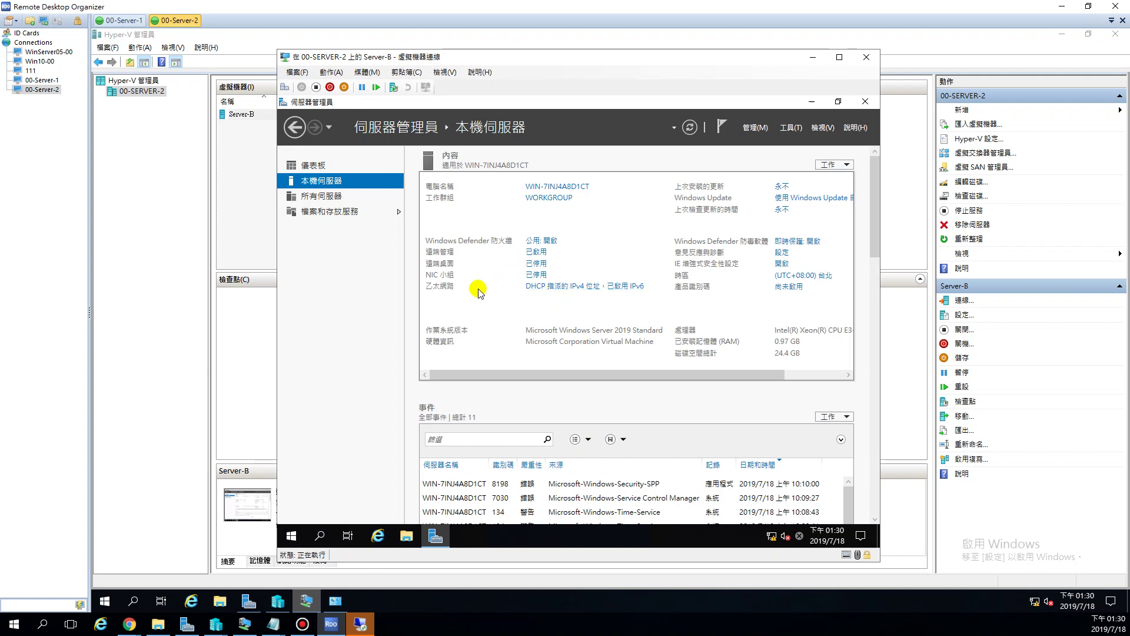
{"action": "left_click", "coordinate": [547, 286]}
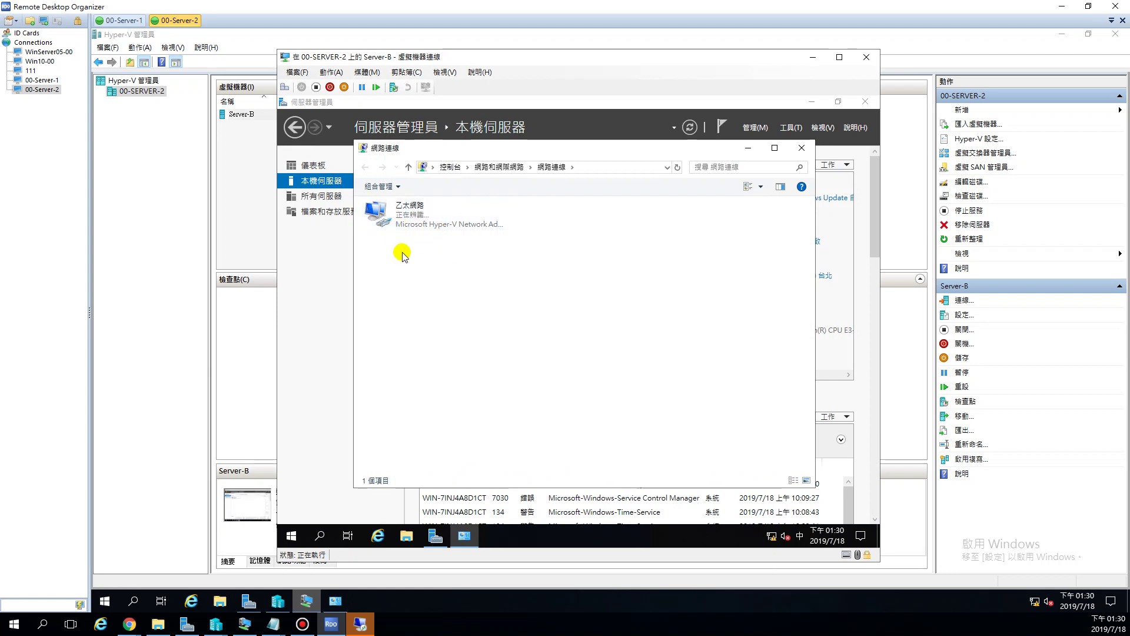
Step: Configure Server-B's Ethernet adapter with static IPv4 address 192.168.90.104, subnet mask 255.255.255.0 and default gateway 192.168.90.254
{"action": "left_click", "coordinate": [413, 219]}
{"action": "right_click", "coordinate": [412, 219]}
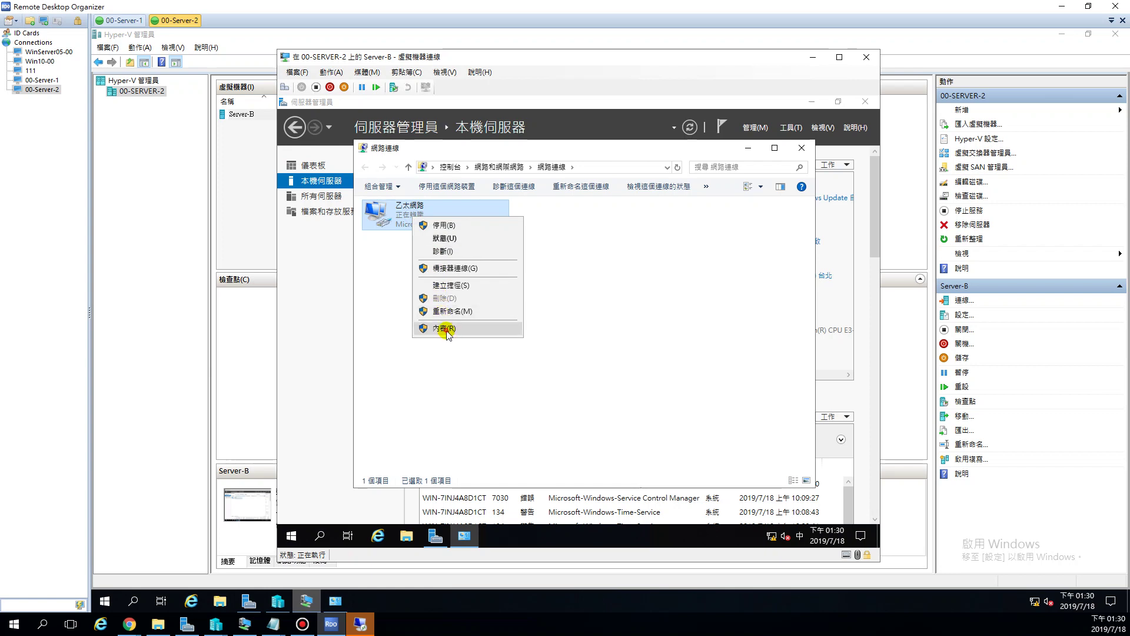
{"action": "left_click", "coordinate": [447, 330]}
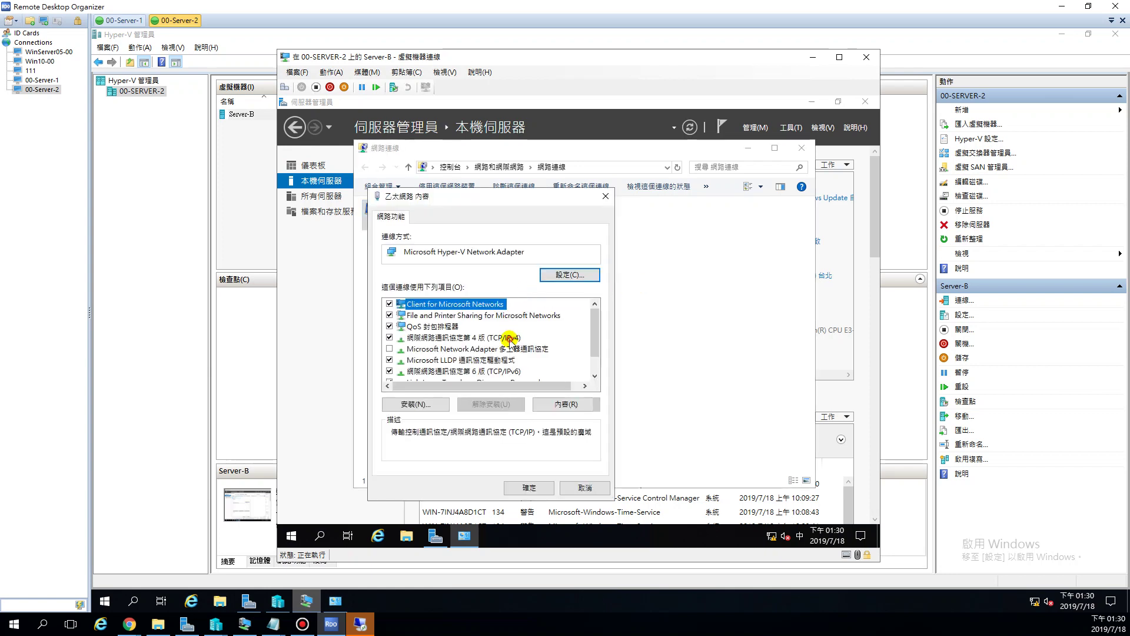
{"action": "double_click", "coordinate": [509, 339]}
{"action": "left_click", "coordinate": [438, 318]}
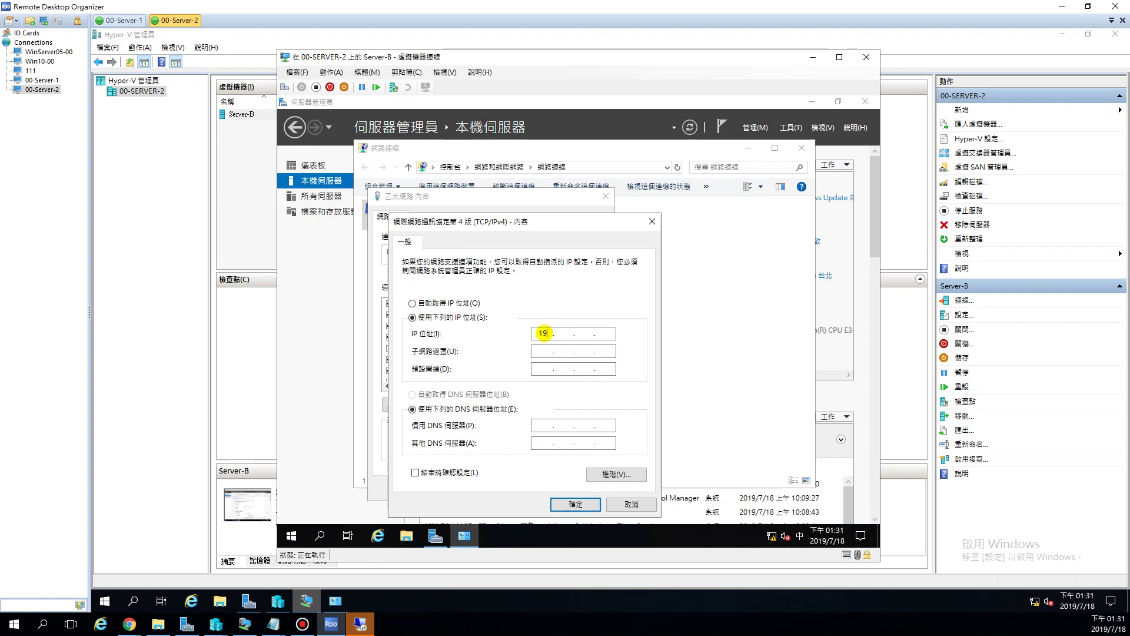
{"action": "left_click", "coordinate": [542, 332]}
{"action": "type", "text": "192.168.90"}
{"action": "key", "text": "Tab"}
{"action": "key", "text": "Tab"}
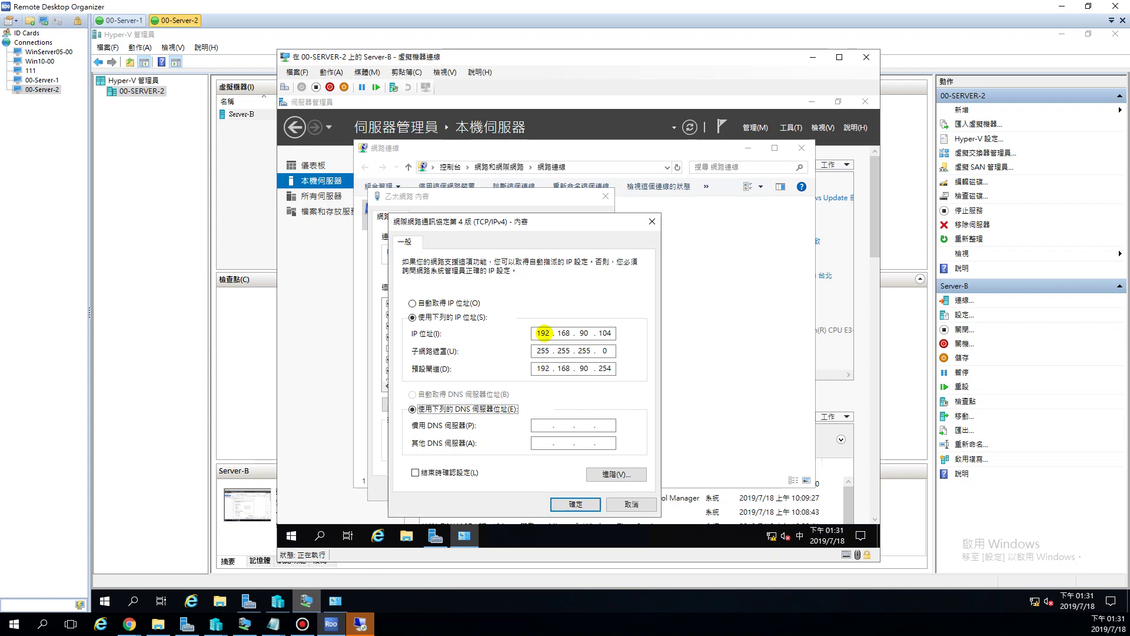
{"action": "key", "text": "Tab"}
{"action": "left_click", "coordinate": [577, 505]}
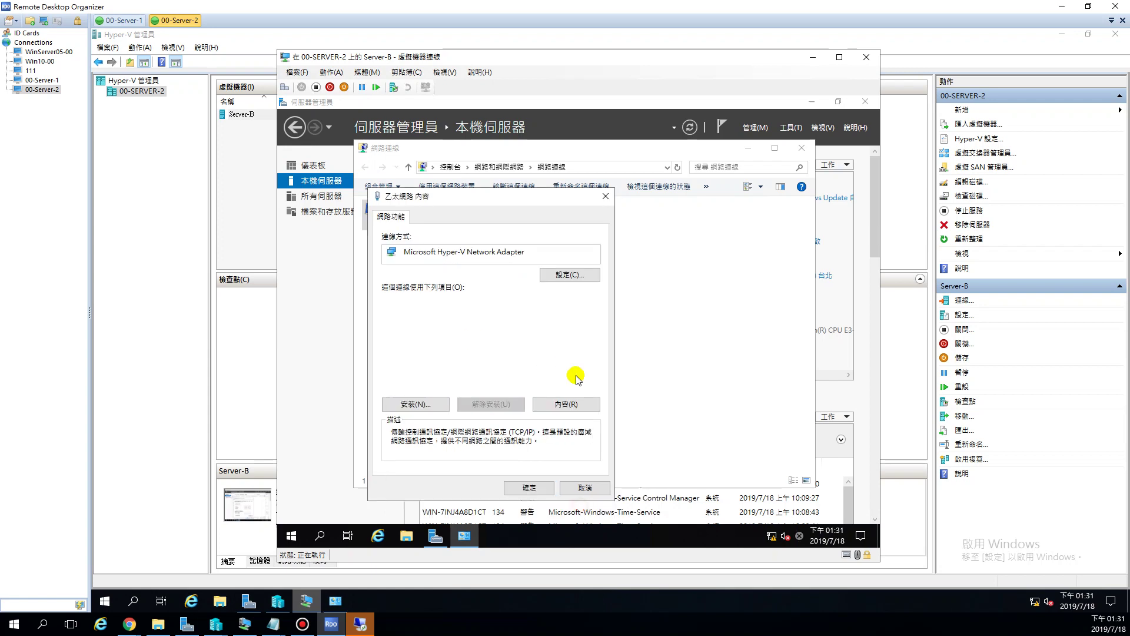
{"action": "left_click", "coordinate": [529, 487]}
Step: Close the network connections and allow network discovery on Server-B, and turn off Internet Explorer Enhanced Security Configuration for administrators
{"action": "left_click", "coordinate": [799, 149]}
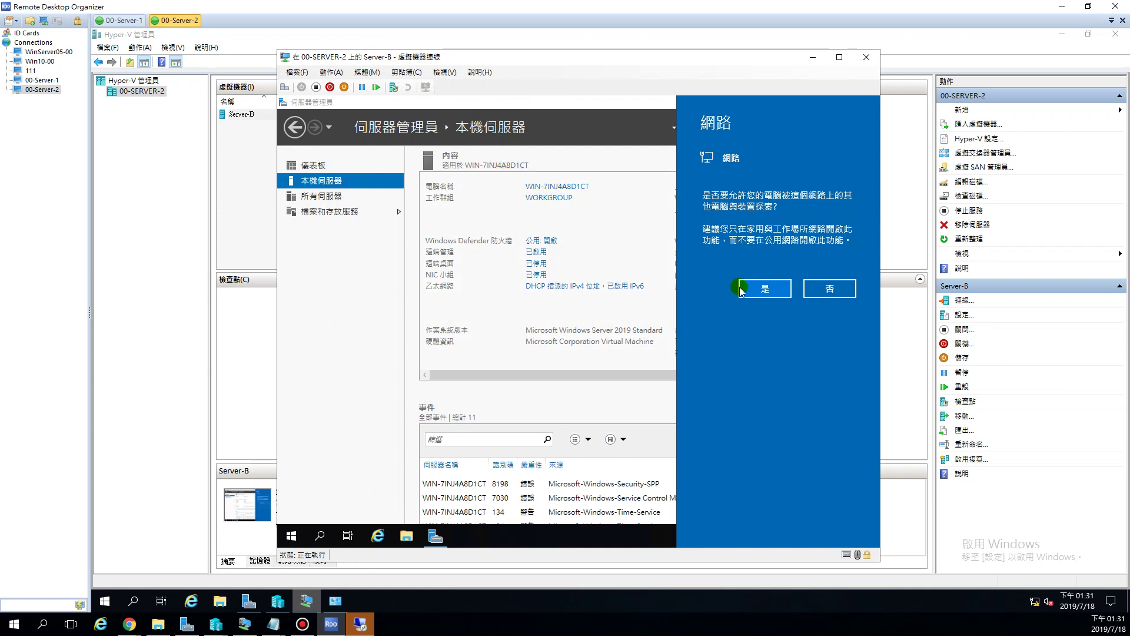
{"action": "left_click", "coordinate": [770, 291]}
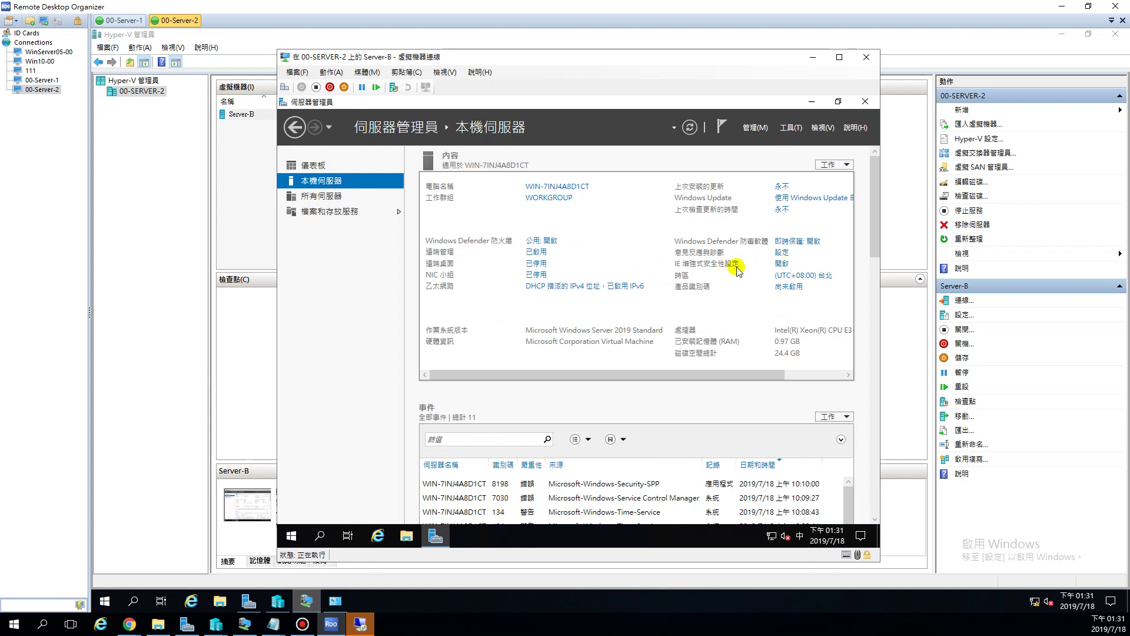
{"action": "left_click", "coordinate": [488, 296]}
{"action": "left_click", "coordinate": [622, 458]}
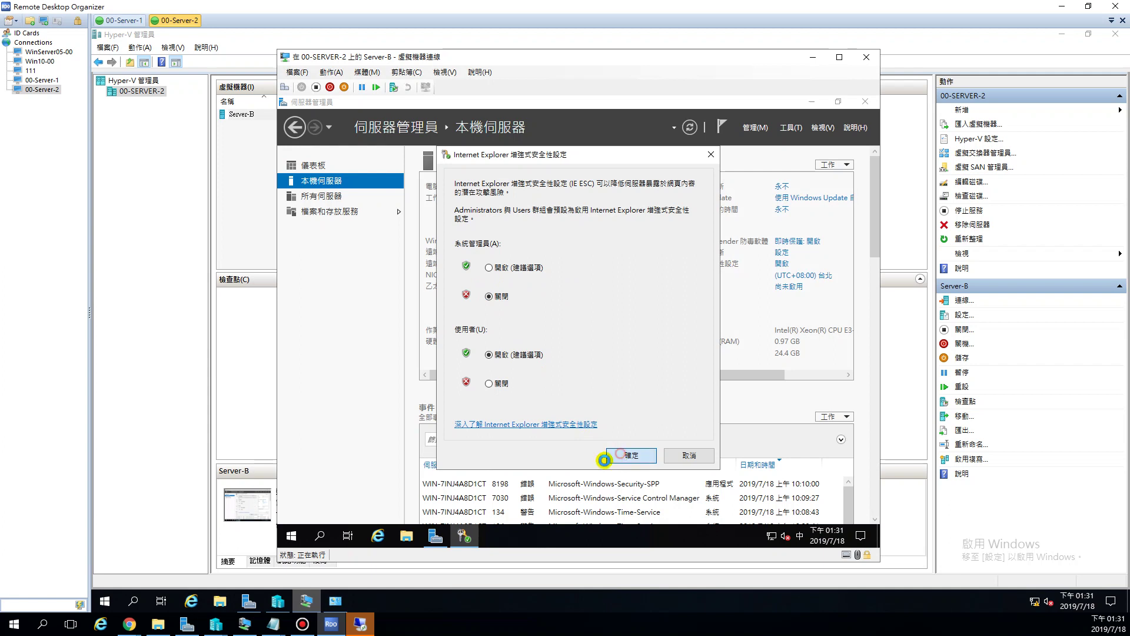
{"action": "left_click", "coordinate": [378, 537]}
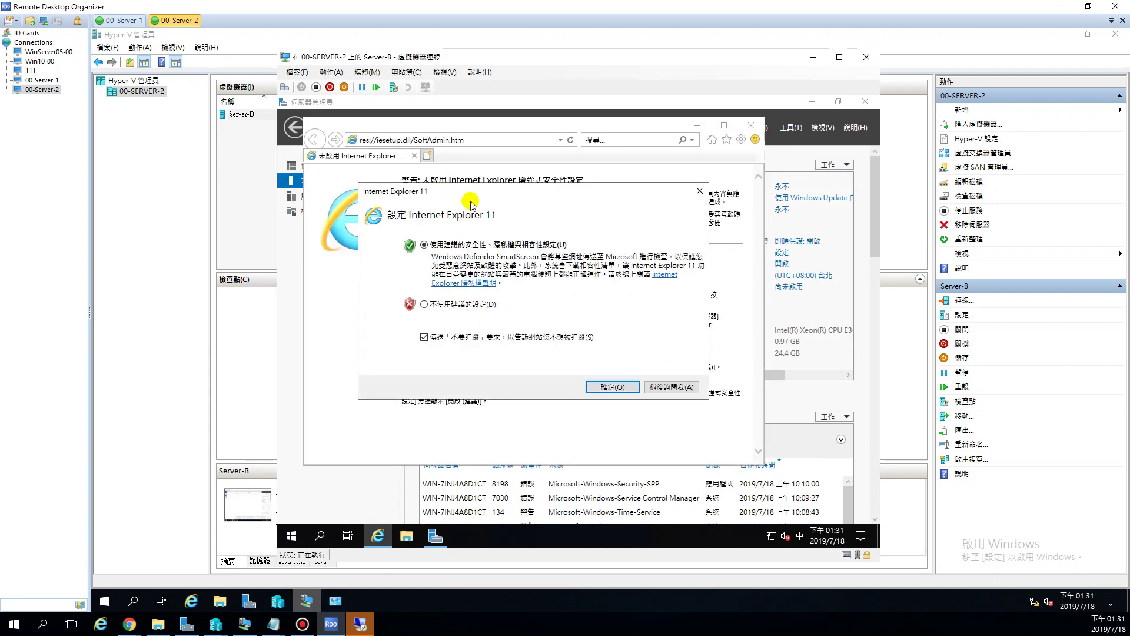
{"action": "left_click", "coordinate": [610, 377]}
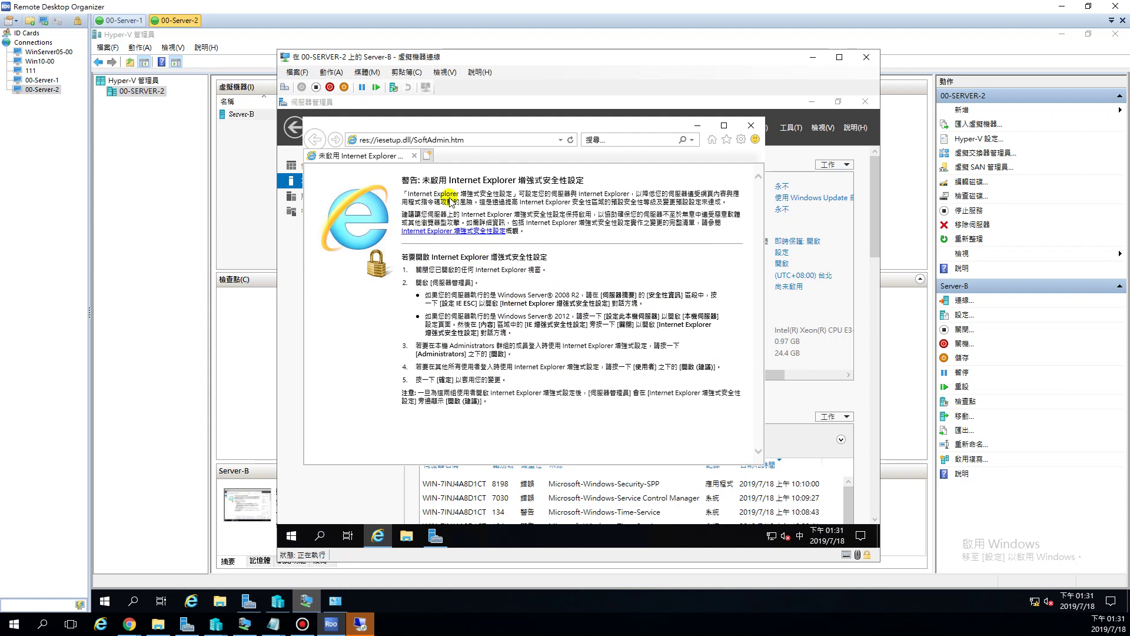
{"action": "left_click", "coordinate": [469, 140]}
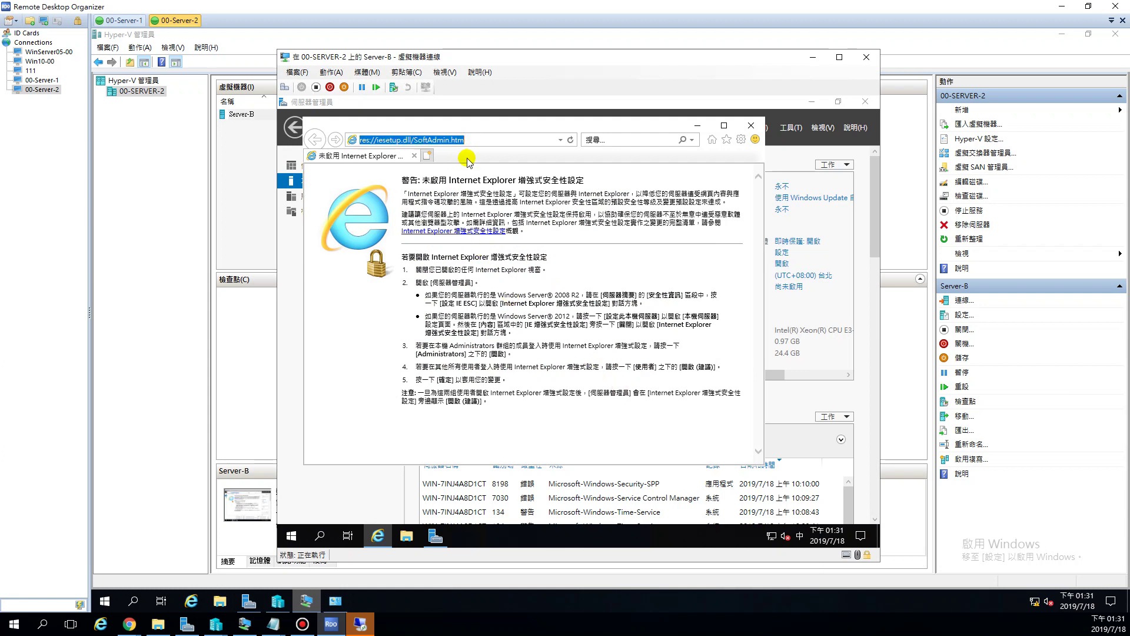
{"action": "type", "text": "w"}
{"action": "key", "text": "shift"}
{"action": "type", "text": "ww"}
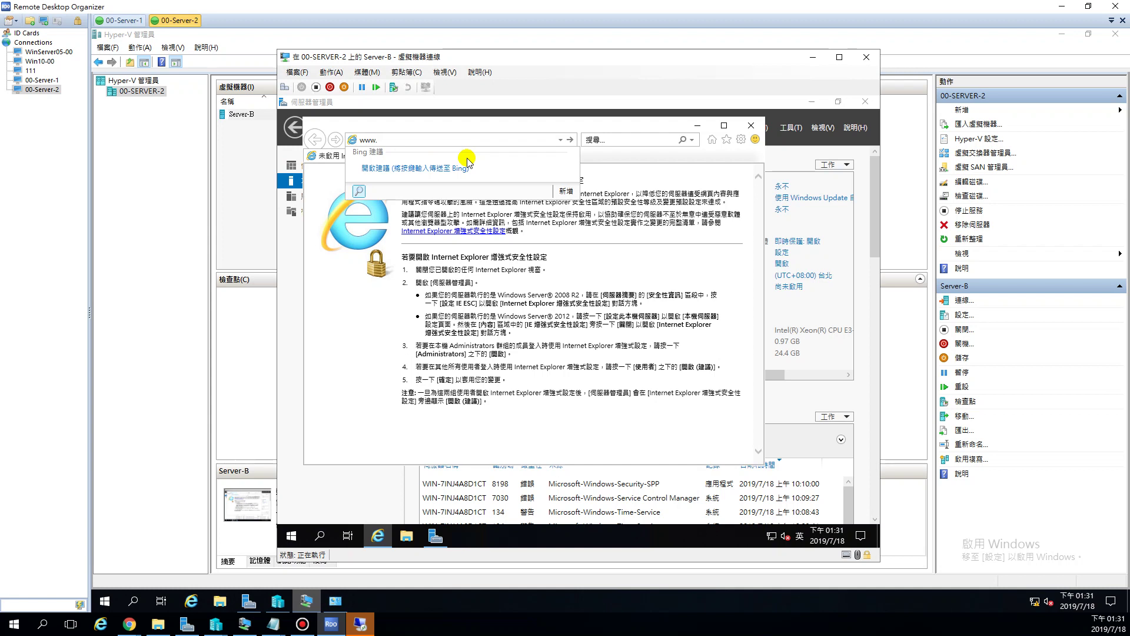
{"action": "type", "text": ".google.com.tw"}
{"action": "key", "text": "Return"}
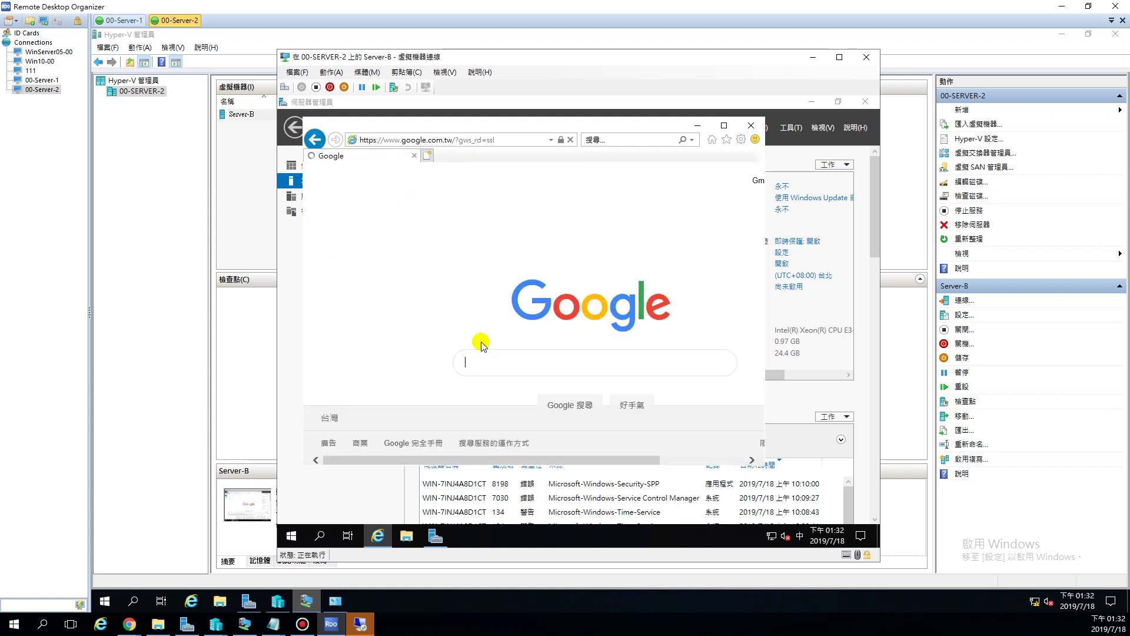
Step: Maximize the browser showing Google, move Server-B's connection window slightly, and minimize the browser and Server Manager to reach Server-B's desktop
{"action": "double_click", "coordinate": [474, 123]}
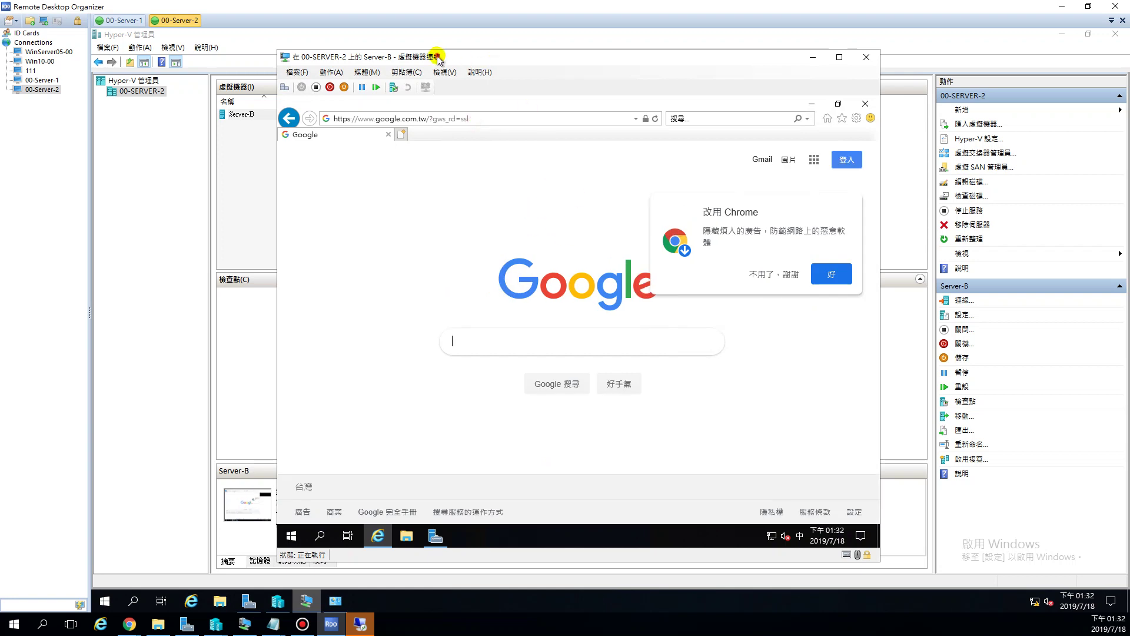
{"action": "left_click_drag", "start_coordinate": [444, 58], "coordinate": [419, 73]}
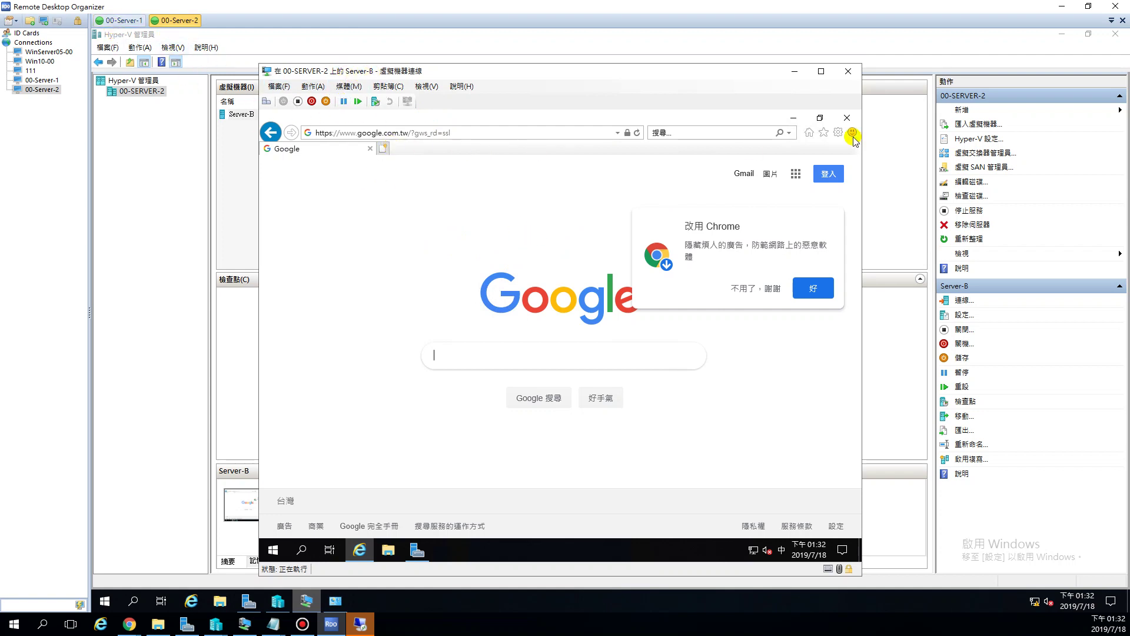
{"action": "left_click", "coordinate": [796, 121]}
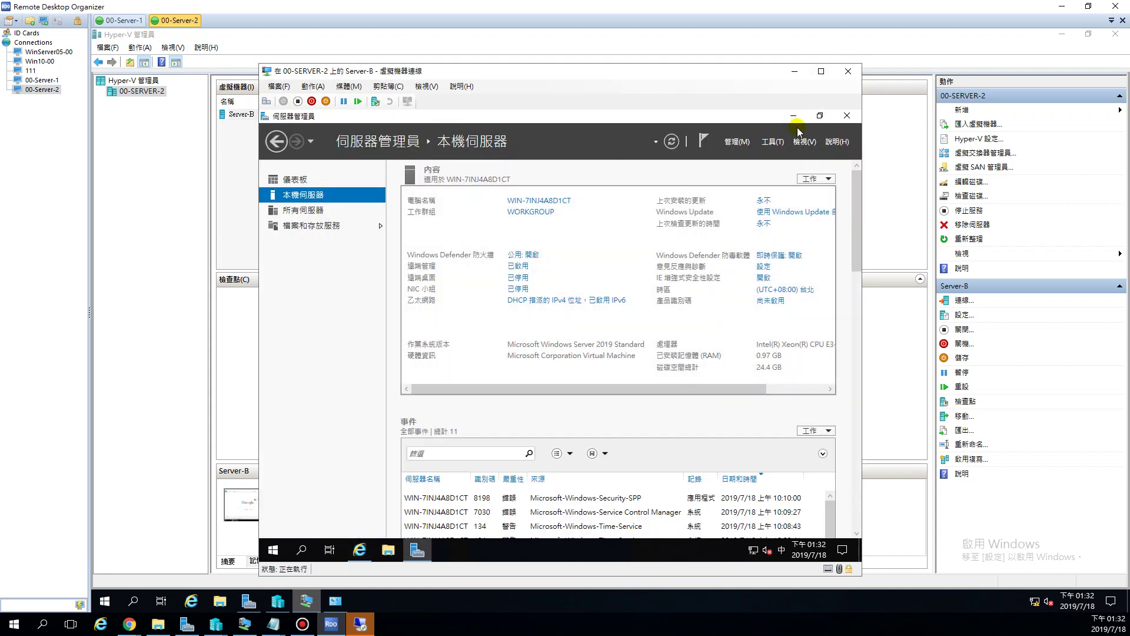
{"action": "left_click", "coordinate": [792, 118]}
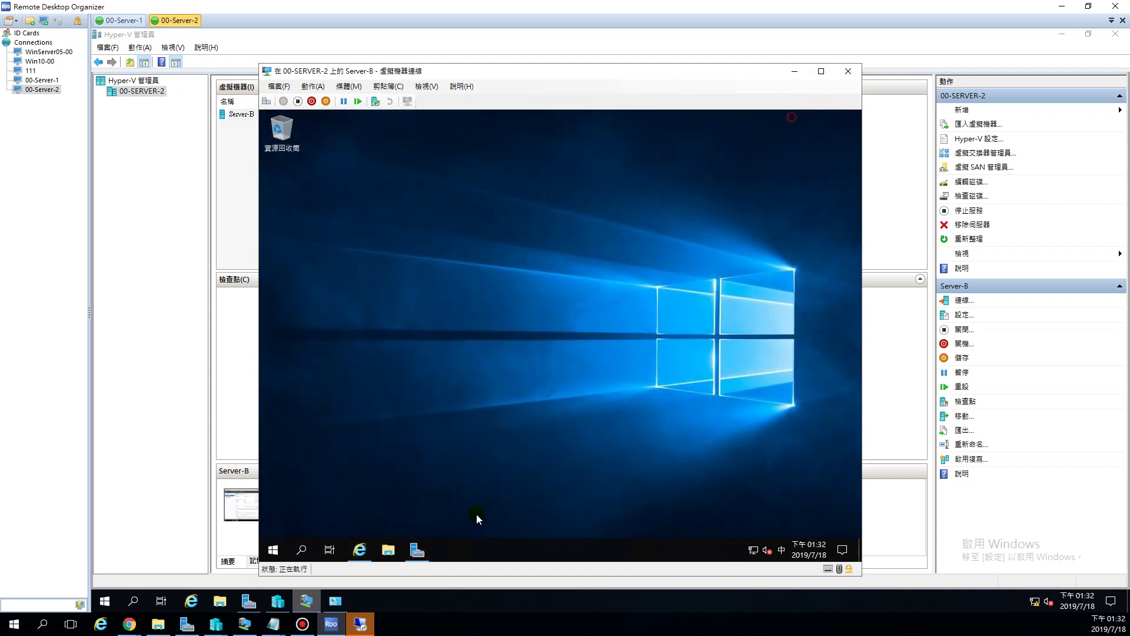
Step: Start Windows PowerShell on Server-B and run a continuous ping to 192.168.90.103 with ping 192.168.90.103 -t
{"action": "right_click", "coordinate": [272, 550]}
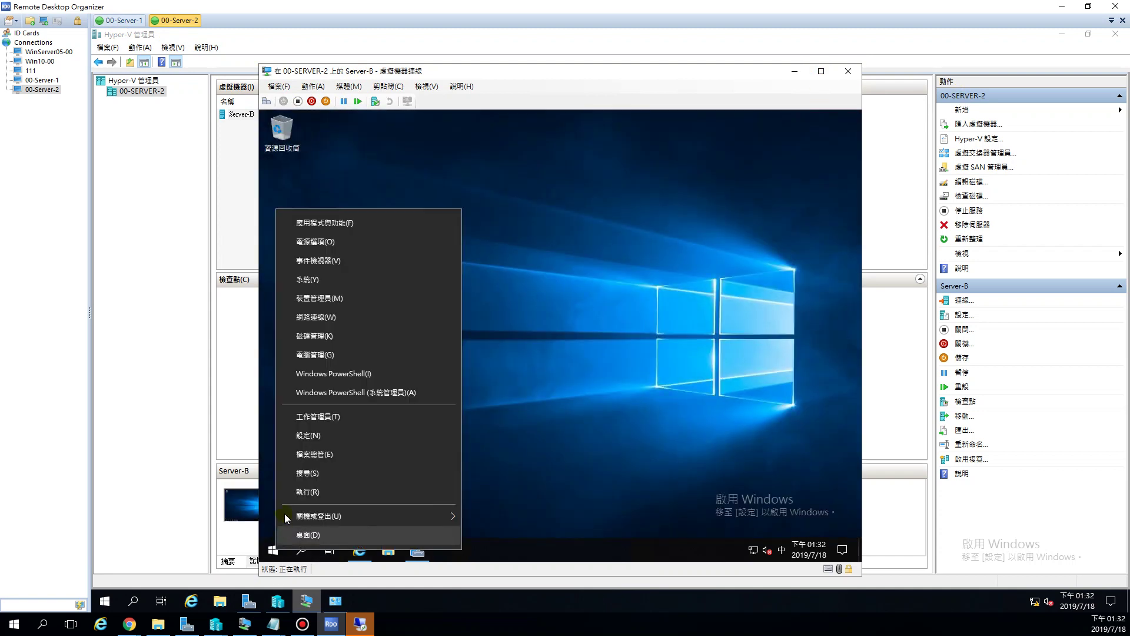
{"action": "left_click", "coordinate": [333, 374]}
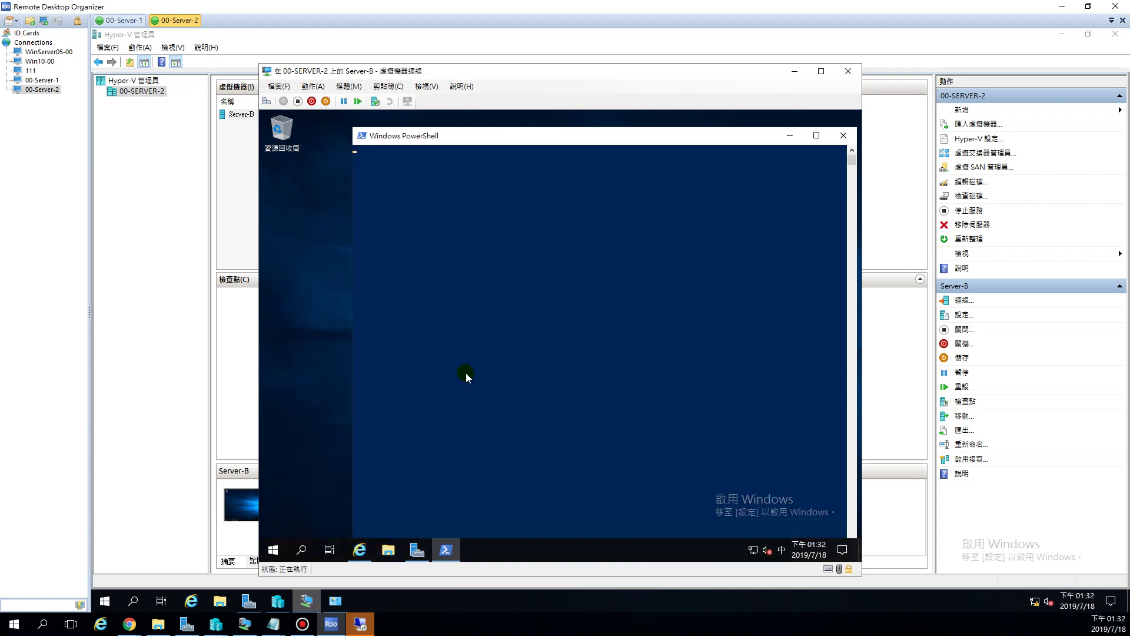
{"action": "key", "text": "shift"}
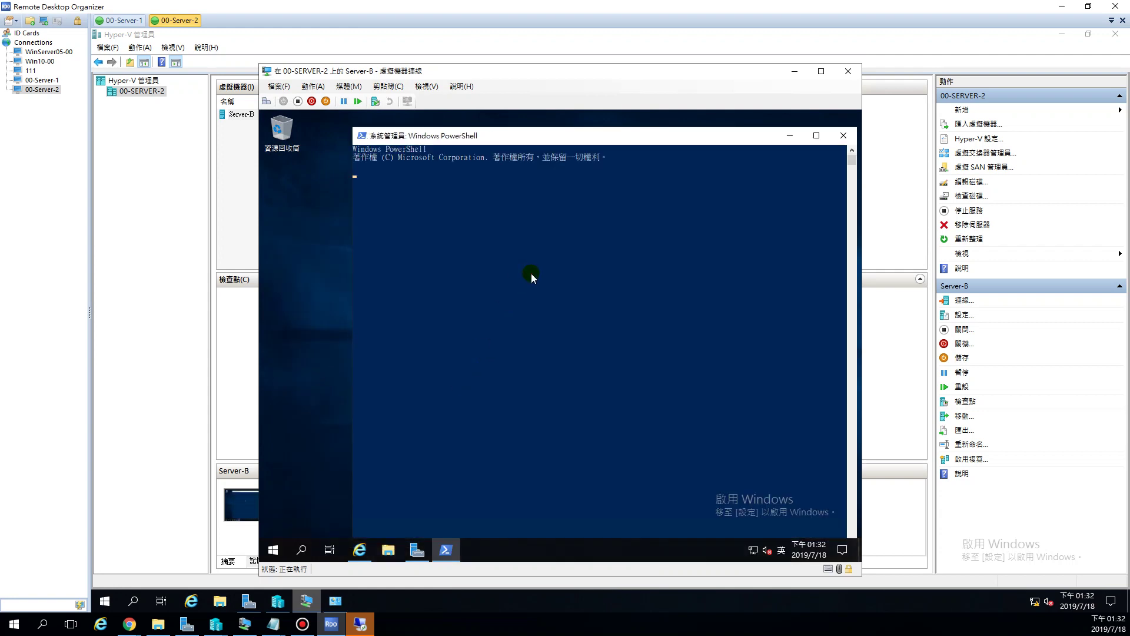
{"action": "type", "text": "ping 192.168.90.103"}
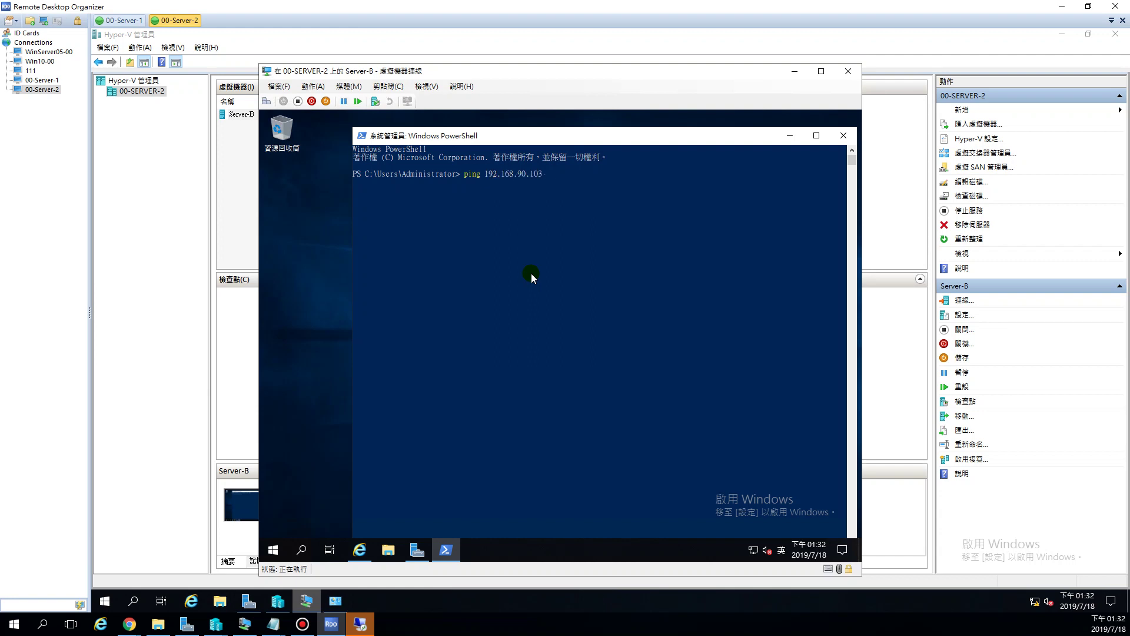
{"action": "type", "text": " -t"}
{"action": "key", "text": "Return"}
Step: Switch to the 00-Server-1 session, connect to the 00-Server-A virtual machine, and minimize its browser
{"action": "left_click", "coordinate": [122, 20]}
{"action": "left_click", "coordinate": [399, 257]}
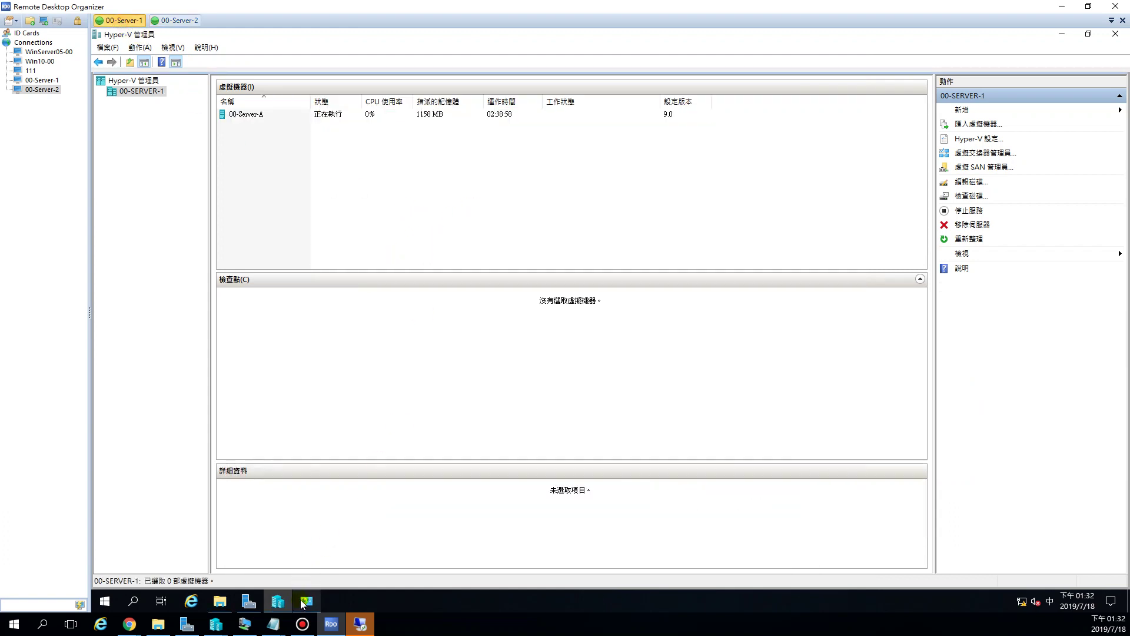
{"action": "right_click", "coordinate": [257, 113]}
{"action": "left_click", "coordinate": [282, 122]}
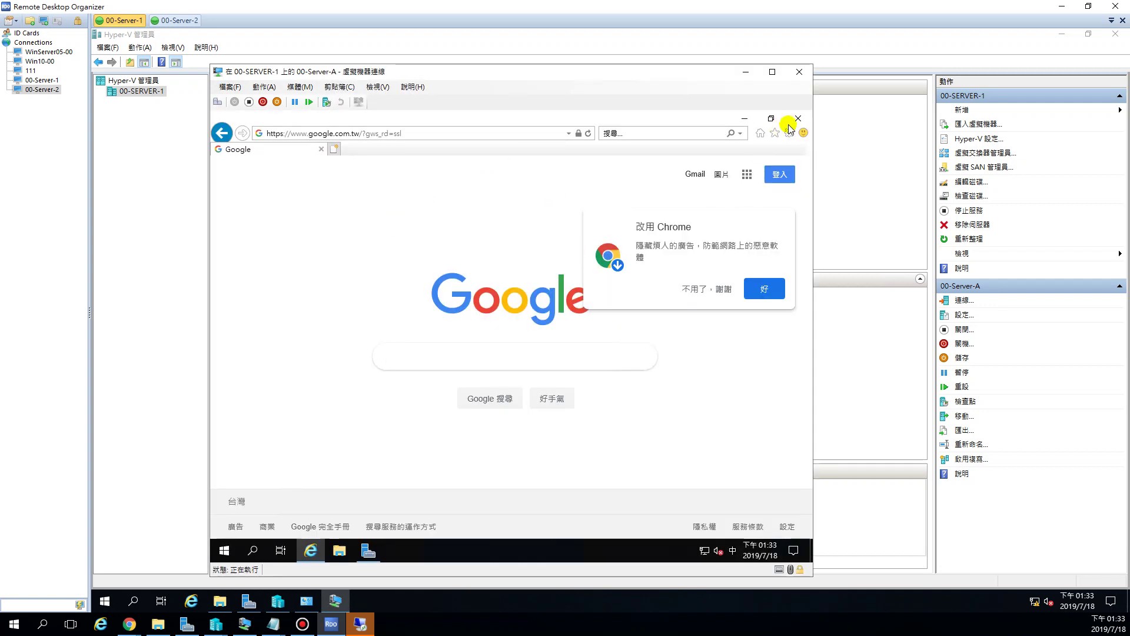
{"action": "left_click", "coordinate": [744, 119]}
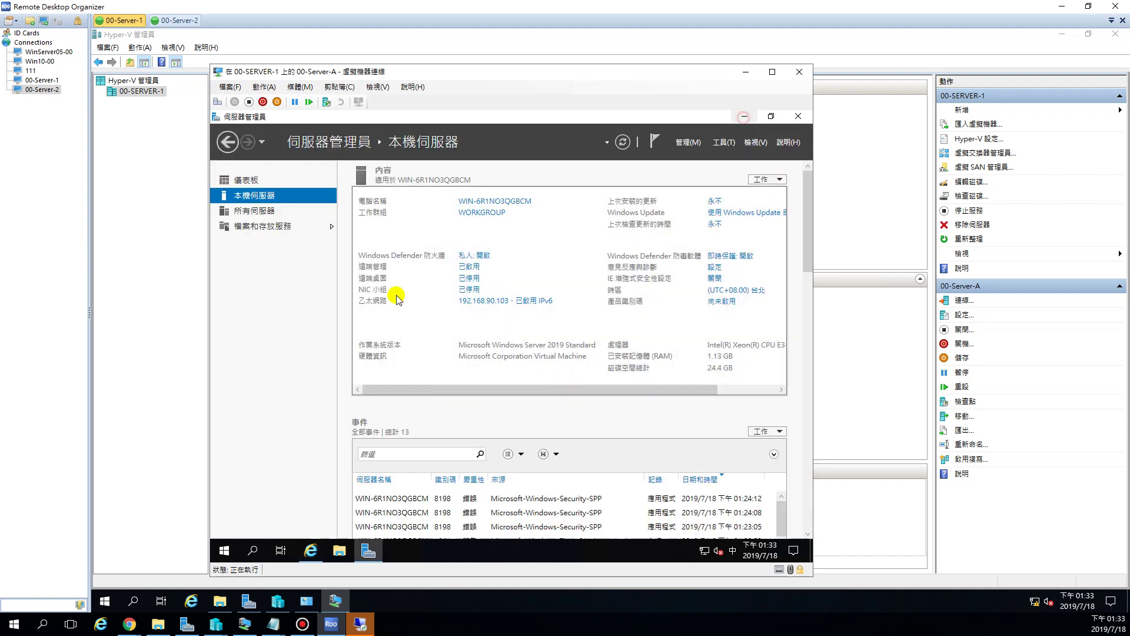
Step: Start Windows PowerShell on 00-Server-A and run a continuous ping to 192.168.90.104 with ping 192.168.90.104 -t
{"action": "right_click", "coordinate": [223, 551]}
{"action": "left_click", "coordinate": [284, 376]}
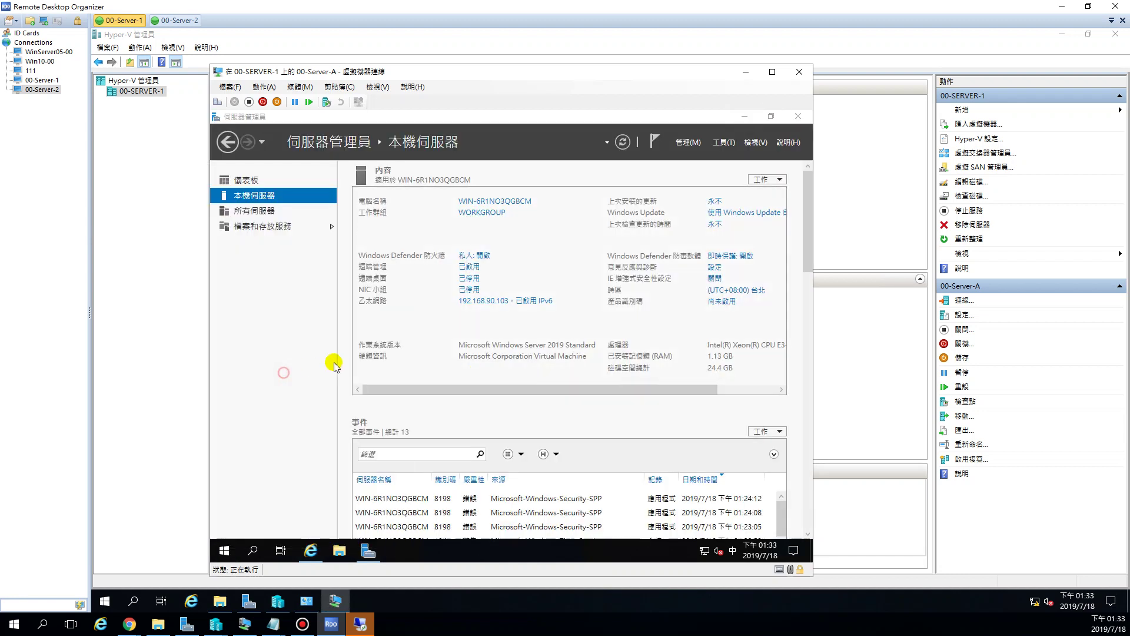
{"action": "left_click", "coordinate": [542, 294]}
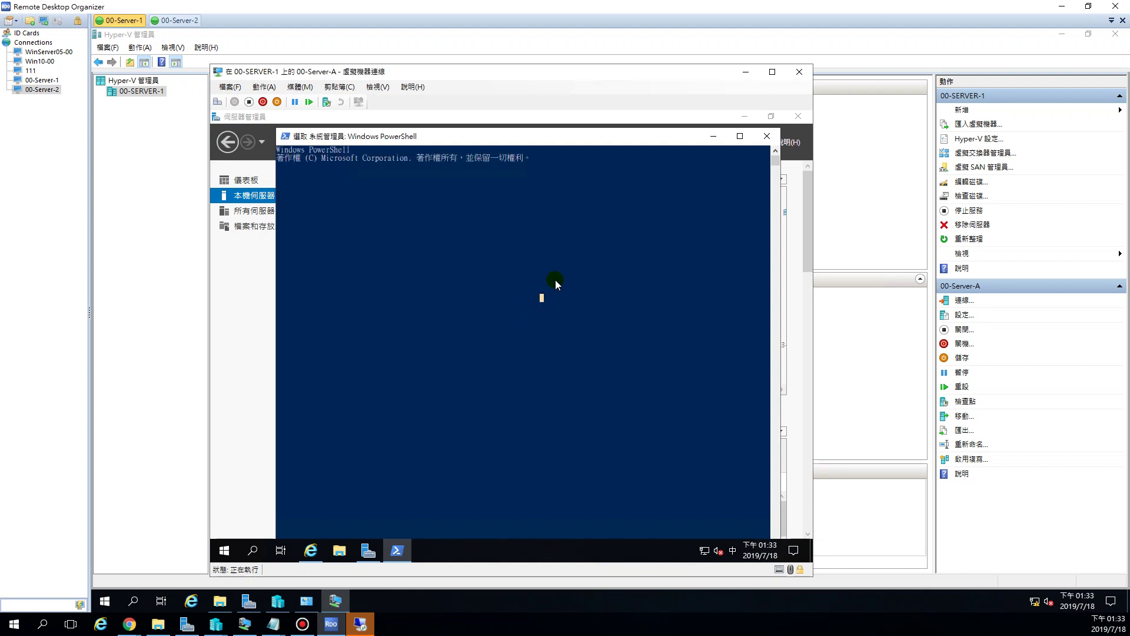
{"action": "left_click", "coordinate": [555, 280]}
{"action": "left_click_drag", "start_coordinate": [402, 136], "coordinate": [385, 127]}
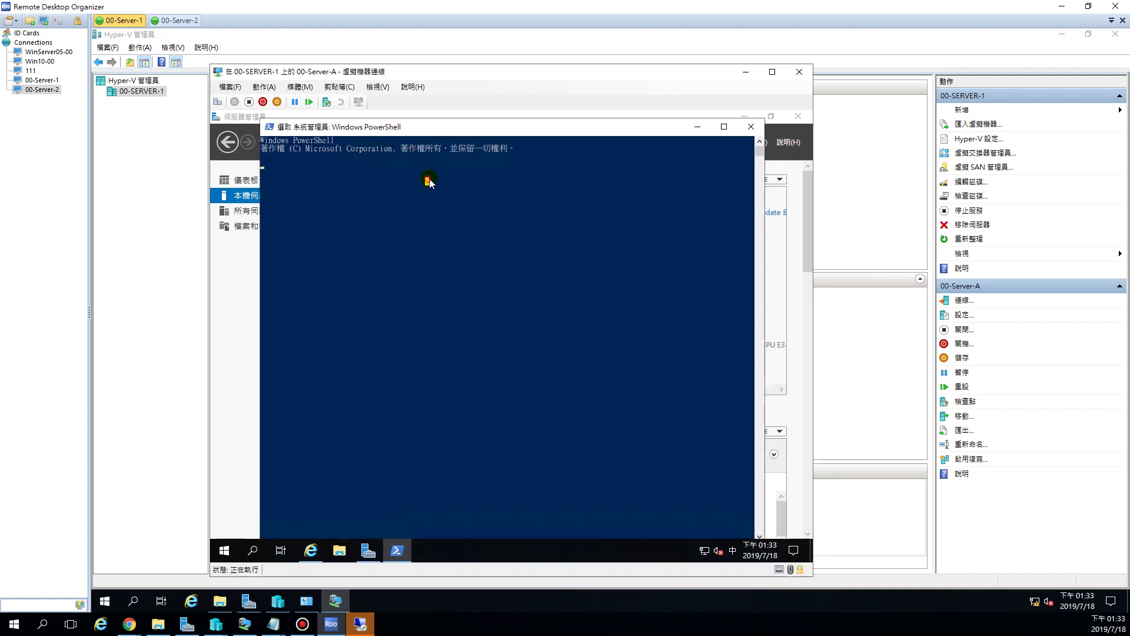
{"action": "key", "text": "Escape"}
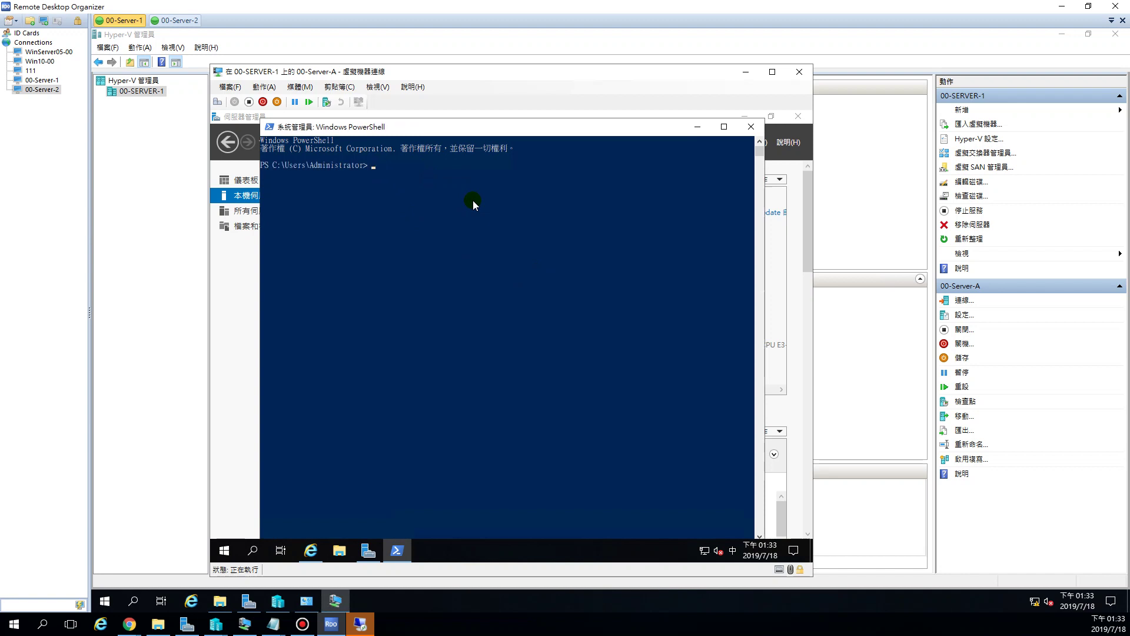
{"action": "key", "text": "shift"}
{"action": "type", "text": "ping 192.168.90.104 -t"}
{"action": "key", "text": "Return"}
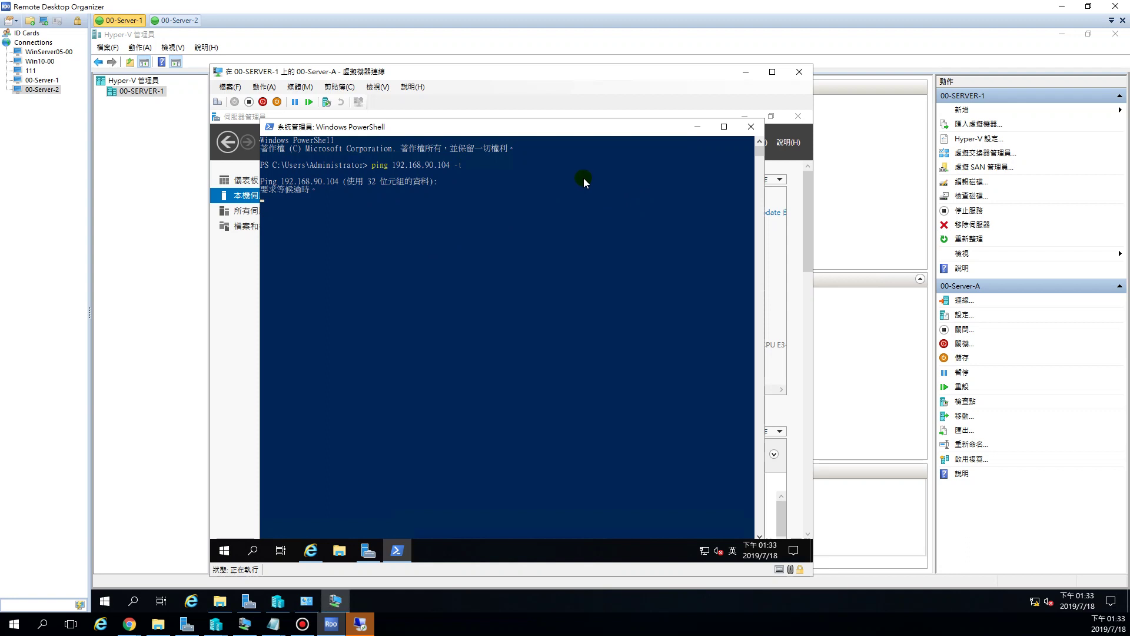
Step: Open the advanced Windows Defender Firewall settings on 00-Server-A from the local server's firewall property, and close the Windows Security window
{"action": "left_click_drag", "start_coordinate": [378, 71], "coordinate": [312, 57]}
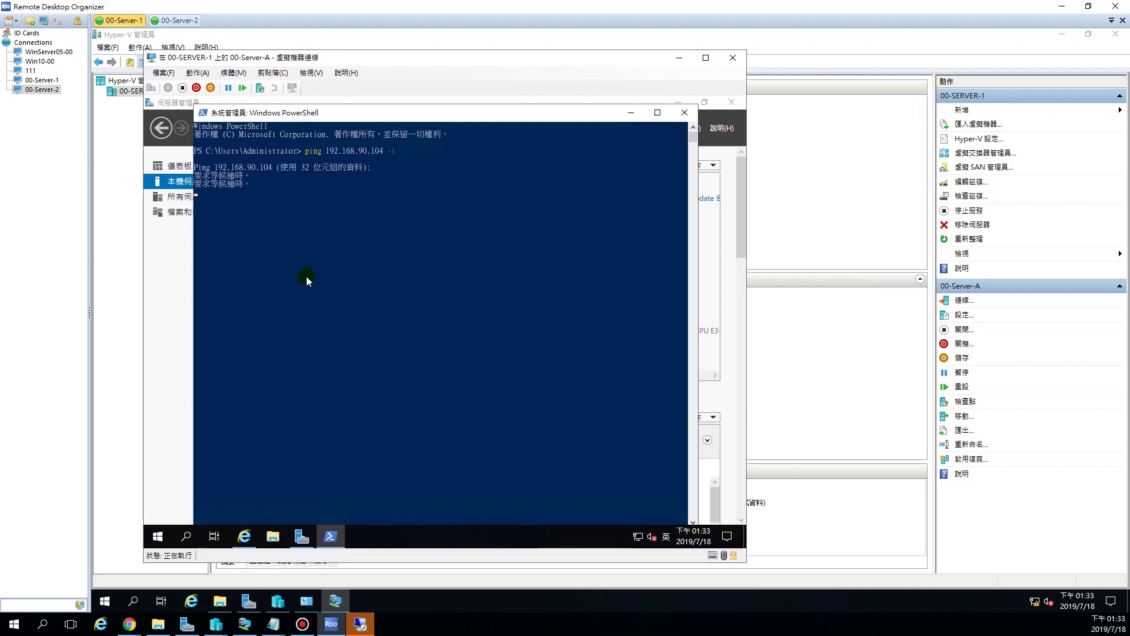
{"action": "left_click", "coordinate": [302, 535]}
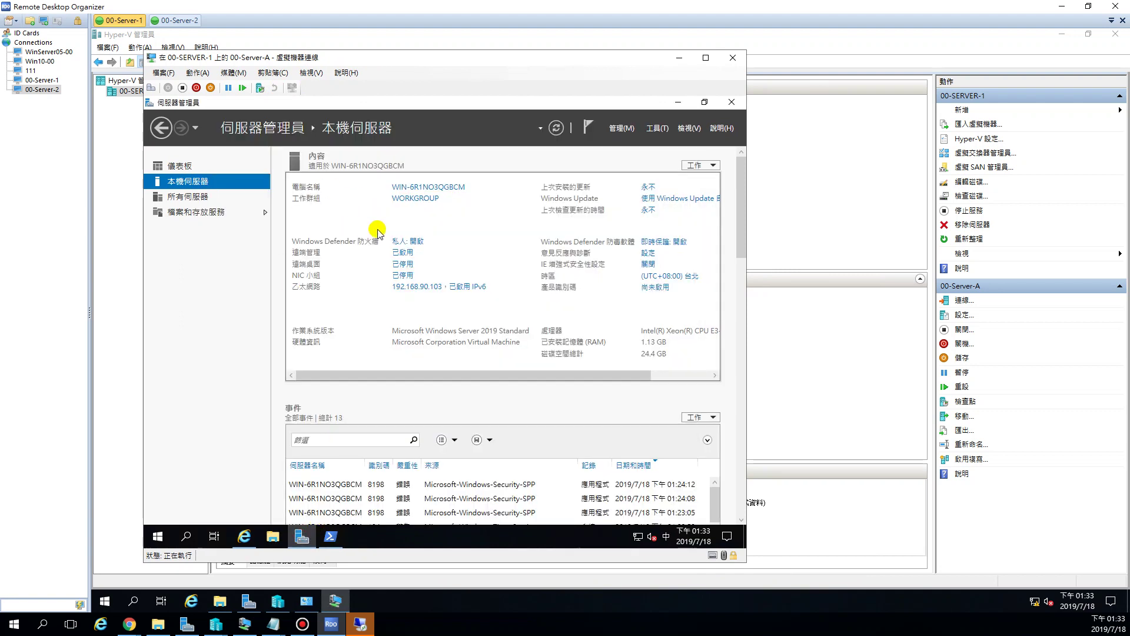
{"action": "left_click", "coordinate": [415, 242]}
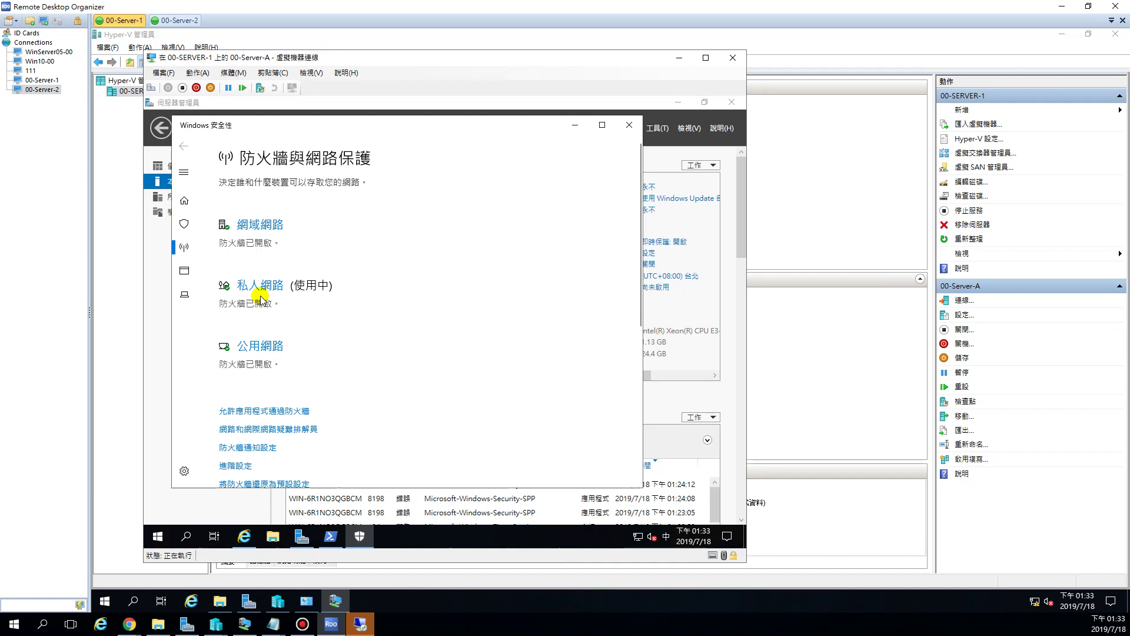
{"action": "scroll", "coordinate": [247, 344], "scroll_direction": "down", "scroll_amount": 3}
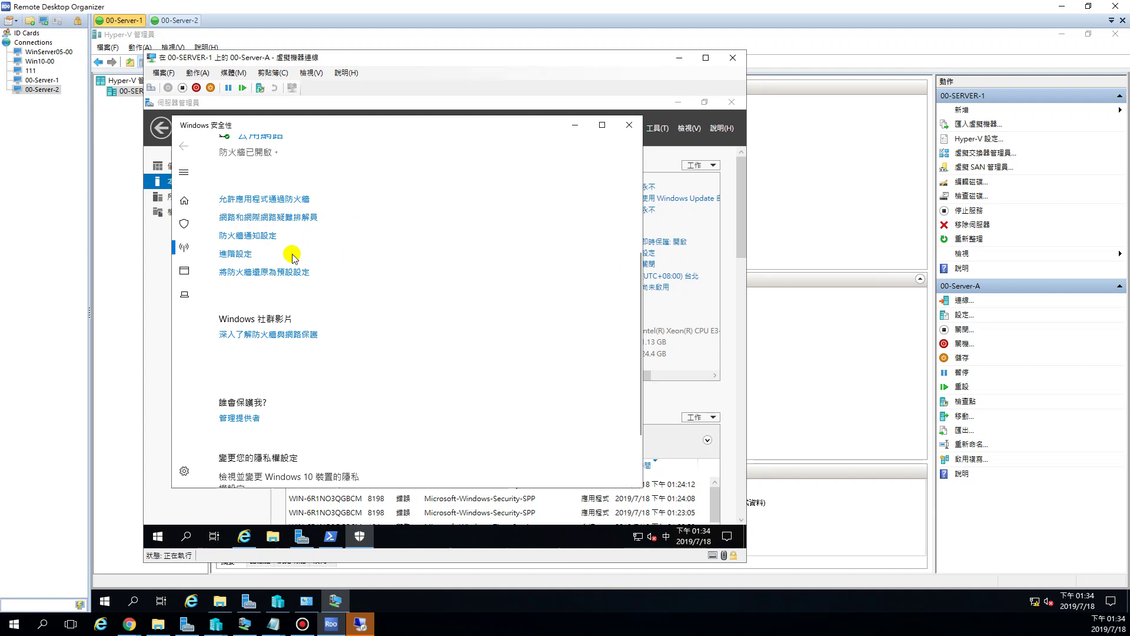
{"action": "left_click", "coordinate": [245, 256]}
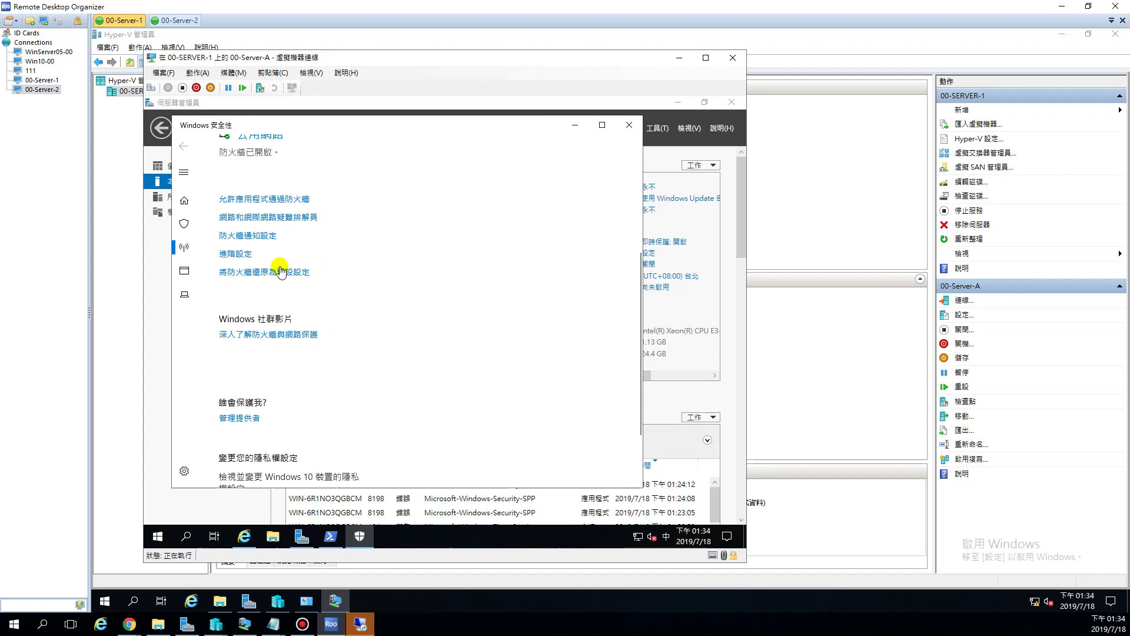
{"action": "left_click", "coordinate": [231, 255]}
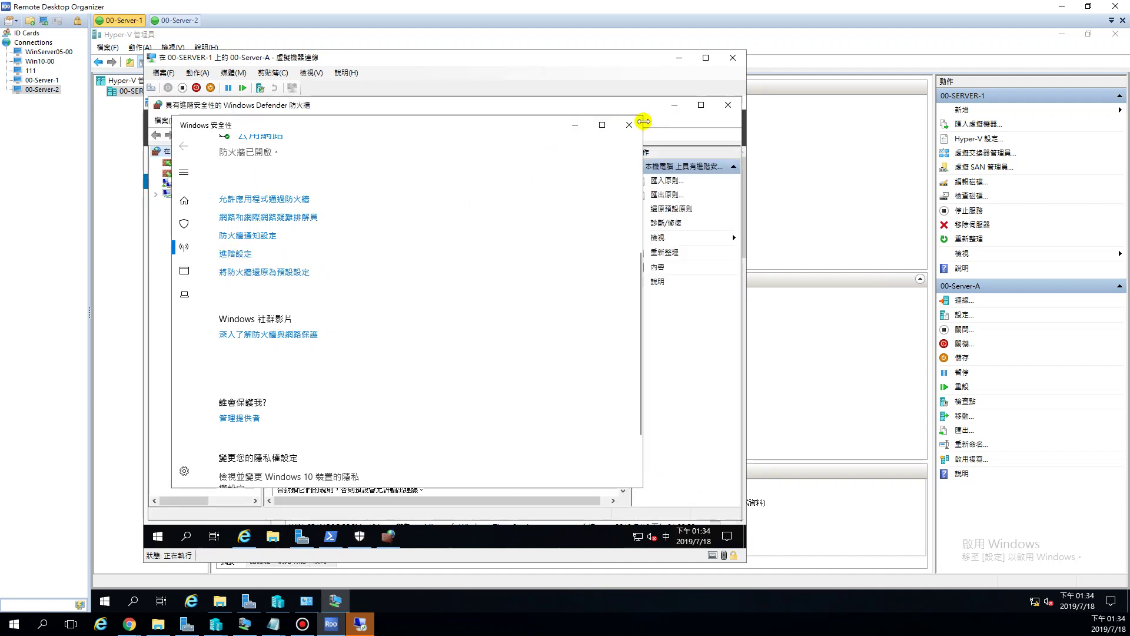
{"action": "left_click", "coordinate": [630, 127]}
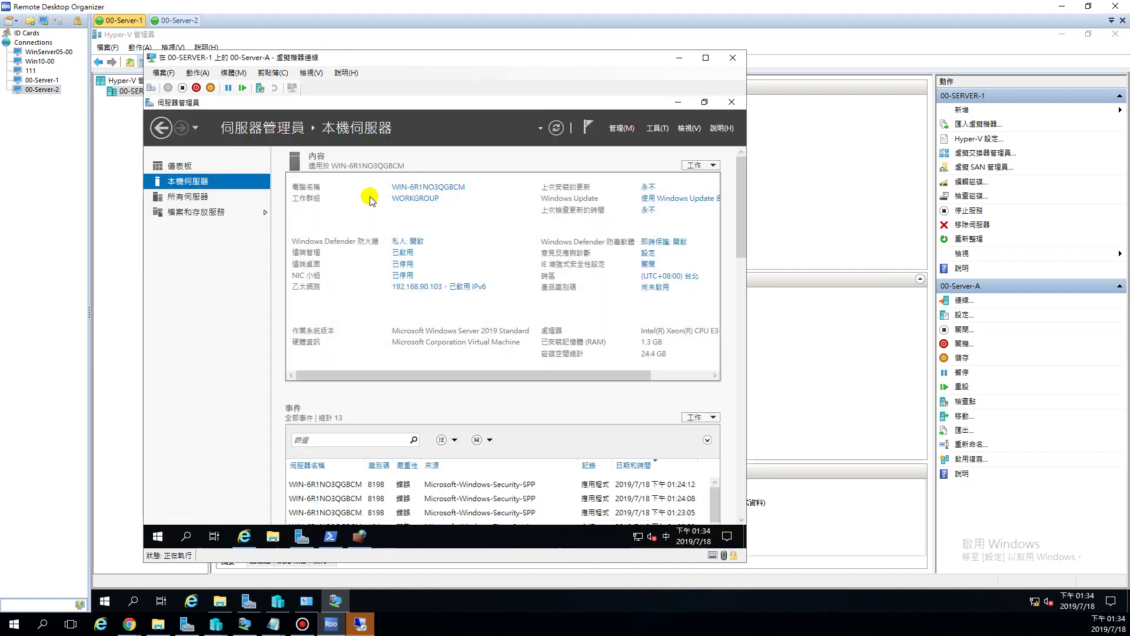
{"action": "left_click", "coordinate": [361, 538]}
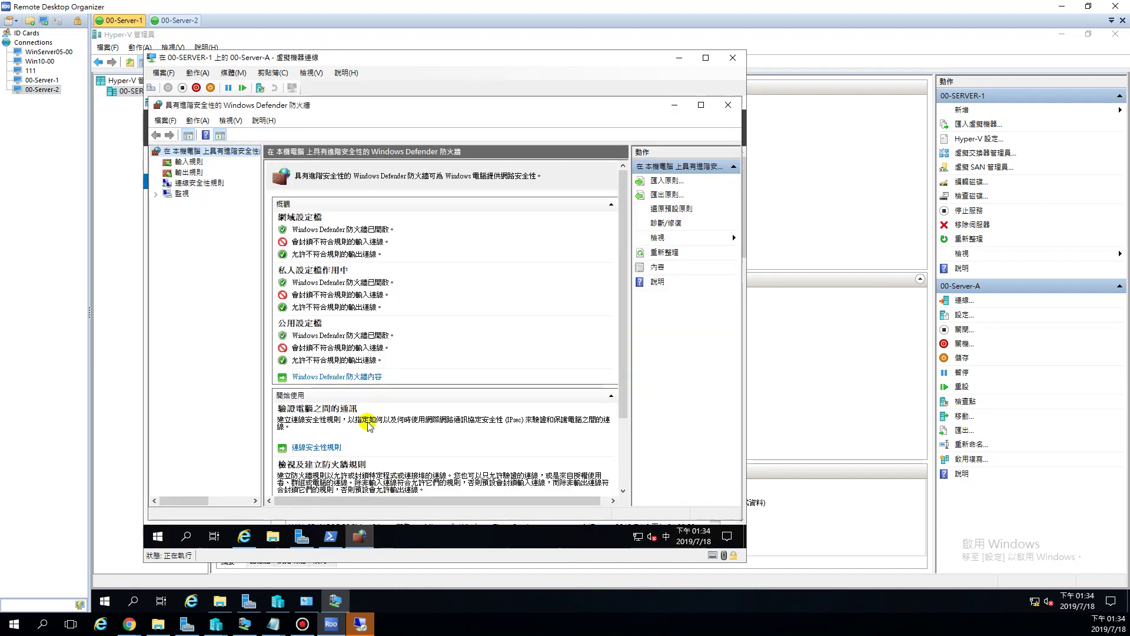
Step: Select the inbound rule 檔案及印表機共用 (回應要求 - ICMPv4-In) on 00-Server-A and widen the rule name column
{"action": "left_click", "coordinate": [188, 162]}
{"action": "left_click_drag", "start_coordinate": [623, 221], "coordinate": [630, 492]}
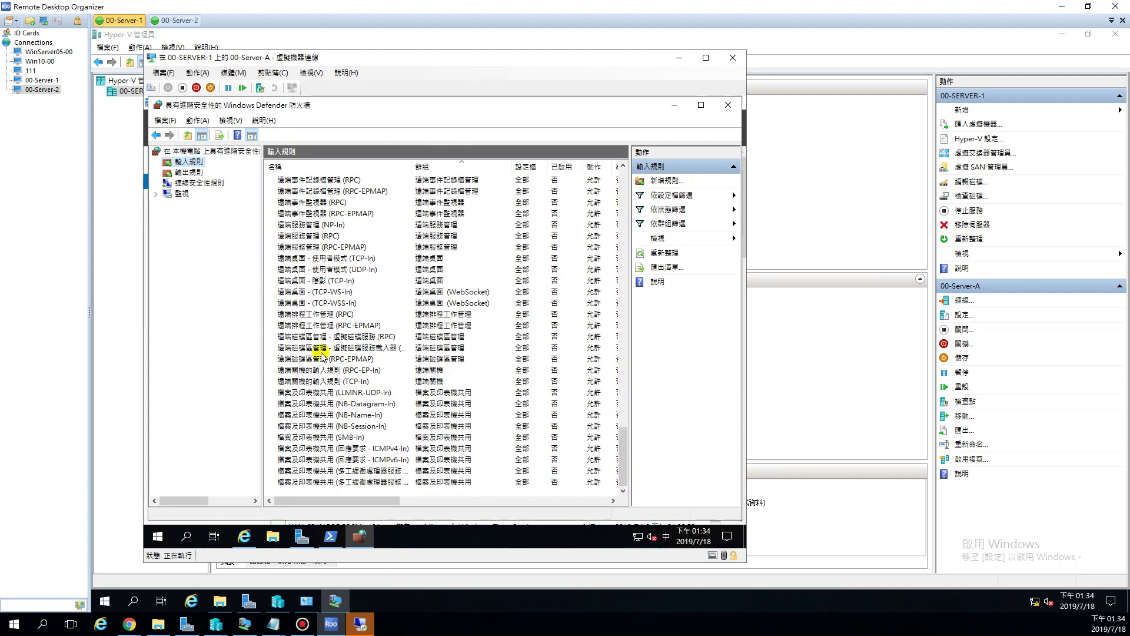
{"action": "left_click", "coordinate": [374, 424]}
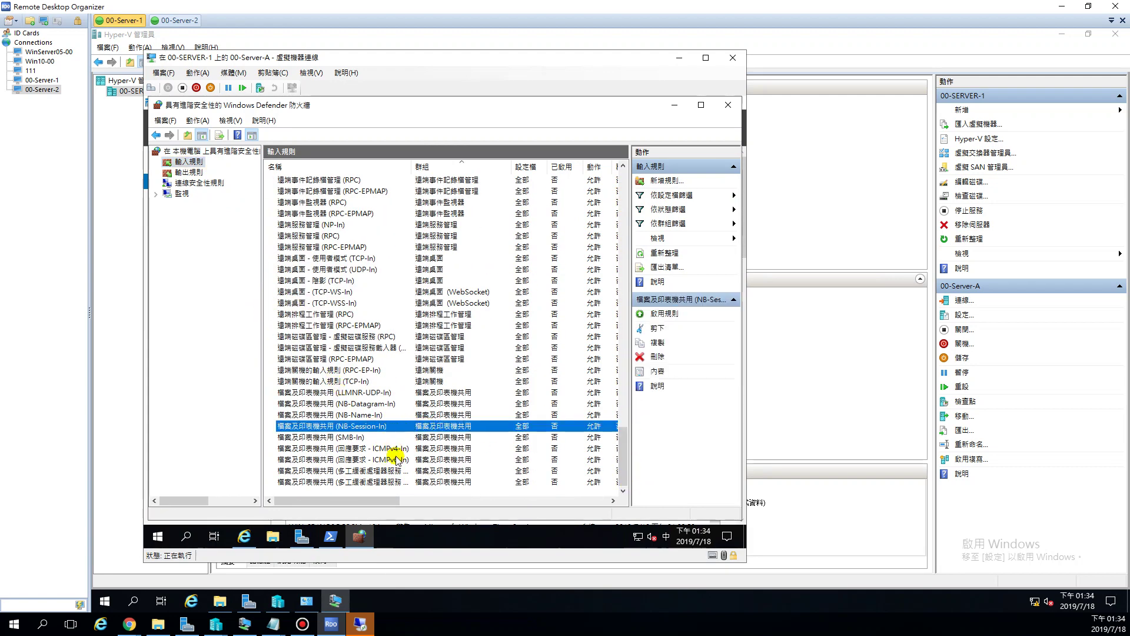
{"action": "left_click", "coordinate": [392, 449]}
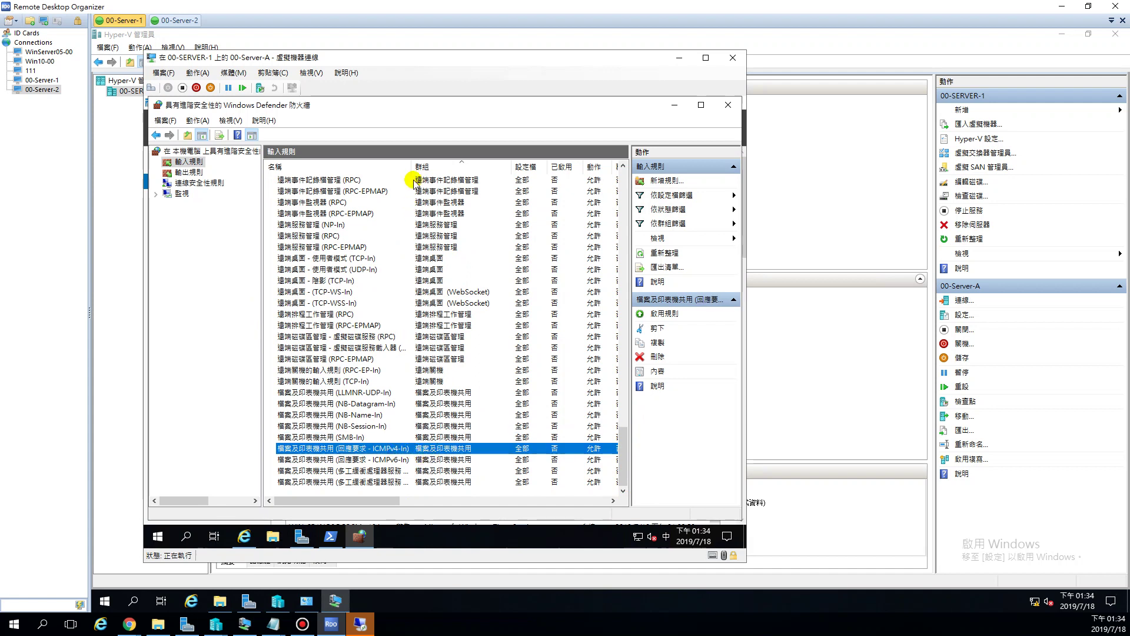
{"action": "left_click_drag", "start_coordinate": [414, 169], "coordinate": [431, 169]}
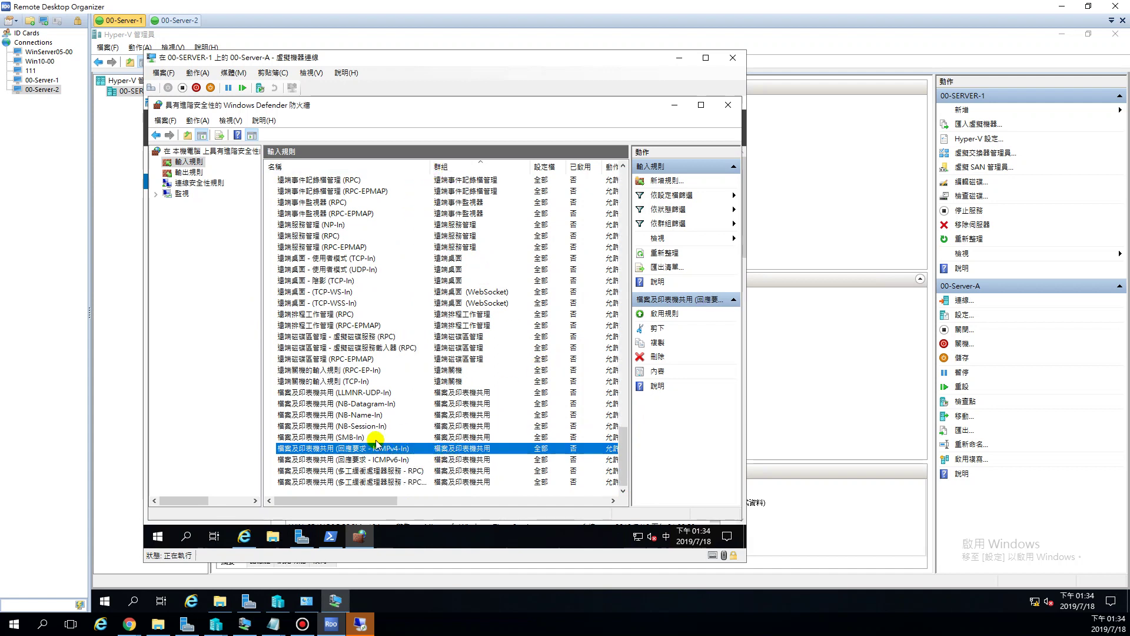